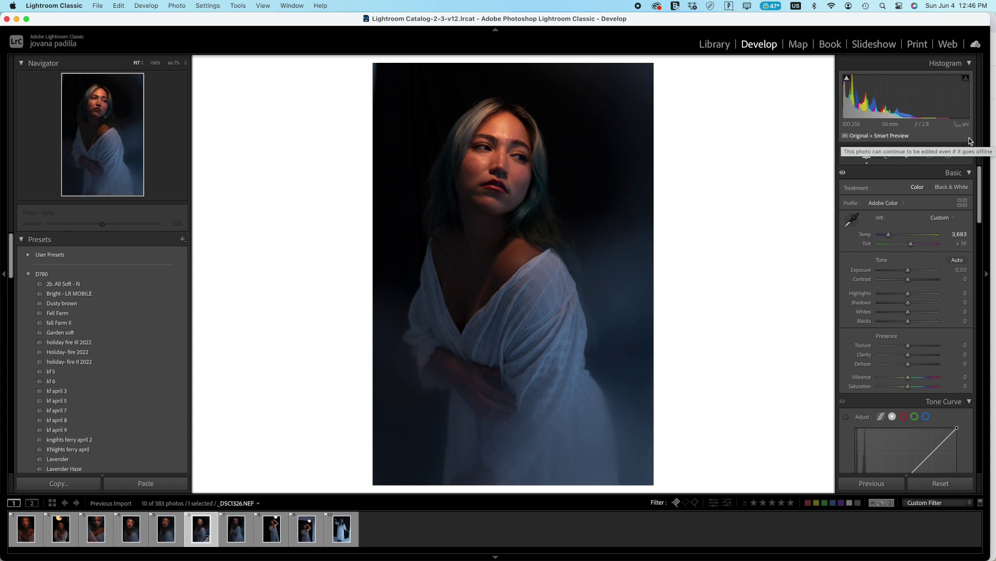
Step: Set the portrait's white balance to Temp 3,624 and Tint +4, and heal the blemish on the woman's forehead
left_click(587, 240)
left_click_drag(889, 235, 909, 243)
left_click(908, 156)
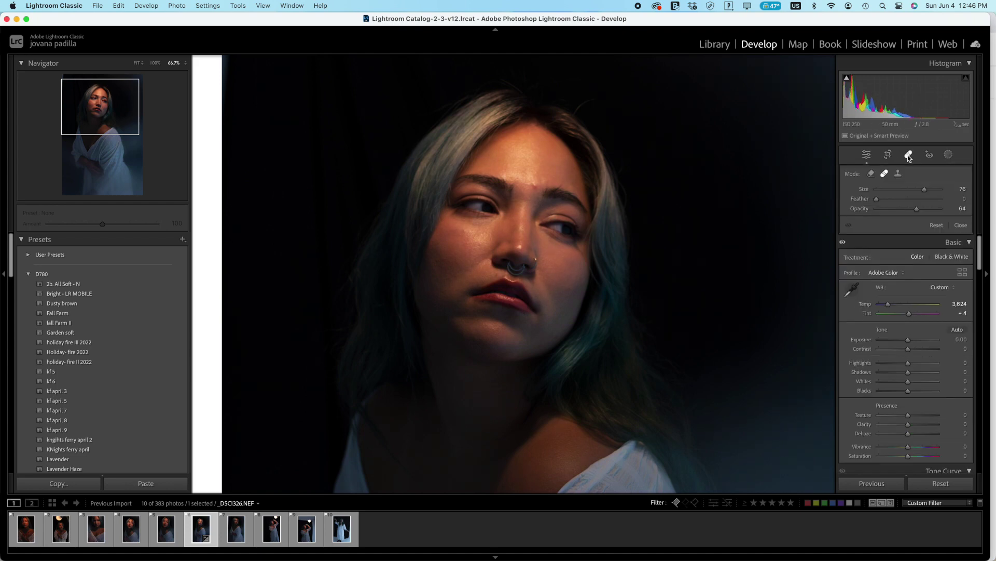
left_click(534, 186)
key("q")
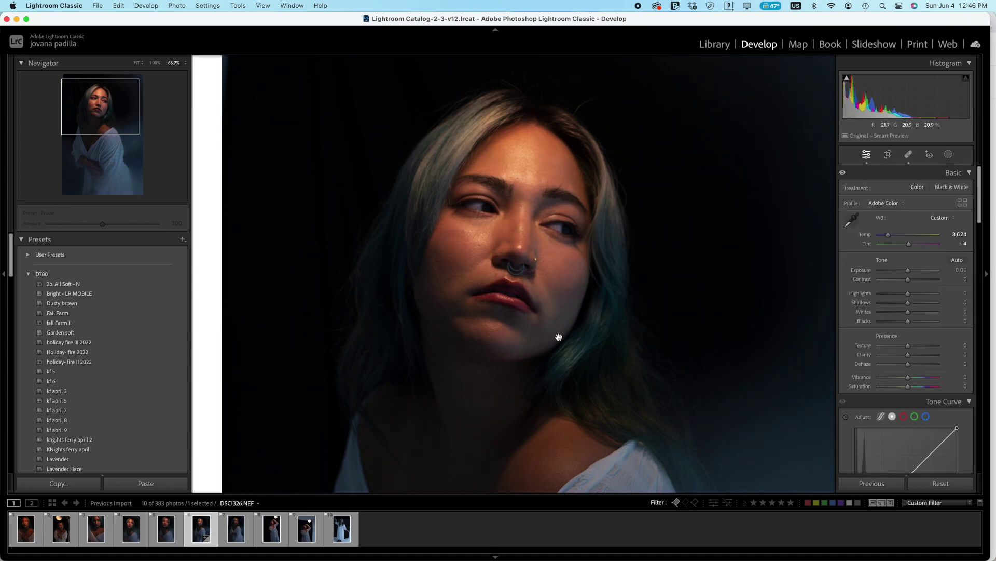
left_click(535, 332)
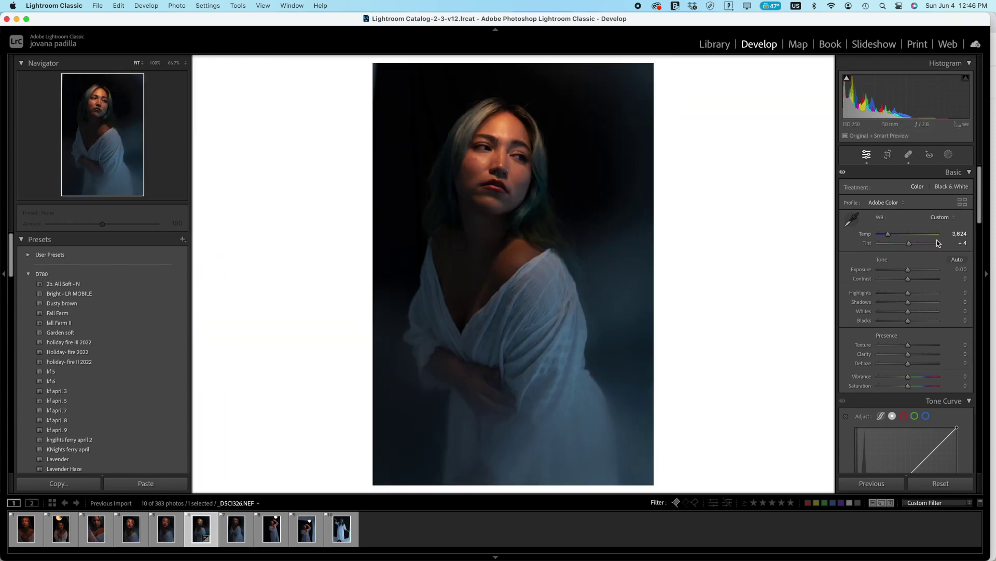
Step: Apply the Adaptive: Portrait presets Enhance Eyes, Darken Eyebrows, Texture Hair and Enhance Clothes to the photo
scroll(938, 243, "down", 10)
scroll(938, 243, "up", 7)
left_click(441, 172)
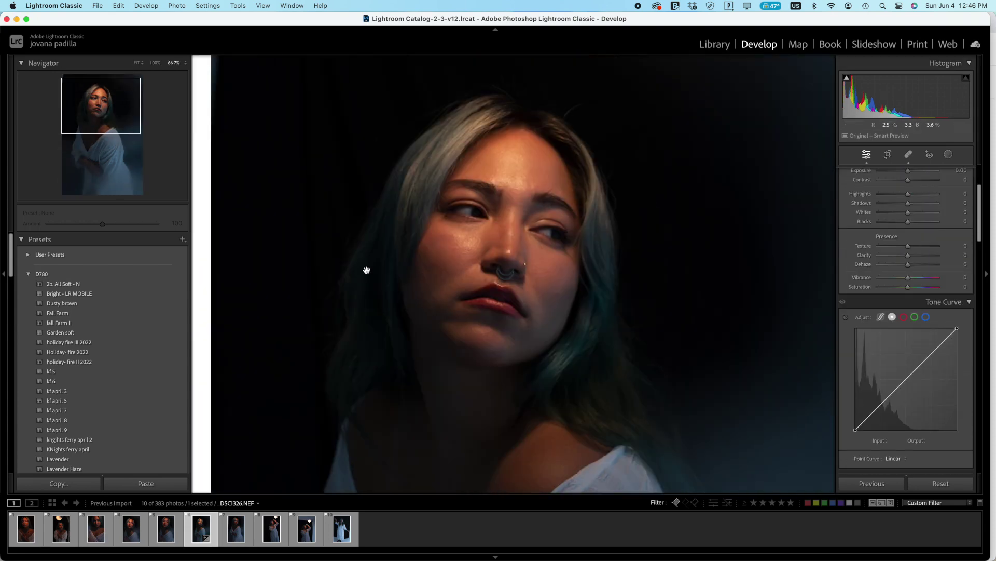
left_click(367, 270)
left_click(36, 273)
left_click(80, 390)
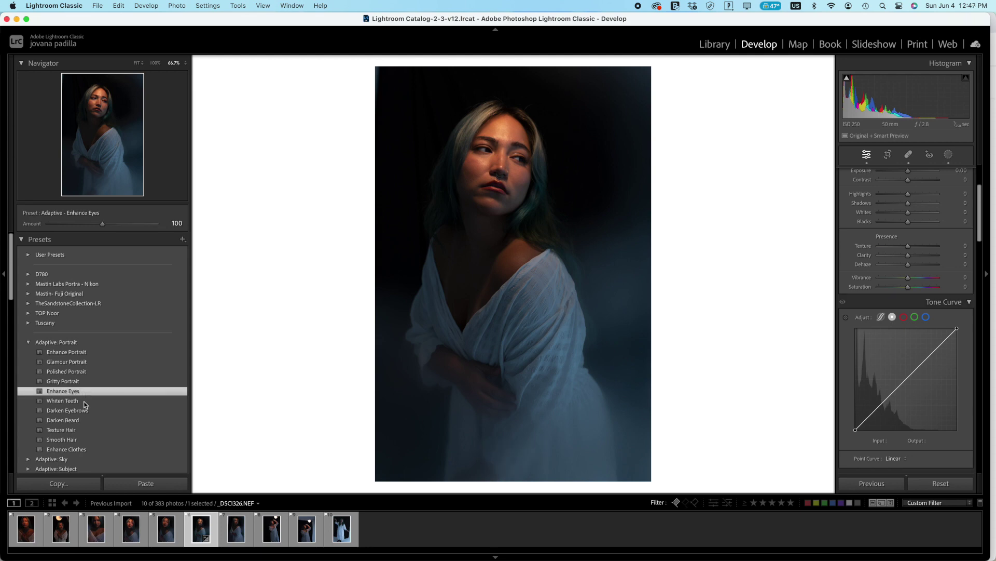
left_click(85, 410)
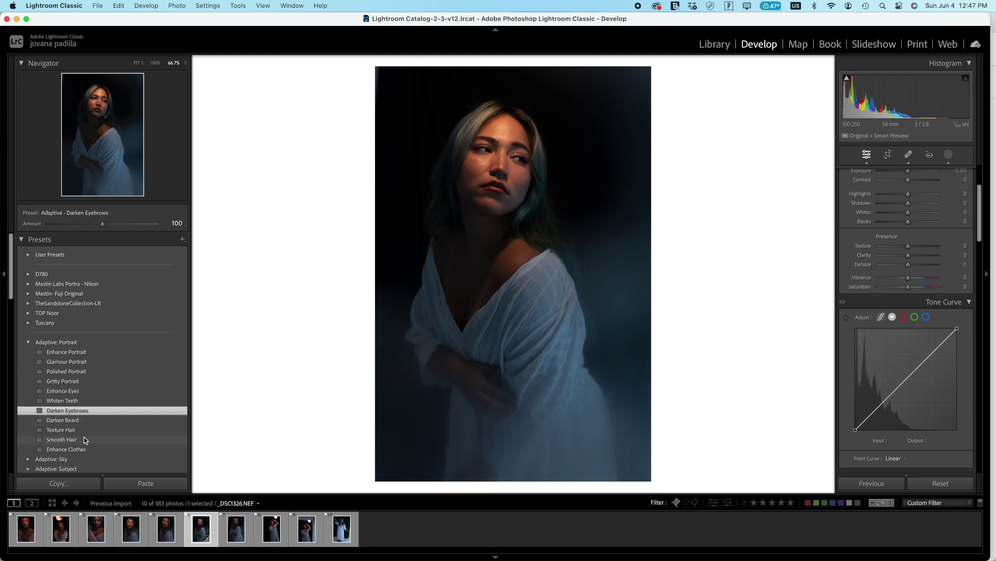
left_click(82, 428)
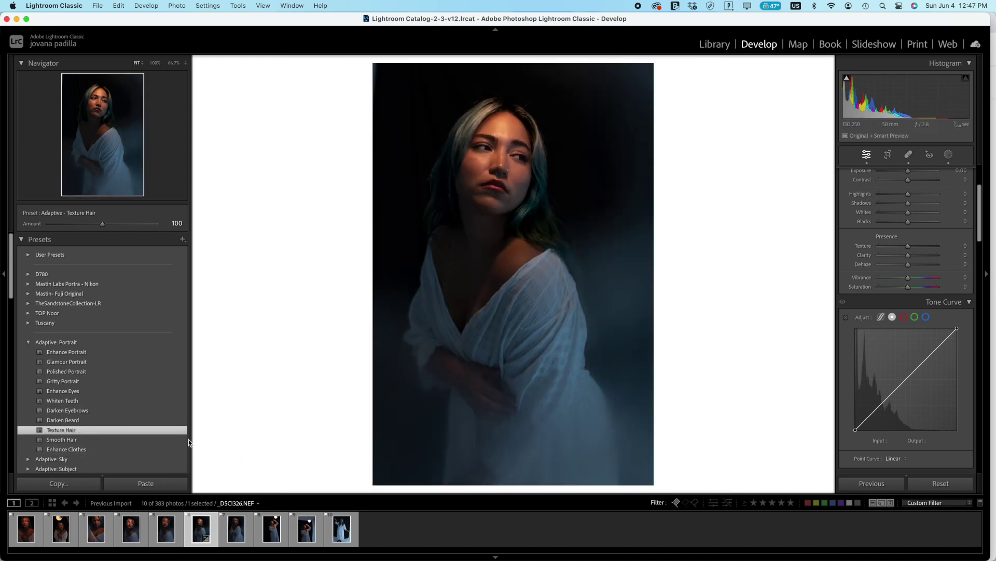
left_click(163, 451)
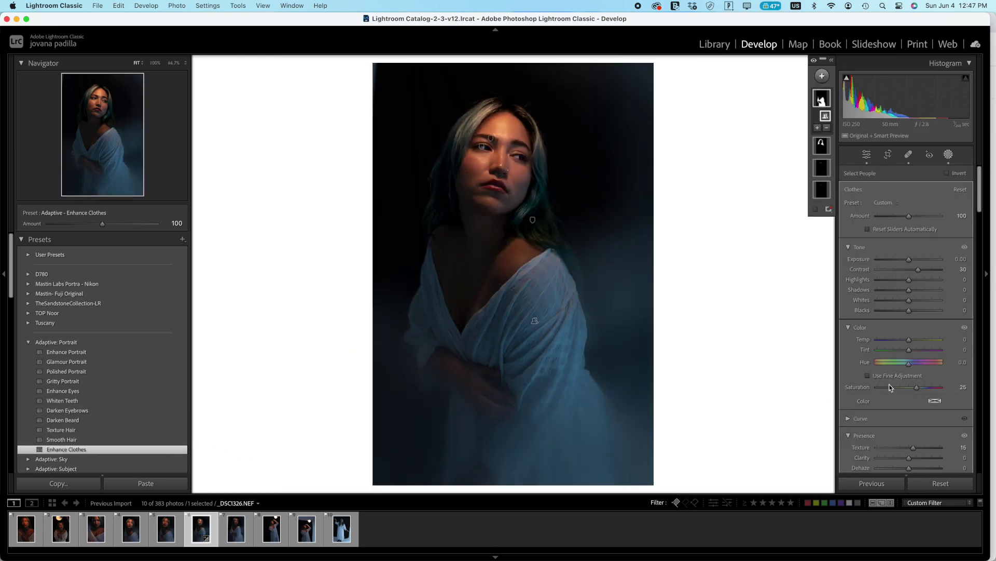
Step: Lower the clothes mask's saturation to −21 and delete the clothes mask
scroll(937, 373, "down", 3)
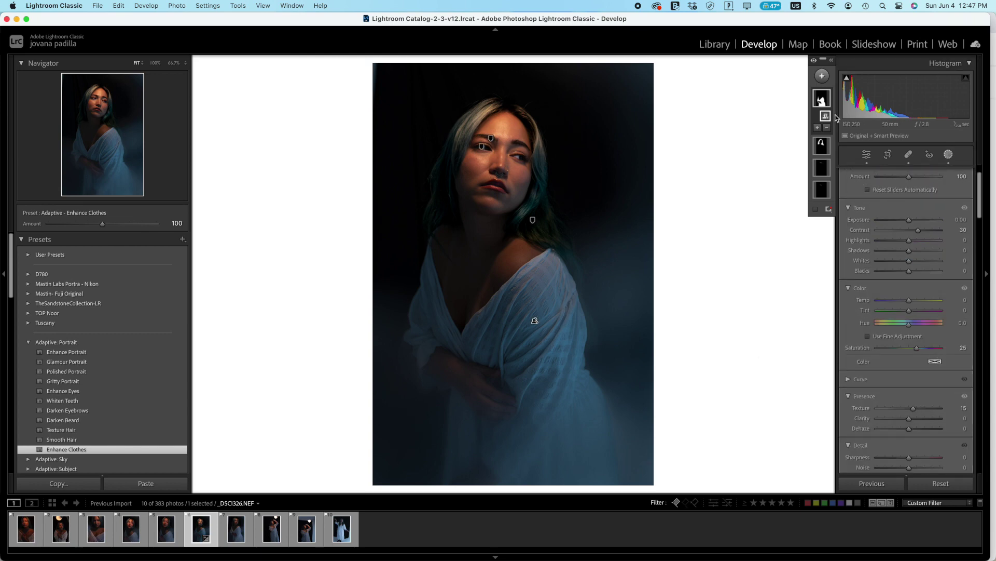
left_click_drag(916, 348, 901, 348)
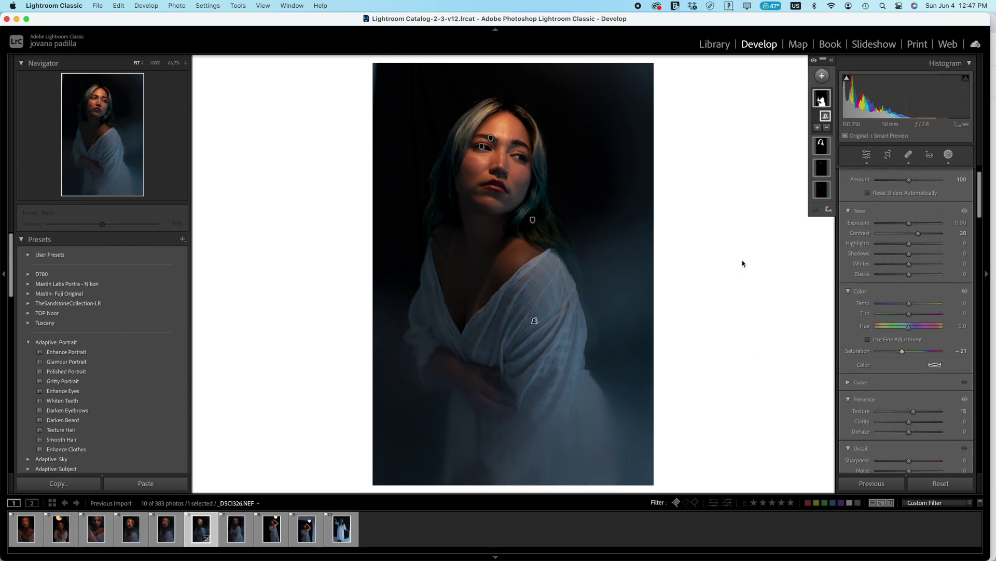
left_click(821, 133)
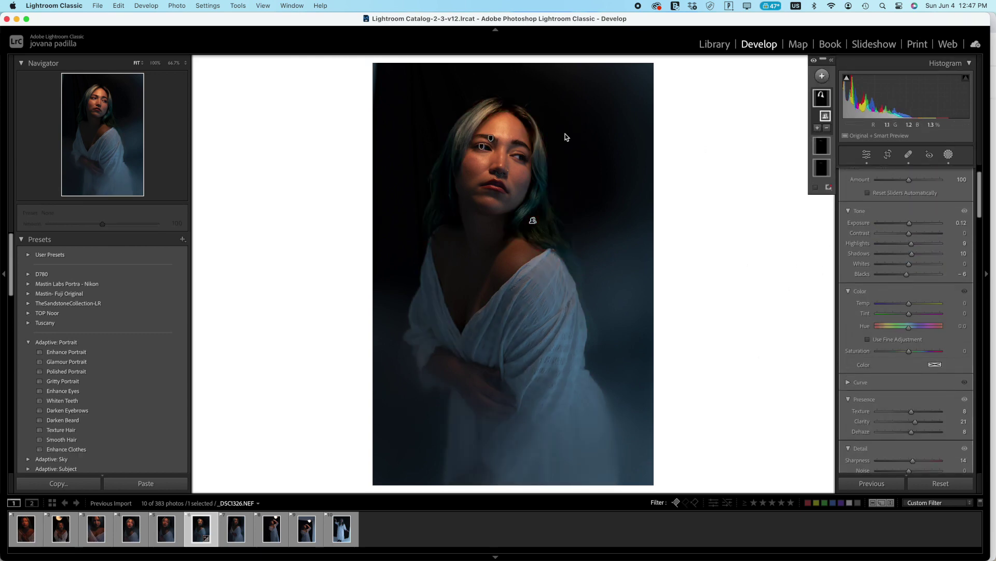
Step: Set the eyes mask's Amount to 49 and its Exposure to 0.58
left_click(570, 182)
scroll(910, 222, "up", 2)
mouse_move(906, 217)
left_mouse_down()
mouse_move(890, 217)
mouse_move(893, 202)
left_mouse_up()
left_click(822, 145)
left_click(821, 167)
left_click(828, 173)
left_click_drag(909, 259, 915, 261)
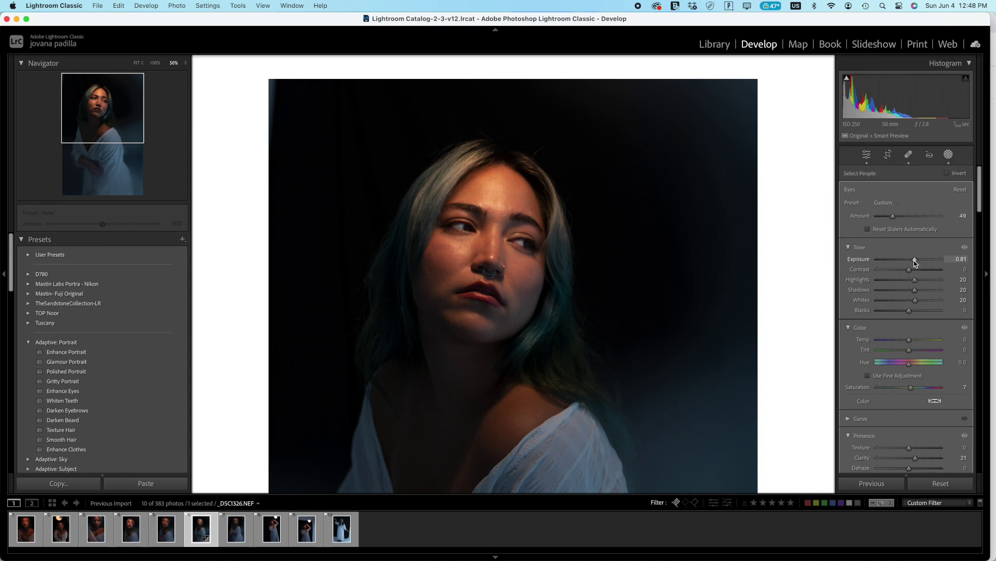
left_click(825, 173)
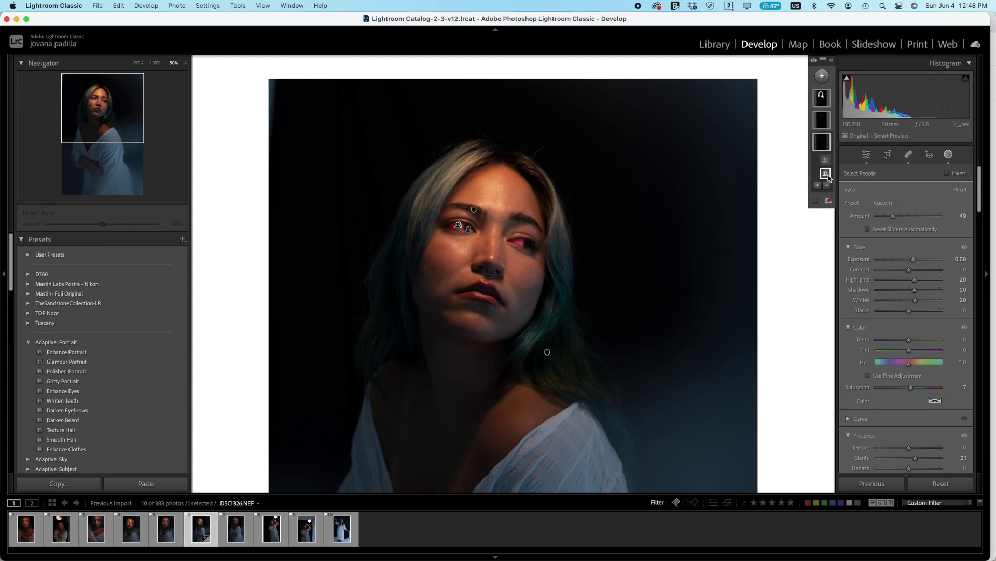
Step: Inspect the eyes mask's components, fine-tune its adjustment slightly and leave masking
left_click(827, 145)
scroll(976, 255, "down", 1)
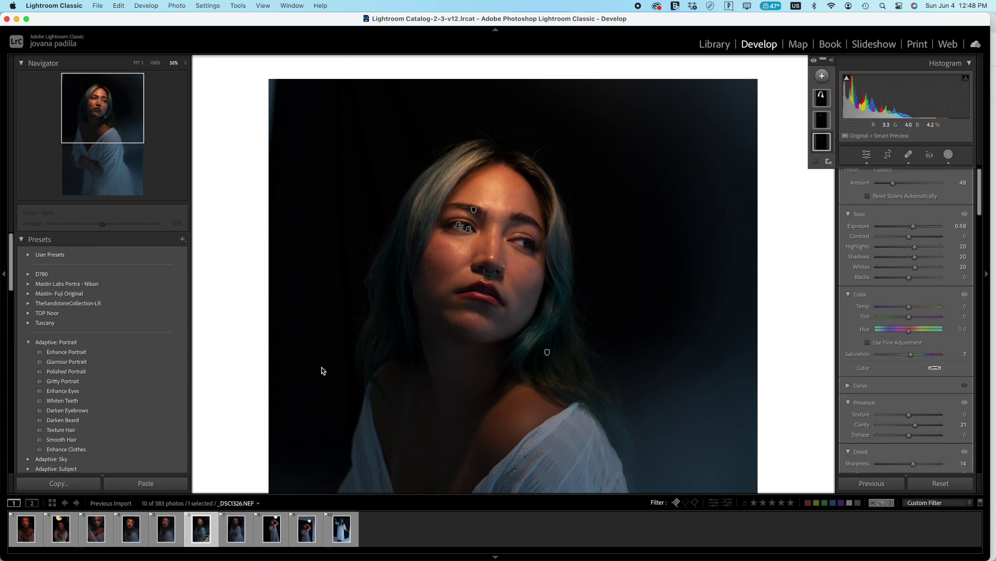
left_click(822, 151)
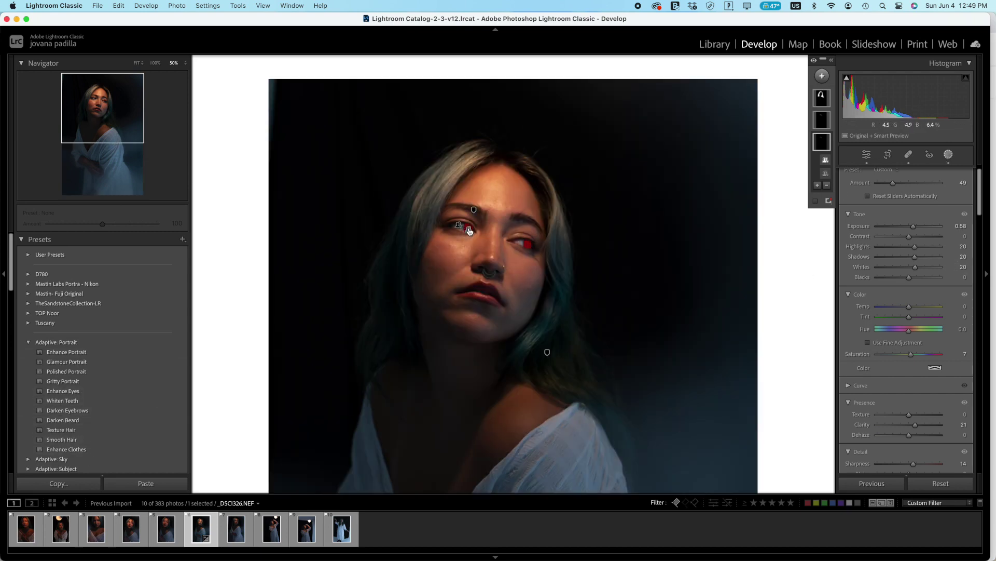
left_click(468, 229)
left_click_drag(912, 293, 914, 294)
key("Escape")
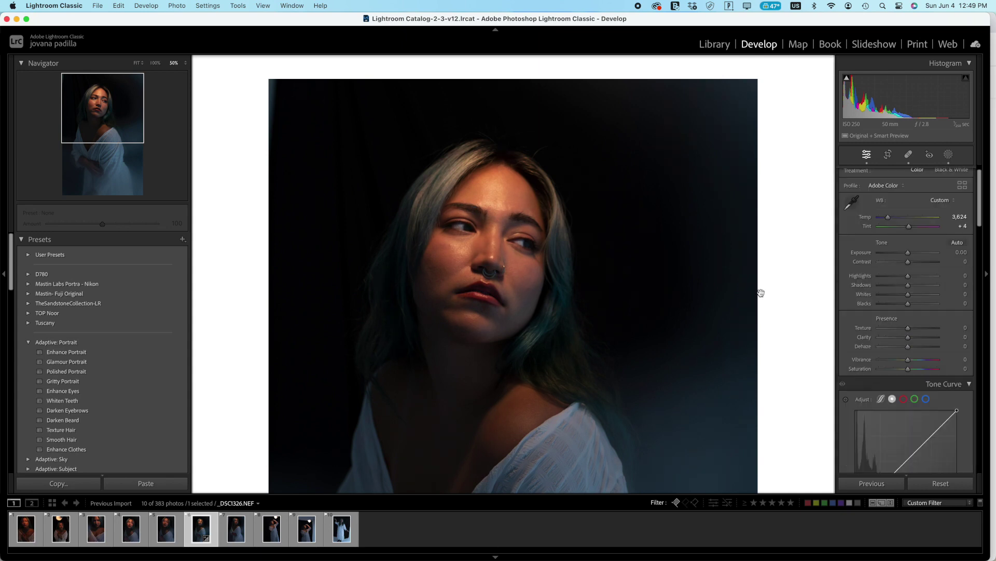
Step: Create a new Select People mask for Person 1 that covers only the eye area
key("super+minus")
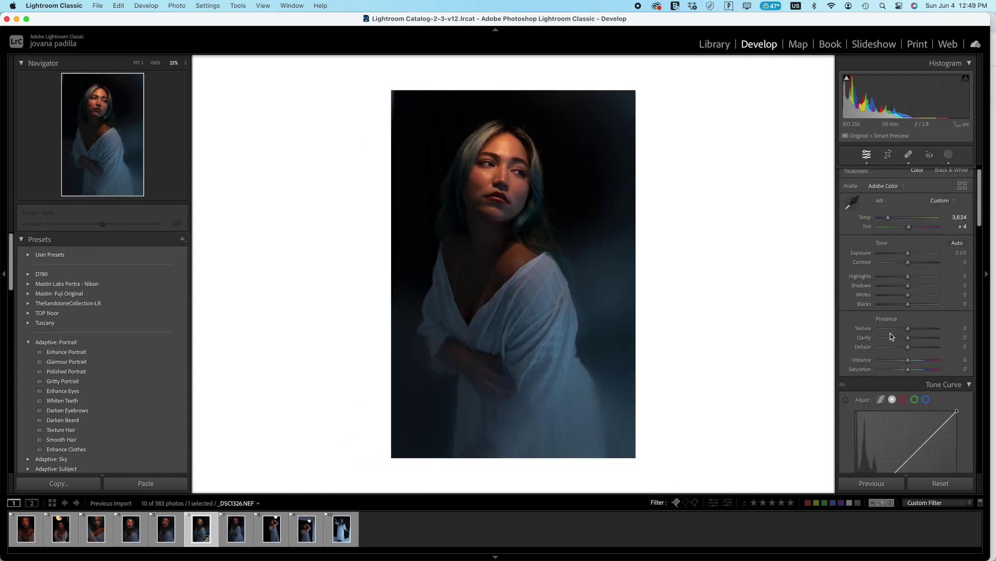
left_click(948, 156)
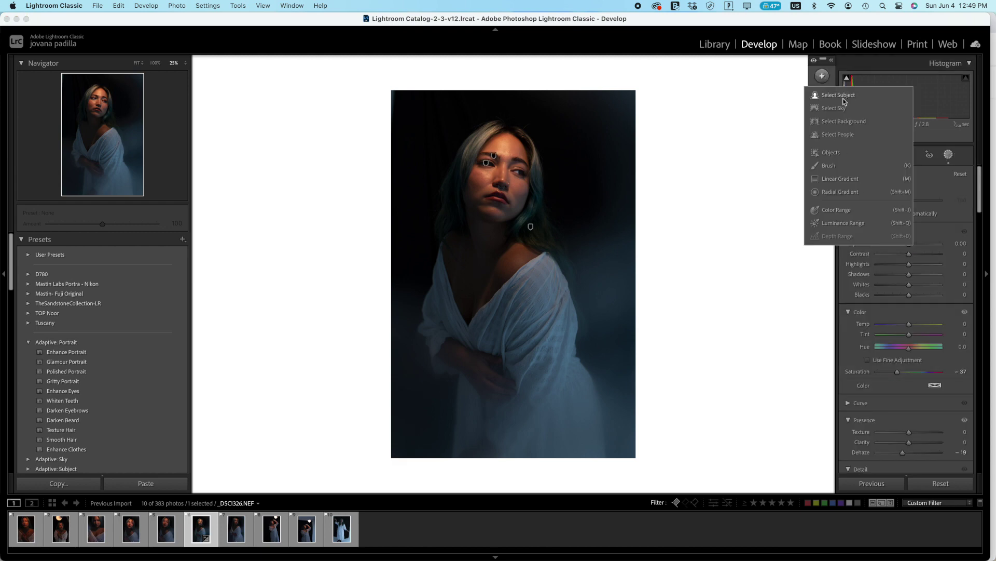
left_click(839, 135)
left_click(857, 196)
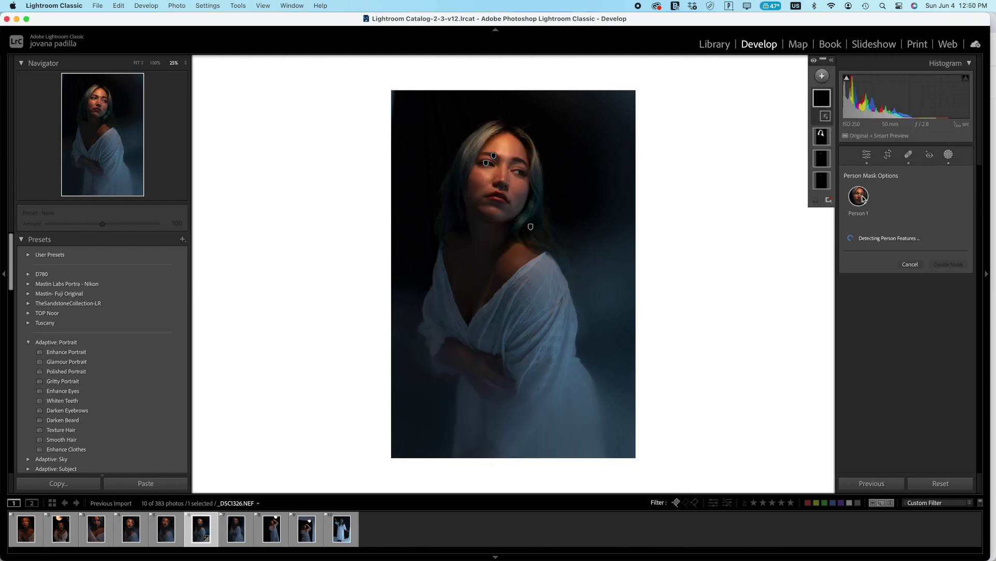
left_click(897, 309)
left_click(958, 383)
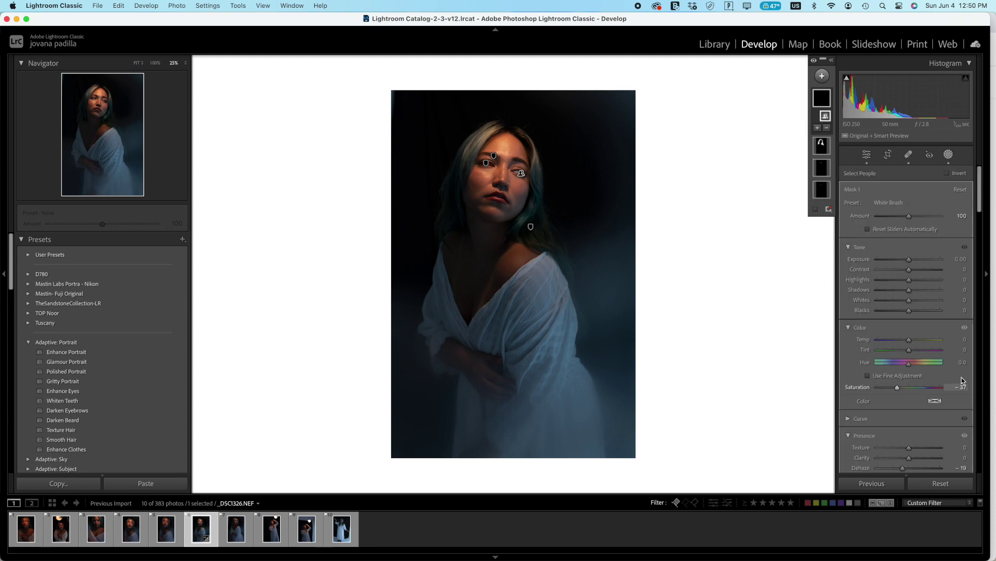
Step: Set the new eye mask to Exposure 0.72, Highlights 32, Whites 39, Blacks −15, Texture 35, Clarity 29 and Sharpness 33
key("super+equal")
key("super+equal")
key("super+equal")
key("super+equal")
left_click_drag(917, 420, 920, 411)
left_click_drag(909, 221, 902, 274)
scroll(906, 311, "down", 1)
left_click_drag(909, 448, 920, 449)
left_click_drag(915, 410, 916, 410)
scroll(900, 367, "up", 4)
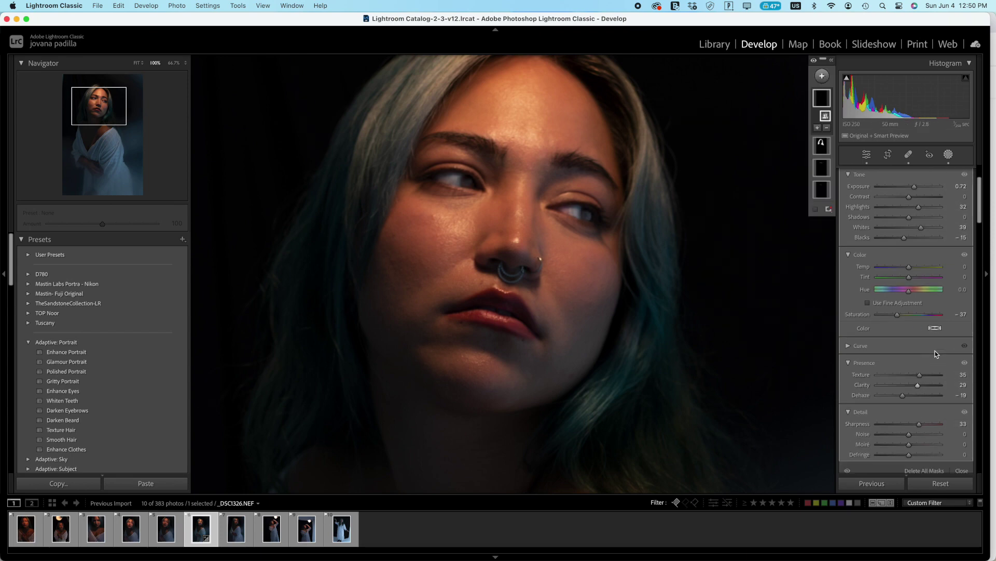
Step: Refine the new eye mask to Saturation −8, Highlights 37 and Exposure 0.85, and leave masking
left_click_drag(897, 381, 907, 382)
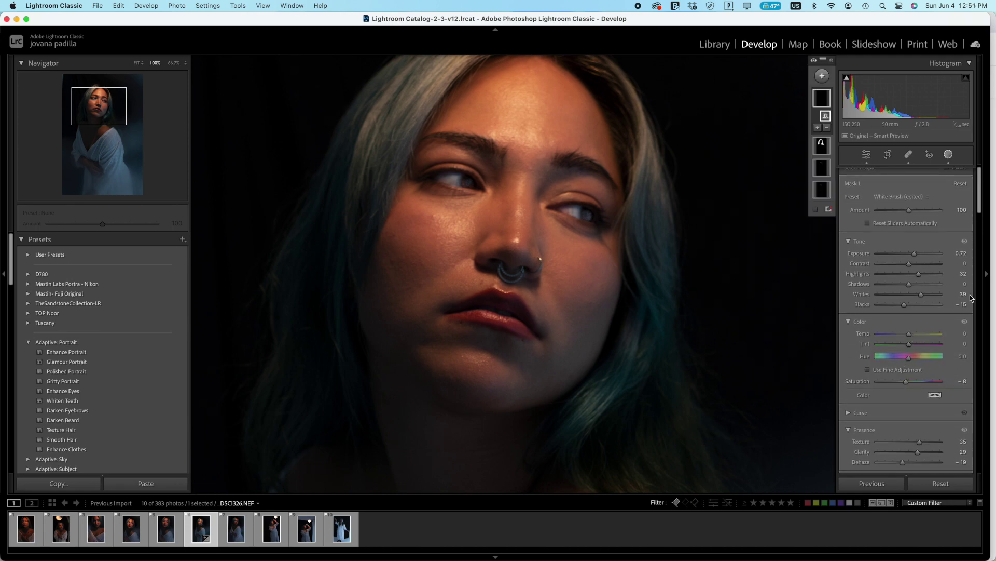
left_click_drag(918, 274, 915, 256)
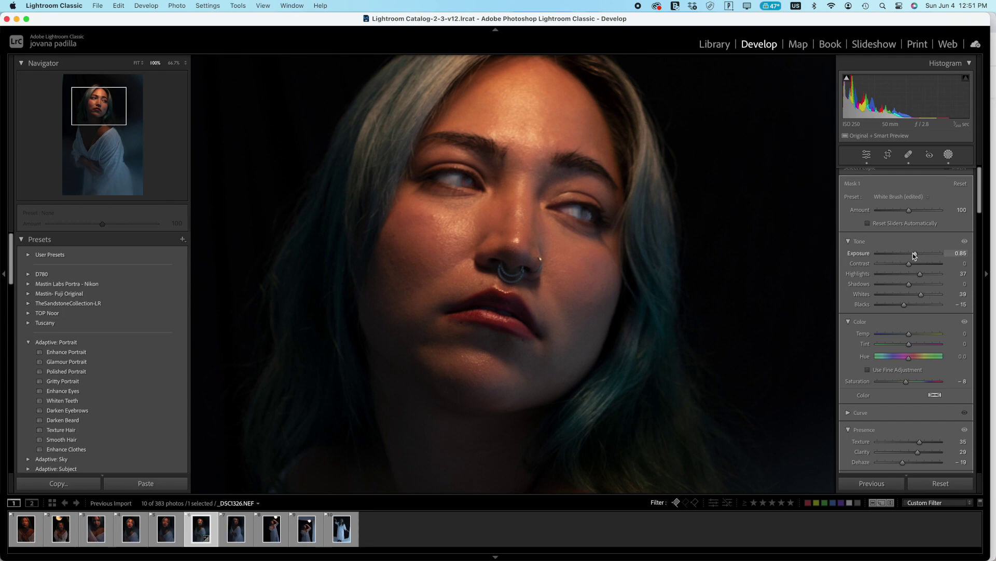
key("shift+w")
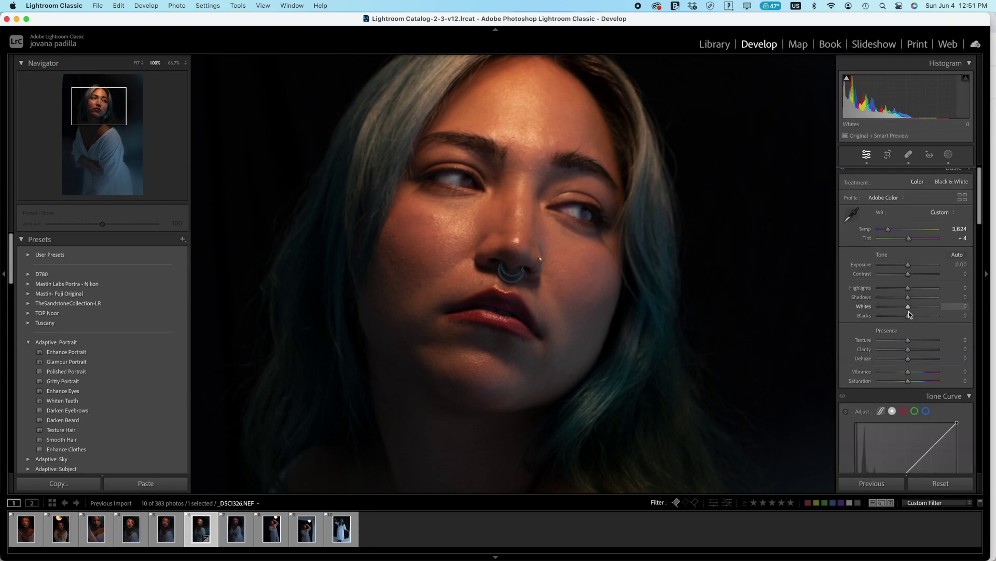
Step: Compare the whole portrait before and after editing, export it as _DSC1326.jpg and switch to Photoshop
key("super+minus")
key("super+minus")
key("super+minus")
key("super+minus")
key("backslash")
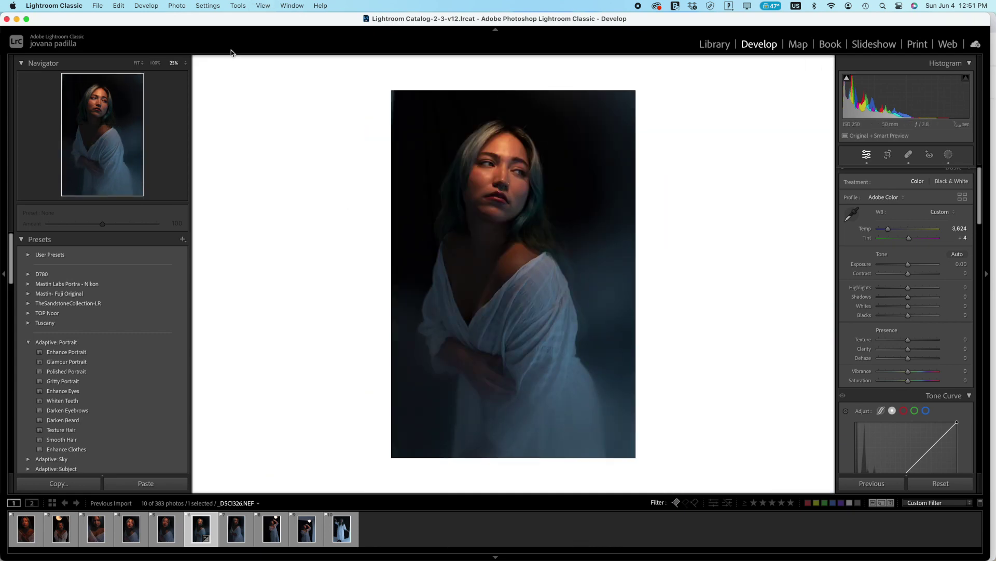
left_click(100, 5)
left_click(125, 156)
key("Return")
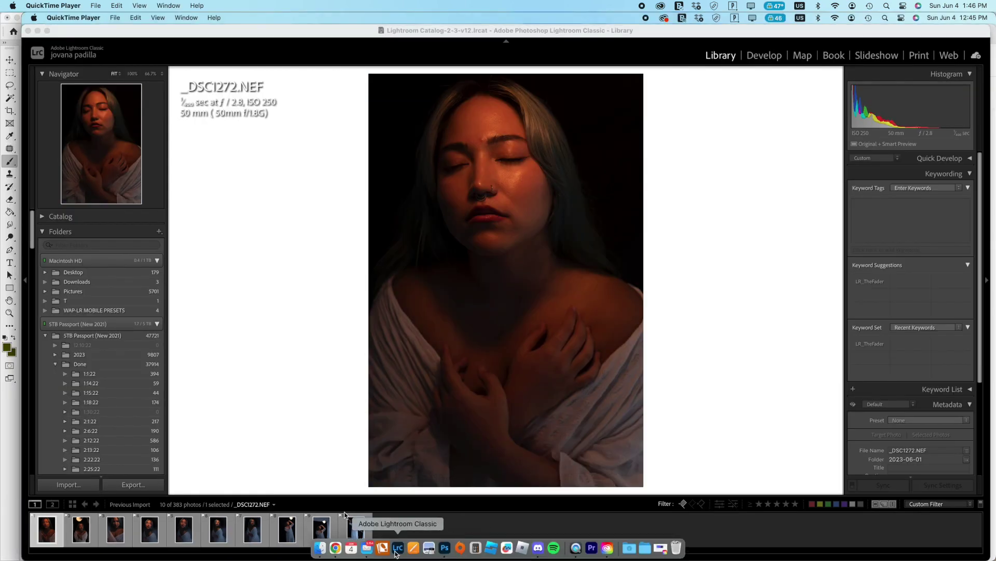
left_click(445, 550)
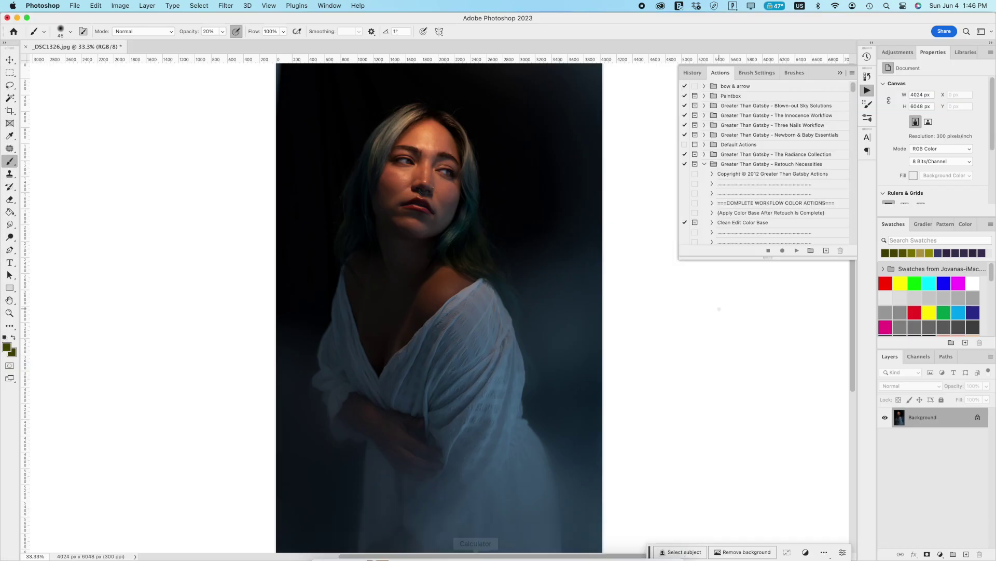
Step: Extend the canvas beyond both sides and above the woman to 6775 × 8307 px using a Content-Aware crop
key("c")
key("super+minus")
key("super+minus")
left_click_drag(523, 311, 548, 312)
left_click_drag(331, 312, 299, 311)
left_click_drag(440, 186, 446, 140)
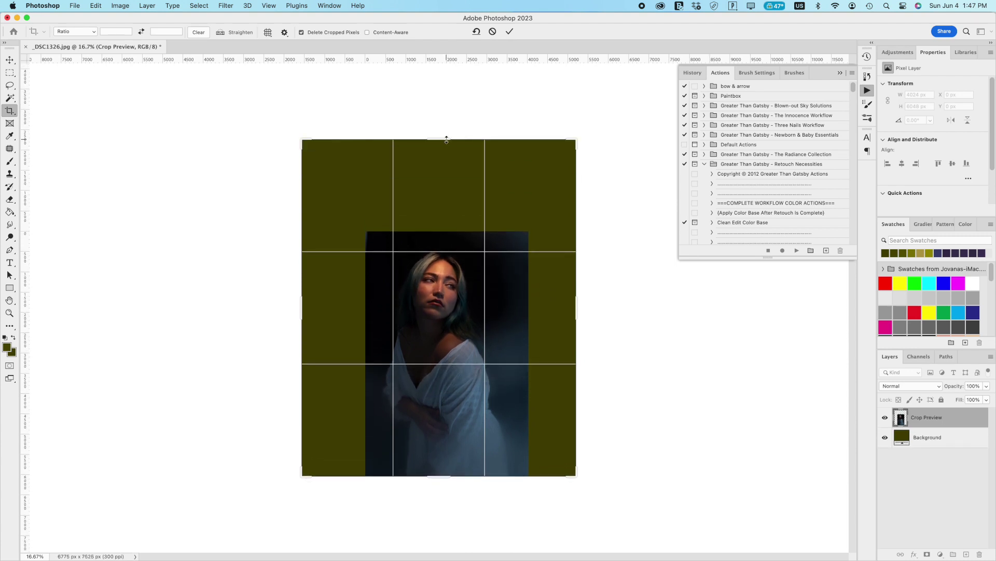
left_click(508, 33)
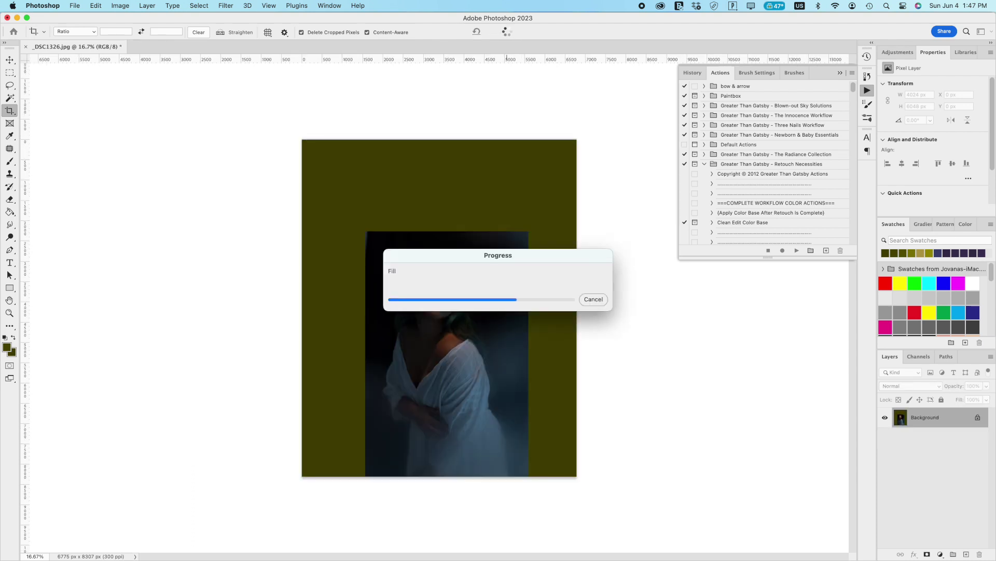
Step: Patch the streaks in the dark background beside and above the woman's head, and duplicate the Background layer
key("j")
mouse_move(354, 200)
left_mouse_down()
mouse_move(367, 245)
mouse_move(380, 209)
left_mouse_up()
mouse_move(363, 245)
left_mouse_down()
mouse_move(406, 205)
mouse_move(378, 223)
left_mouse_up()
key("super+d")
left_click_drag(358, 254, 394, 194)
key("super+d")
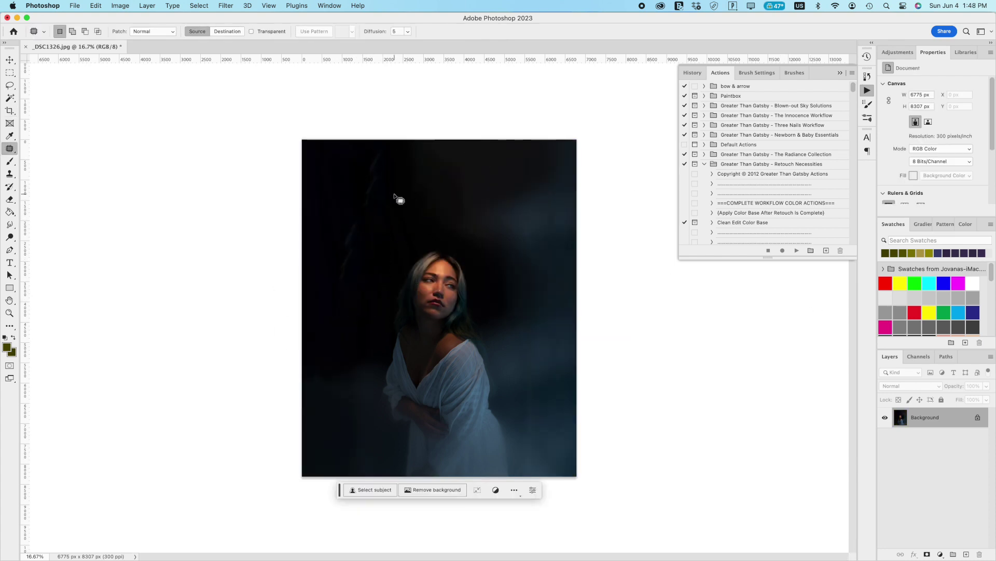
left_click(967, 554)
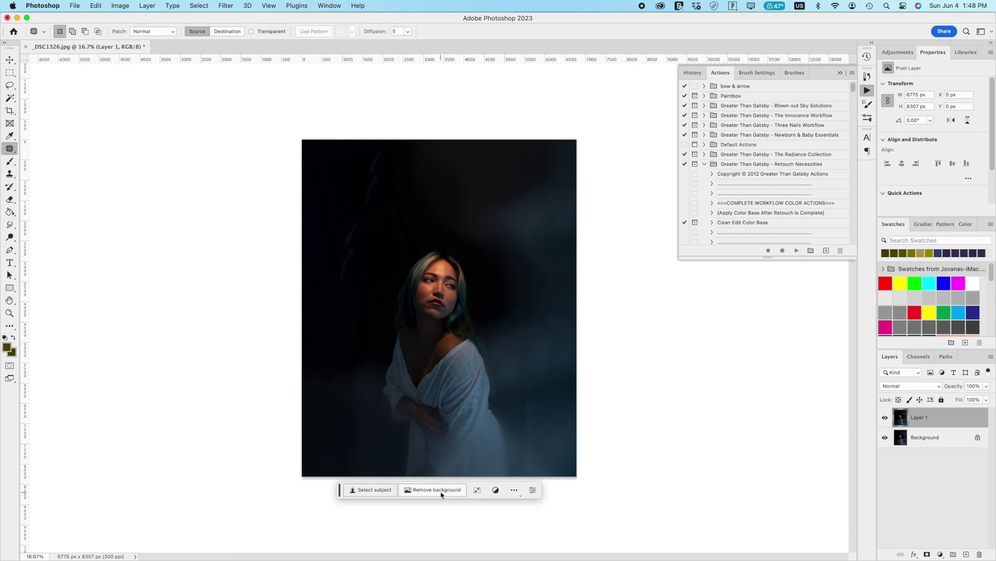
left_click(496, 490)
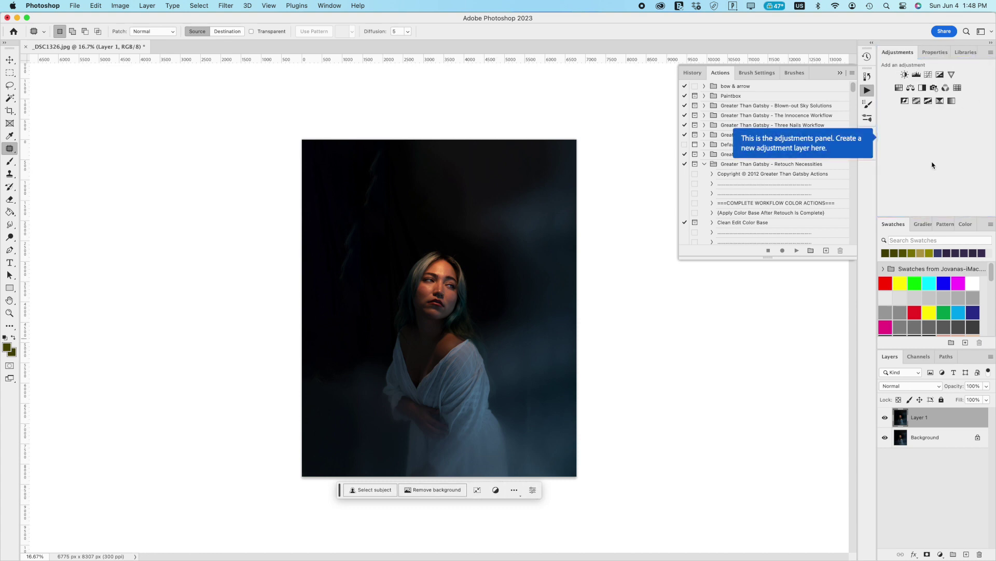
left_click(519, 490)
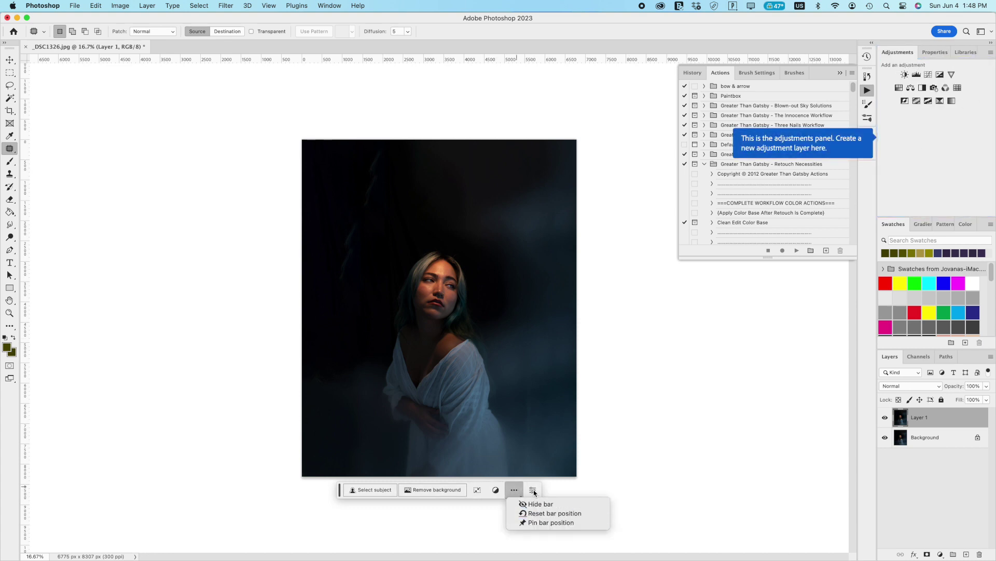
left_click(533, 490)
left_click(472, 491)
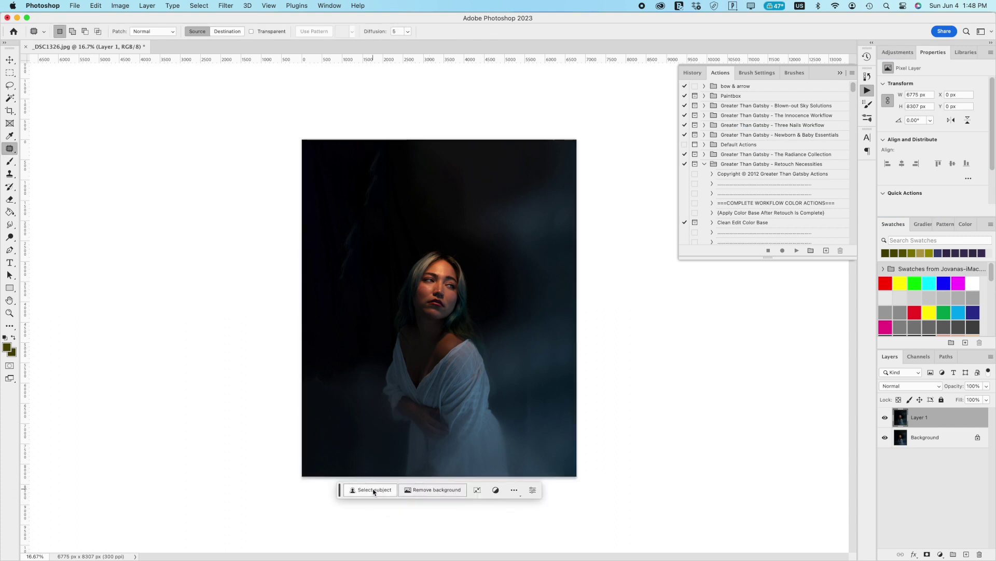
Step: Select the woman with Select Subject and invert the selection so it covers the background
key("m")
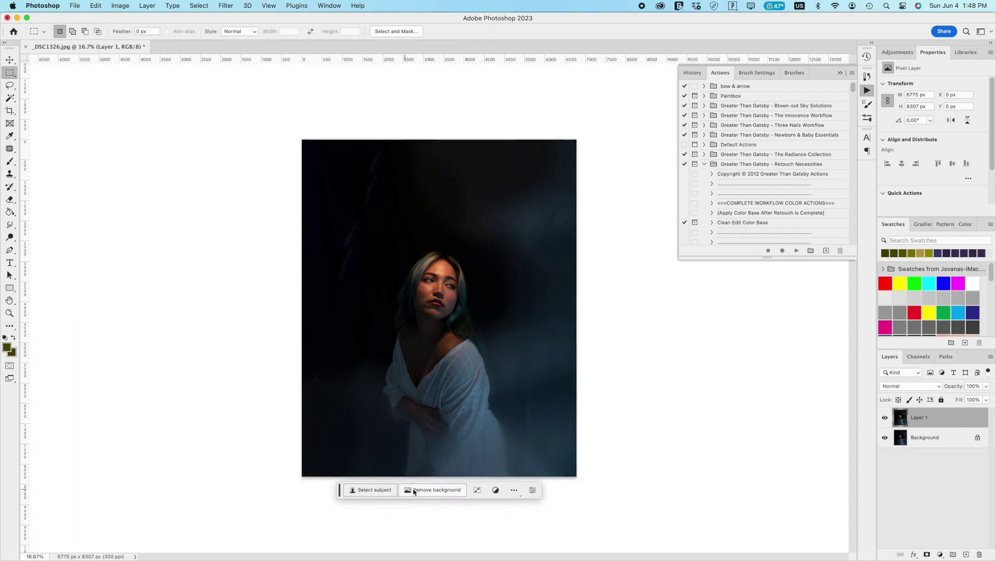
left_click(388, 490)
right_click(477, 417)
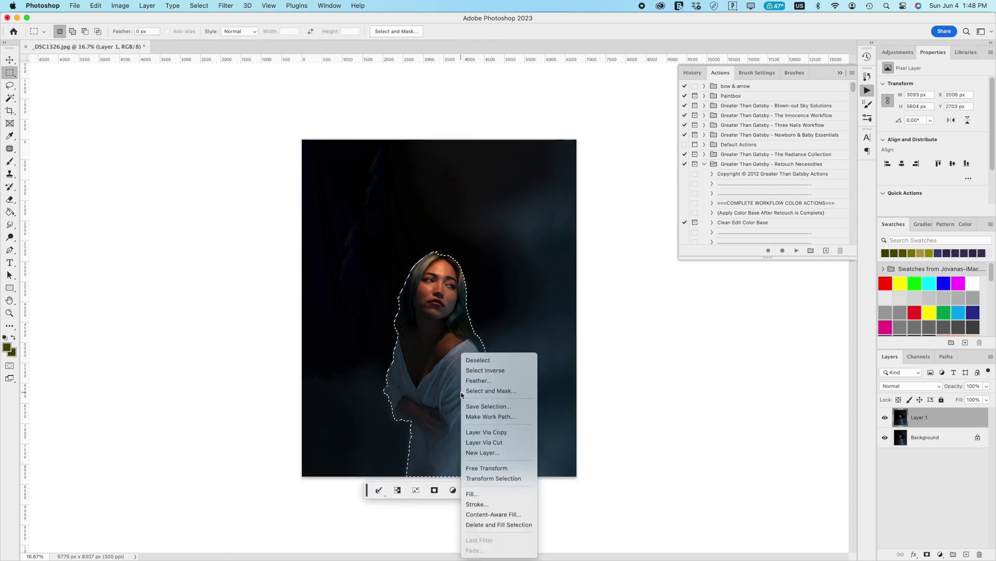
left_click(478, 371)
left_click(483, 490)
left_click(480, 489)
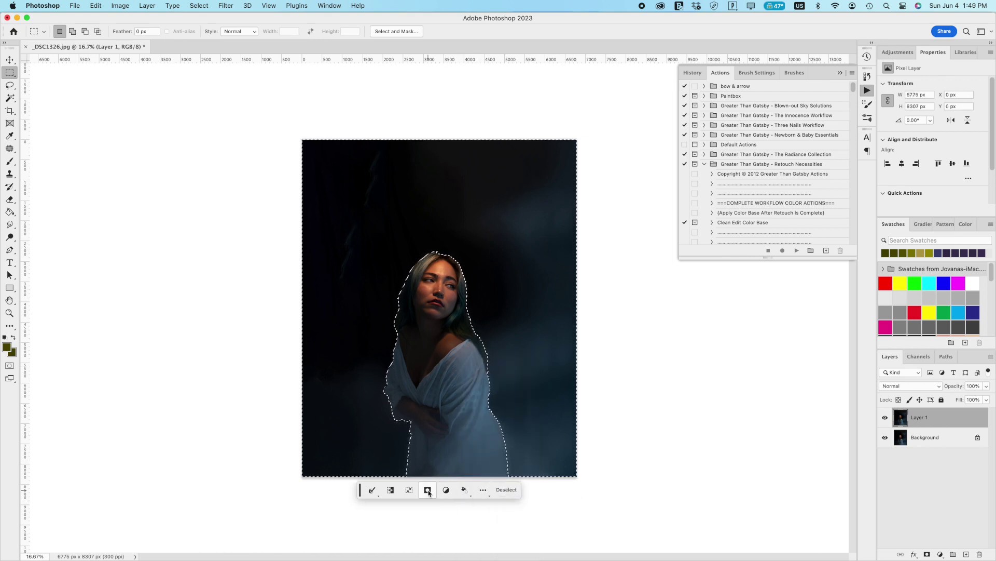
Step: Try the selection's refine, invert and transform options, cancel the transform and deselect
left_click(372, 490)
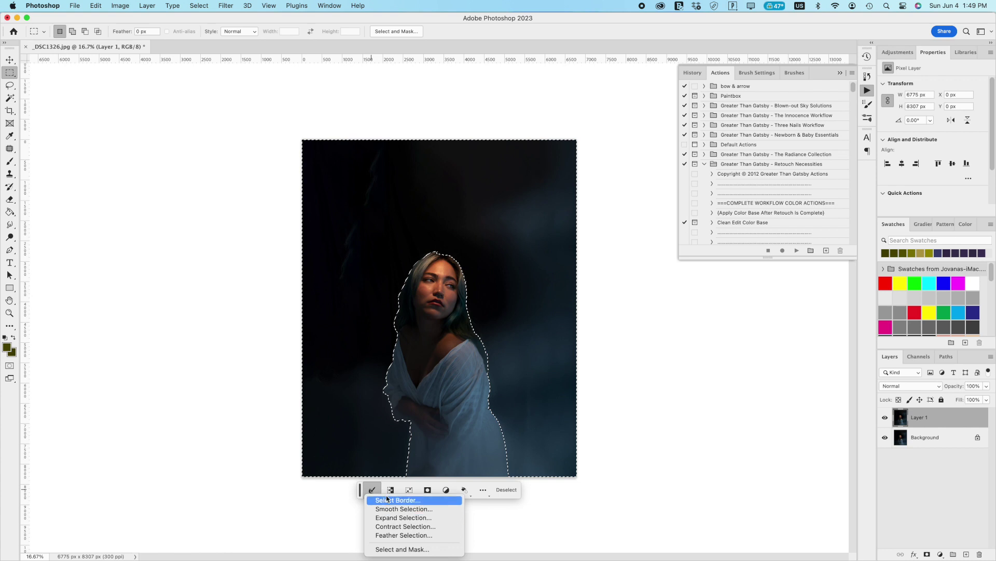
left_click(392, 490)
left_click(409, 490)
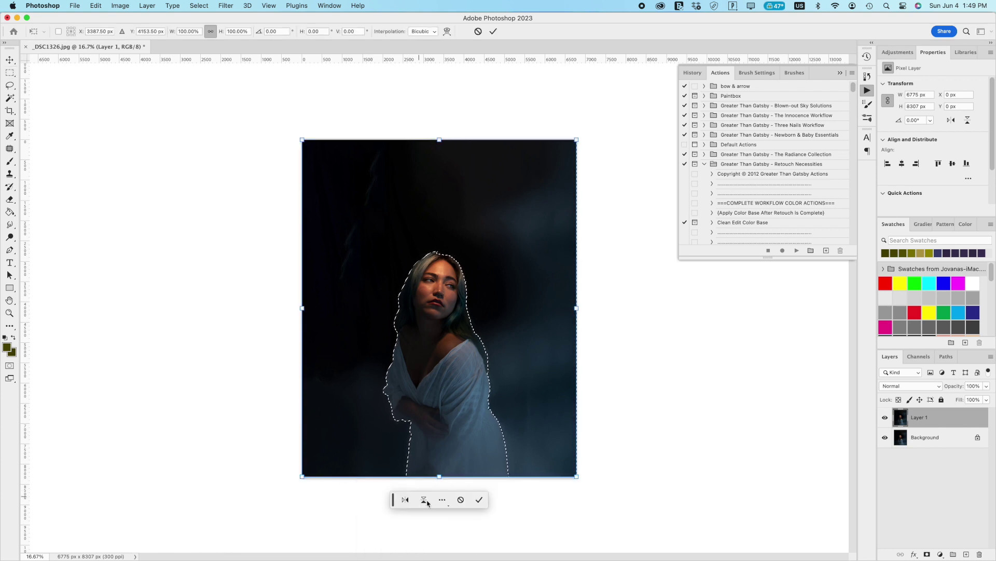
left_click(461, 500)
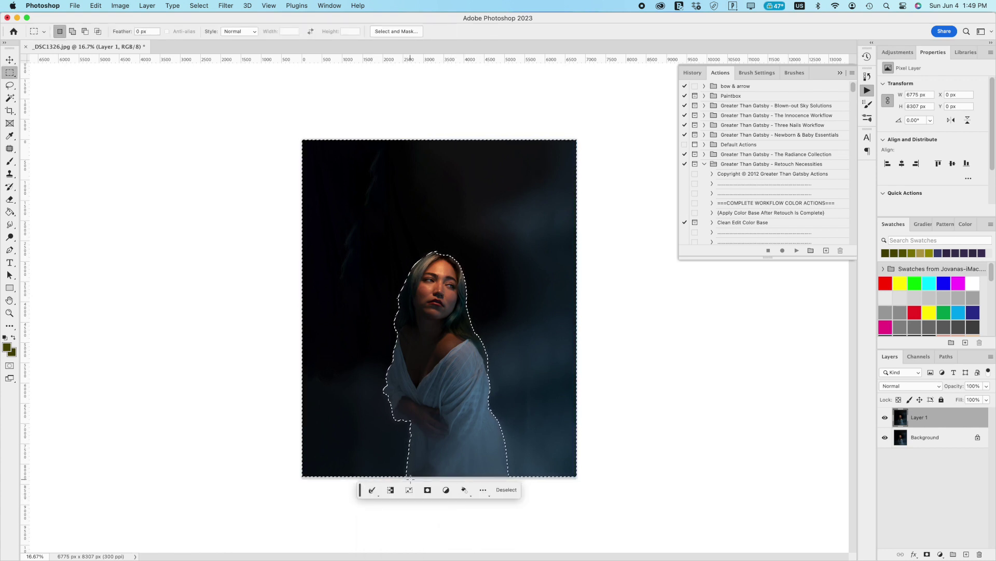
left_click(360, 204)
left_click(219, 6)
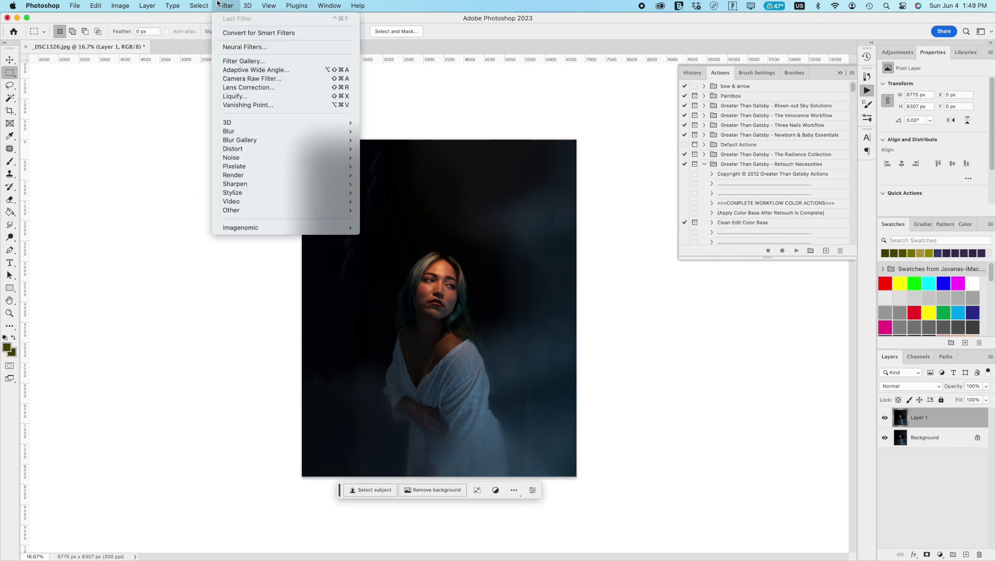
mouse_move(195, 5)
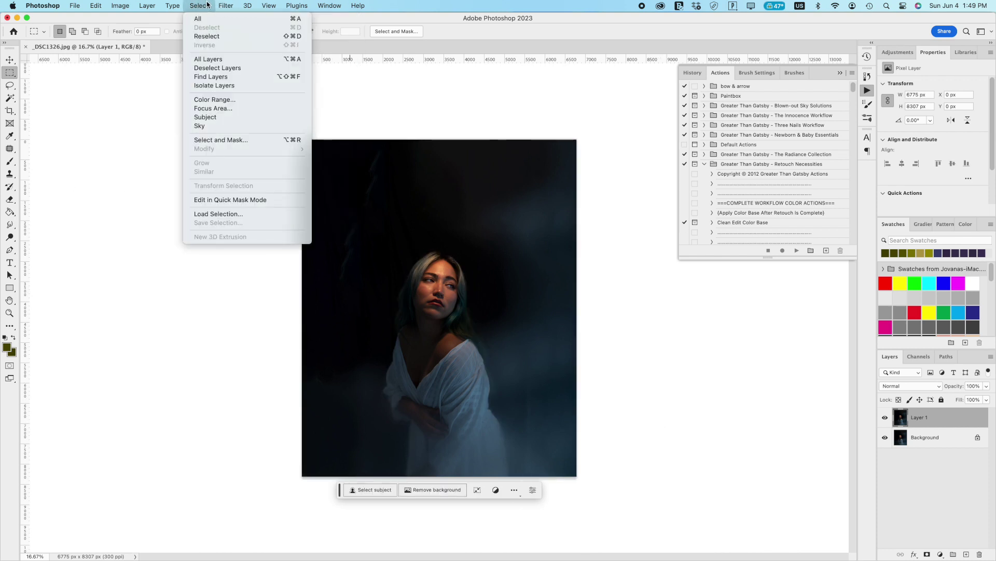
left_click(623, 191)
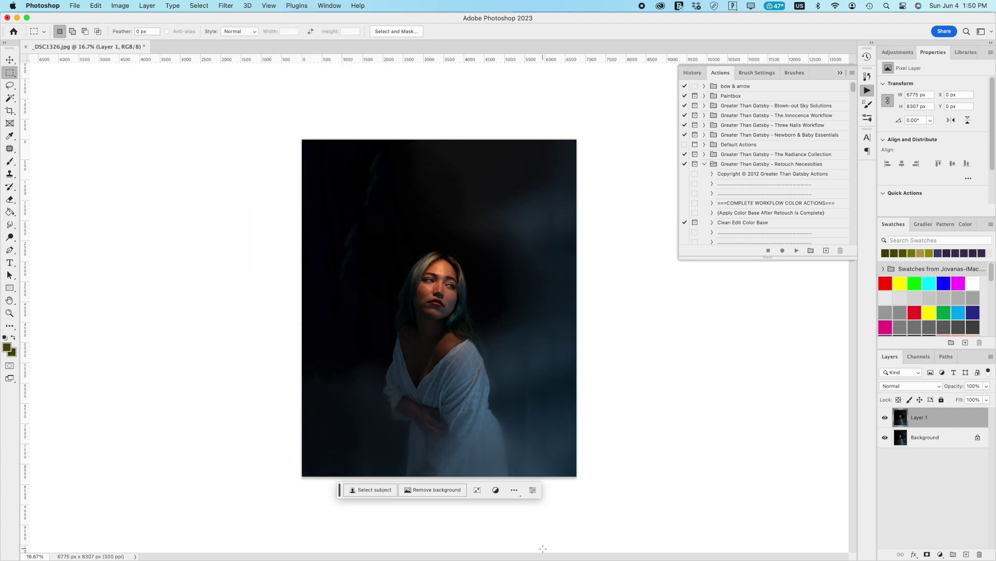
Step: Launch Photoshop (Beta) from the Creative Cloud app, and close and minimise the extra windows over the portrait
left_click(676, 557)
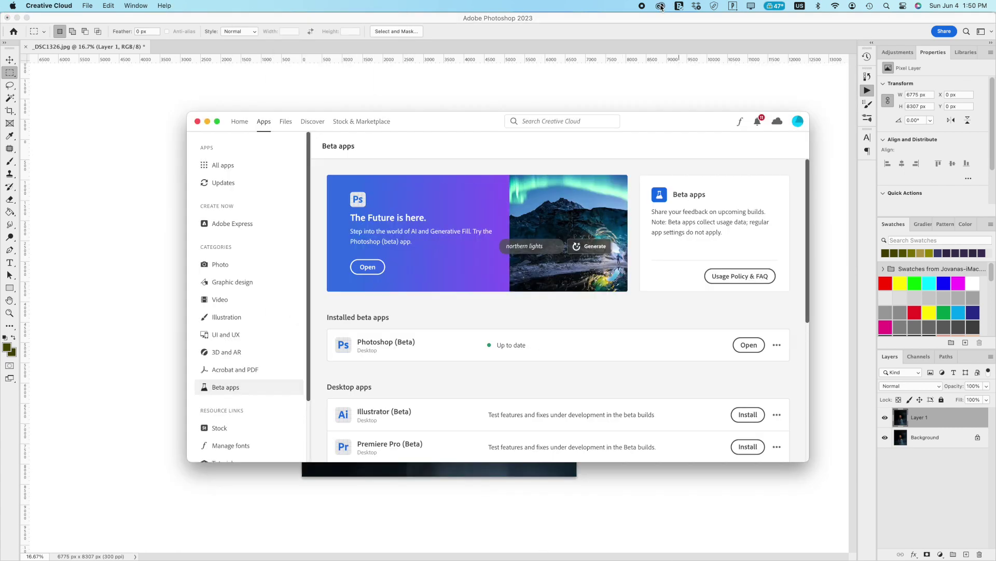
left_click(203, 120)
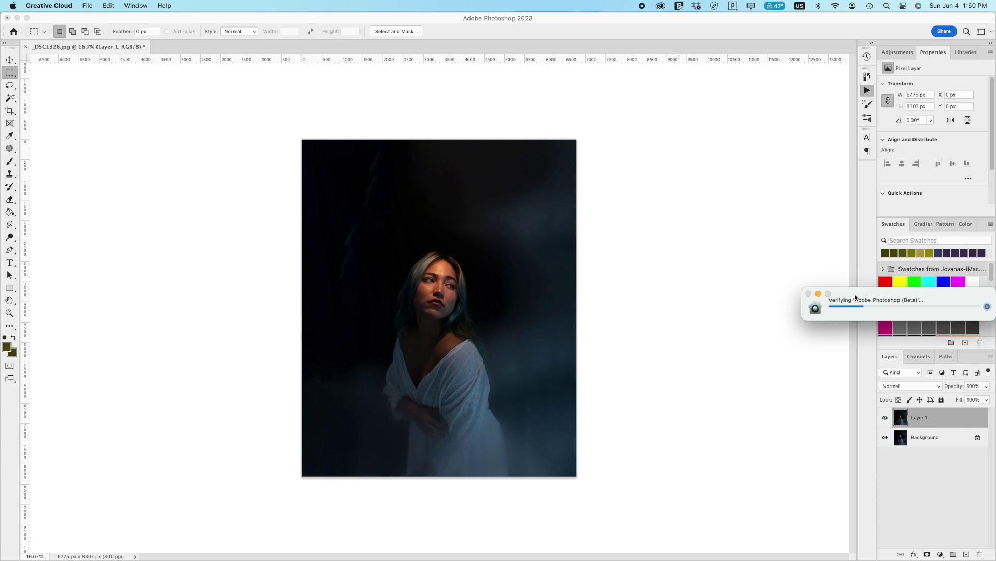
left_click(662, 268)
left_click(819, 294)
Step: Add a Color Balance adjustment above Layer 1 and set its midtones to Cyan–Red −21 and Magenta–Green −9
left_click(897, 53)
left_click(899, 89)
left_click_drag(921, 106, 917, 123)
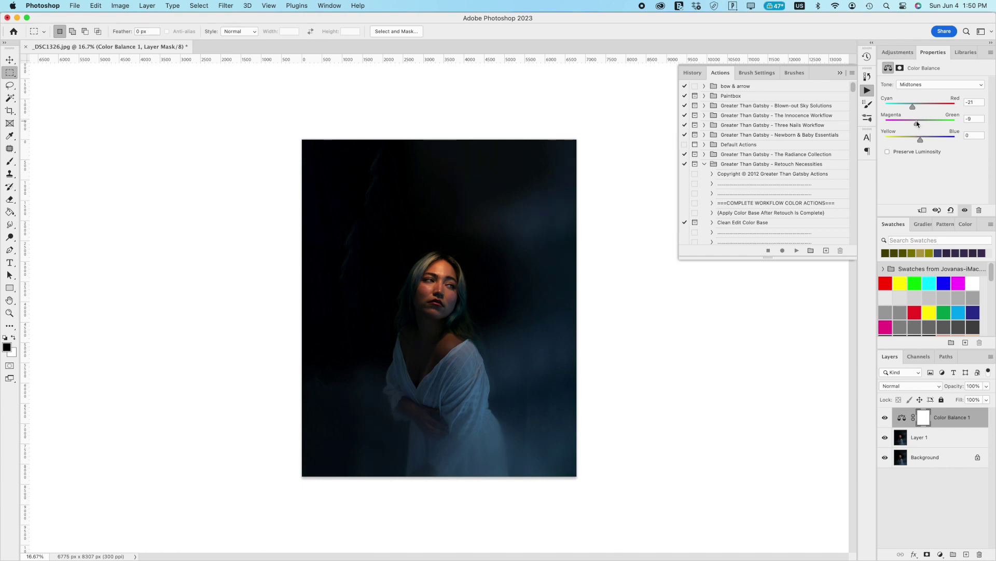
Step: Shift the Color Balance shadows slightly toward cyan and magenta, and go through its other tonal ranges
left_click(939, 84)
left_click(929, 94)
left_click(916, 84)
left_click(908, 67)
left_click_drag(921, 107, 920, 108)
left_click_drag(921, 124, 918, 125)
left_click(939, 84)
left_click(929, 104)
Step: Try a Selective Color adjustment on the Whites with Cyan −3 and Magenta −92, and delete it
left_click(898, 53)
left_click(934, 106)
left_click(929, 96)
left_click(934, 140)
left_click_drag(934, 115, 947, 116)
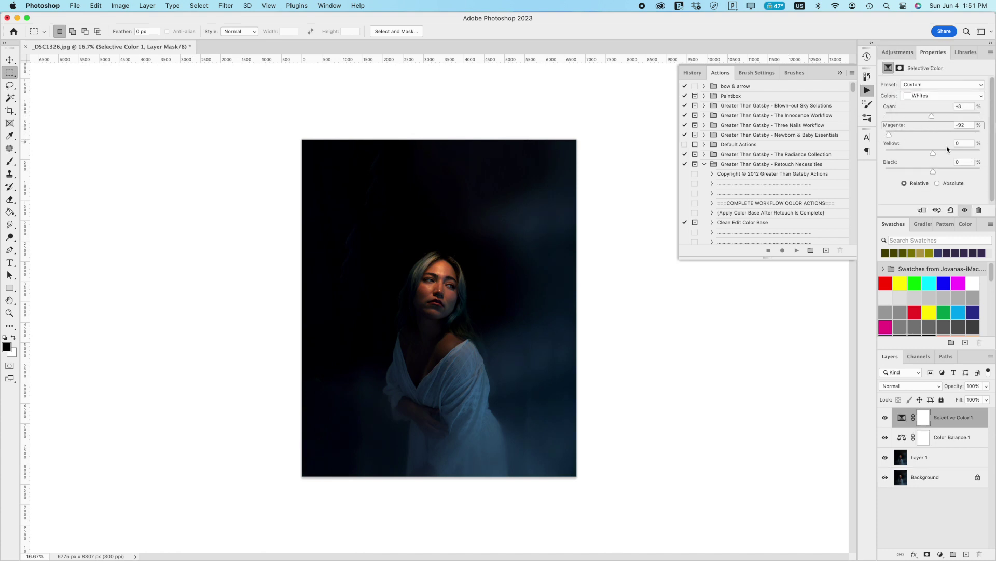
key("Delete")
key("Delete")
Step: Add a Selective Color adjustment with Blacks set to Cyan −9, Magenta −9, Yellow −10 and Black +2, and compare it
left_click(898, 52)
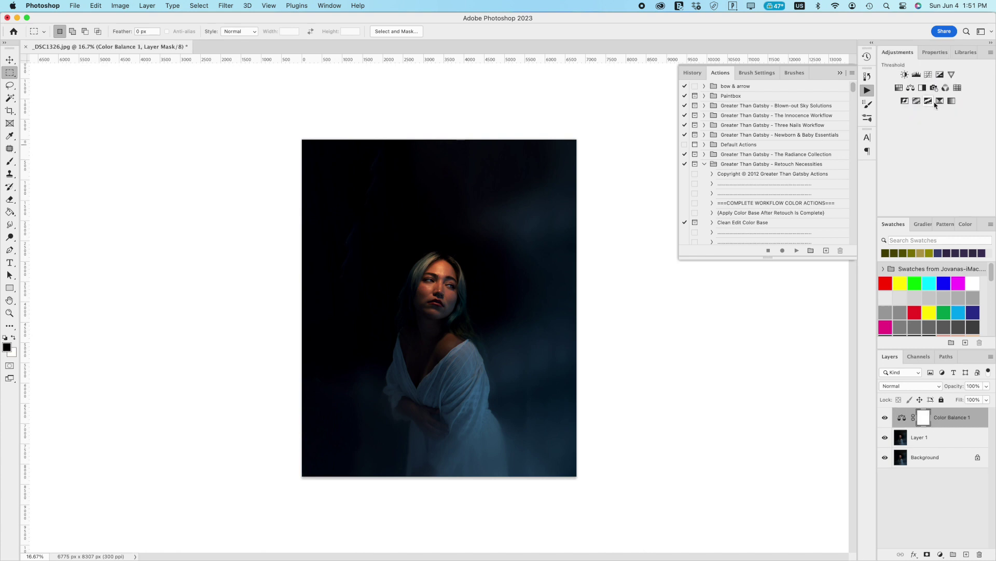
left_click(935, 104)
left_click(916, 87)
left_click(917, 95)
left_click(918, 96)
left_click(923, 109)
mouse_move(933, 136)
left_mouse_down()
mouse_move(946, 136)
mouse_move(930, 137)
mouse_move(932, 153)
left_mouse_up()
left_click_drag(934, 172, 935, 172)
left_click_drag(934, 117, 930, 138)
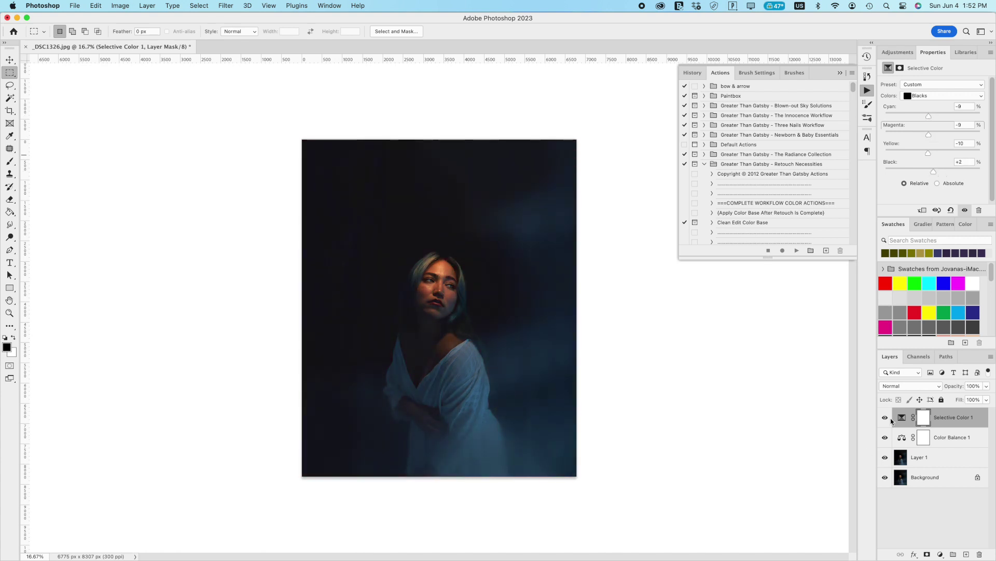
left_click(885, 439)
left_click(885, 438)
Step: Add a Photo Filter adjustment with the Underwater filter at 63% density
left_click(898, 52)
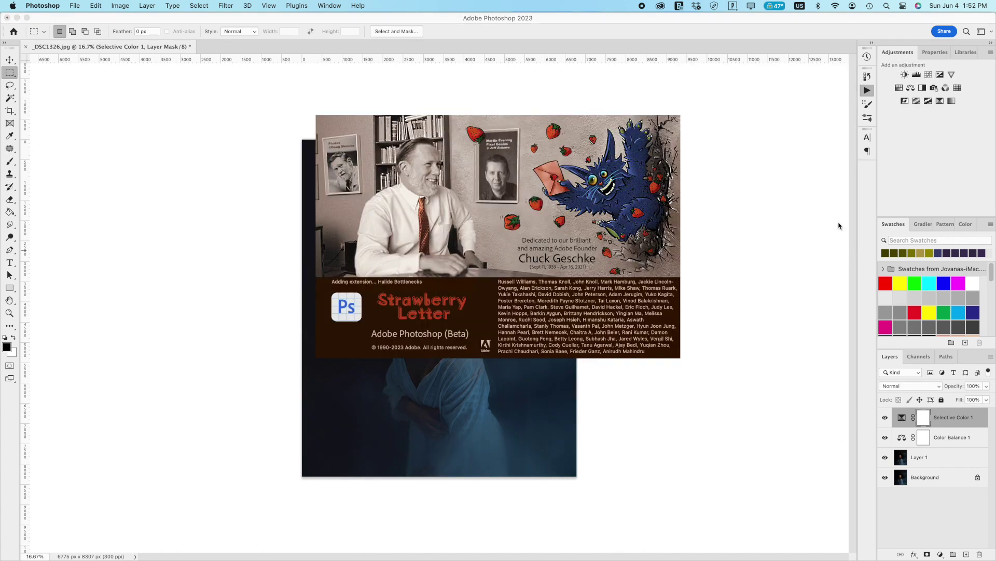
left_click(934, 88)
left_click(952, 84)
left_click(950, 210)
left_click_drag(908, 125, 941, 124)
left_click(885, 417)
left_click(886, 418)
left_click(945, 85)
left_click(942, 84)
left_click(940, 84)
left_click(943, 110)
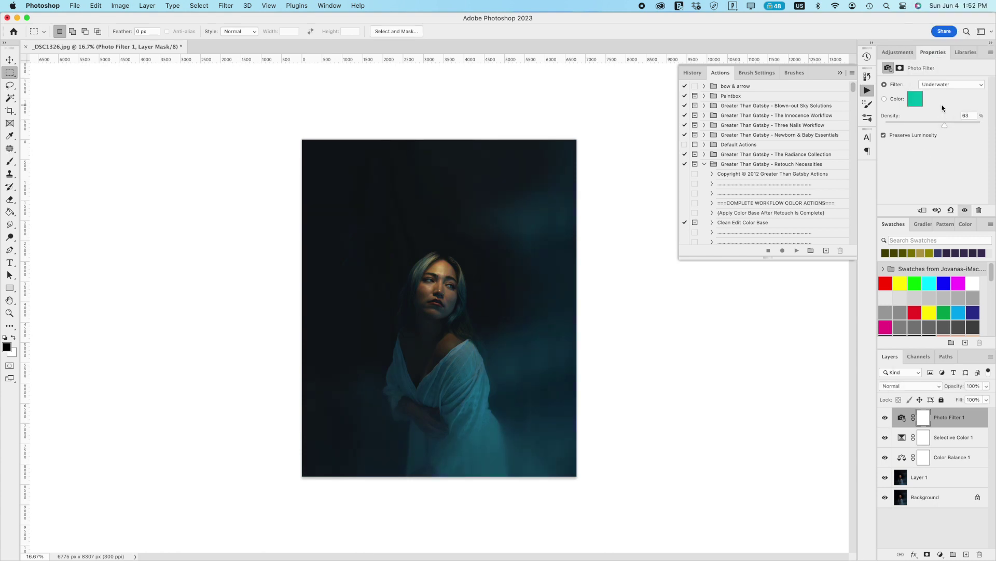
Step: Preview the blend modes for the Photo Filter layer and set it to Saturation
left_click(911, 386)
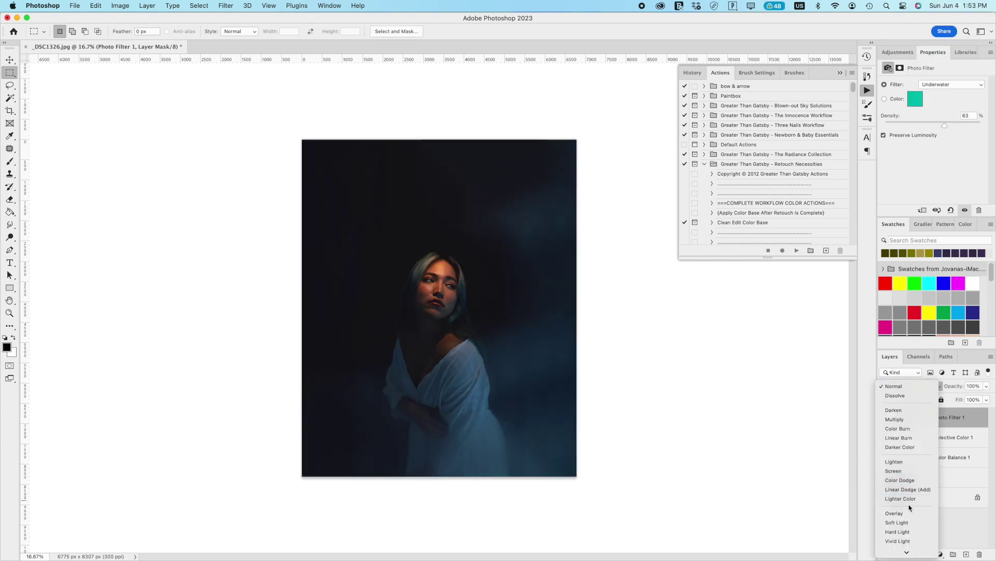
scroll(910, 530, "down", 3)
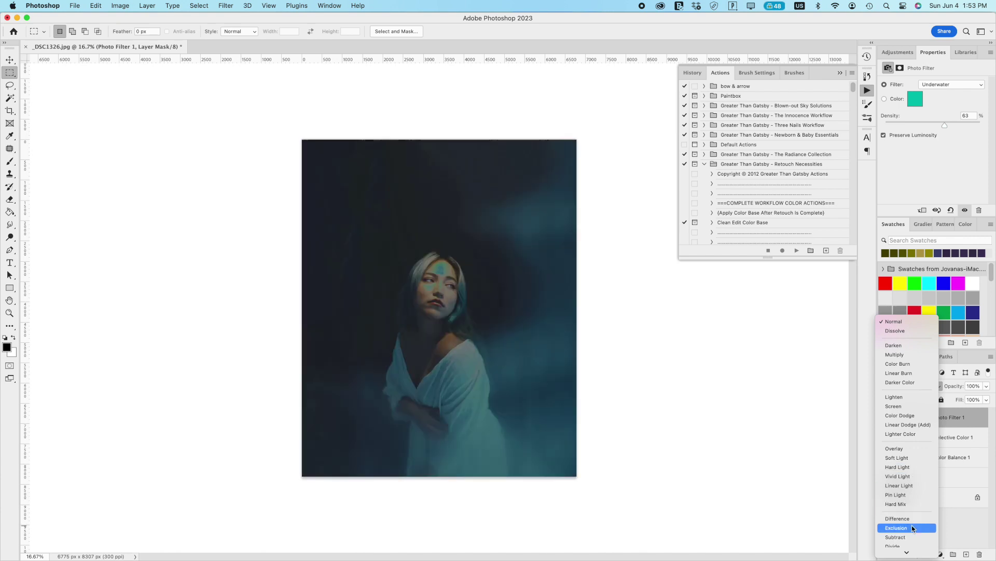
scroll(913, 540, "down", 3)
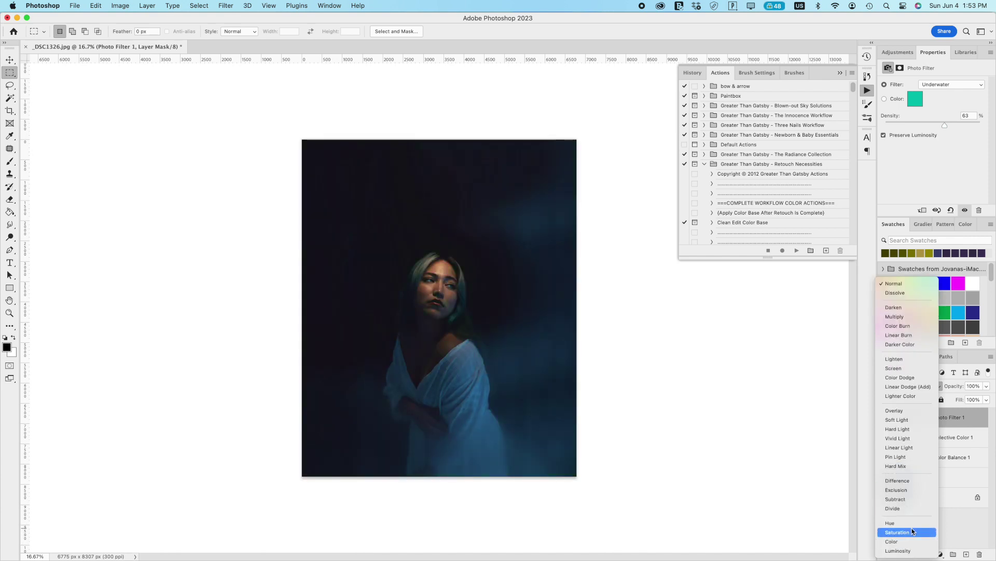
left_click(914, 532)
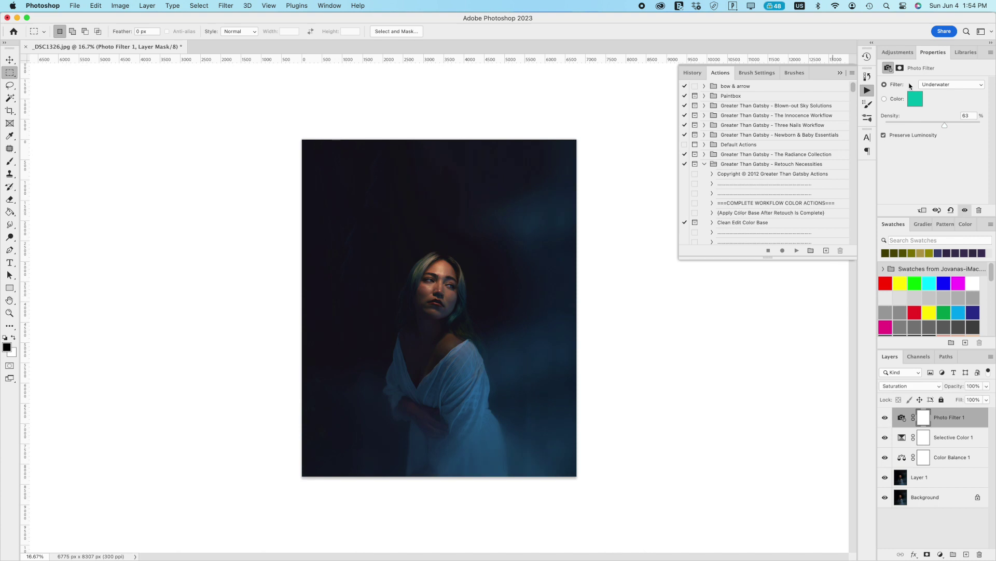
Step: Try a second Selective Color adjustment above the Photo Filter layer
left_click(893, 54)
left_click(941, 101)
left_click_drag(934, 116, 912, 120)
Step: Try a Hue/Saturation adjustment on the Blues with Hue −63, Saturation +18 and Lightness −87, and delete it
left_click(897, 53)
left_click(902, 91)
left_click(919, 98)
left_click(922, 145)
left_click_drag(934, 158, 892, 155)
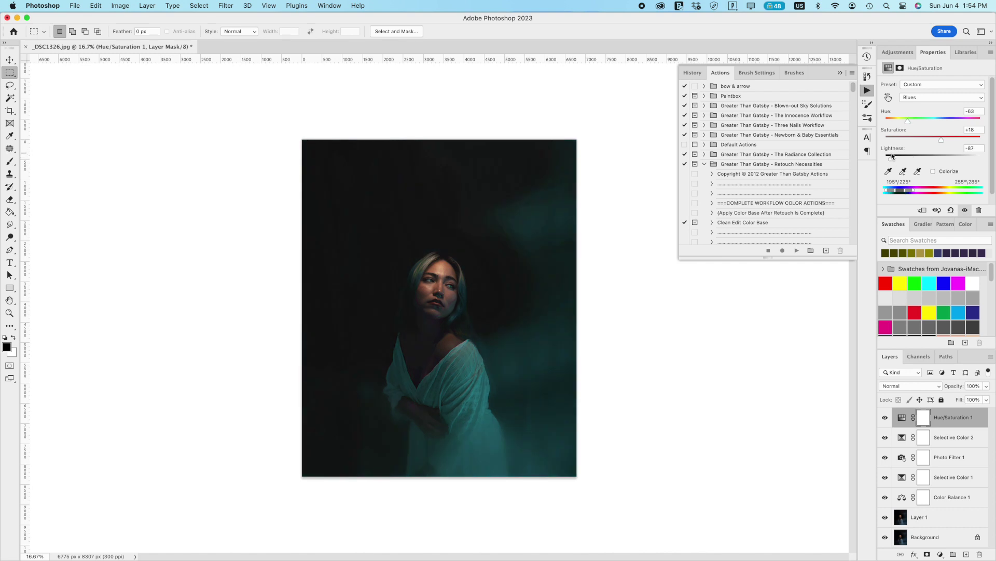
left_click_drag(909, 121, 885, 120)
left_click(908, 97)
left_click(915, 79)
left_click(907, 98)
left_click(912, 70)
key("Delete")
key("super+z")
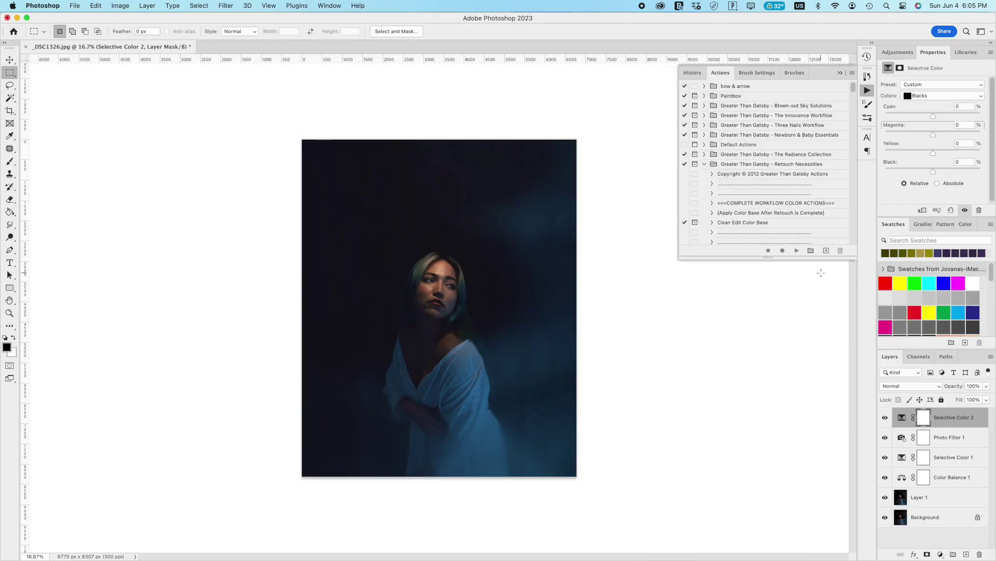
Step: Delete the second Selective Color adjustment and compare the portrait with and without the remaining adjustment layers
left_click(885, 417)
left_click(885, 418)
key("Delete")
key("Delete")
left_click_drag(885, 457, 886, 412)
left_click_drag(885, 457, 885, 423)
Step: Set the Photo Filter layer's blend mode to Screen and its opacity to 15%
left_click(902, 418)
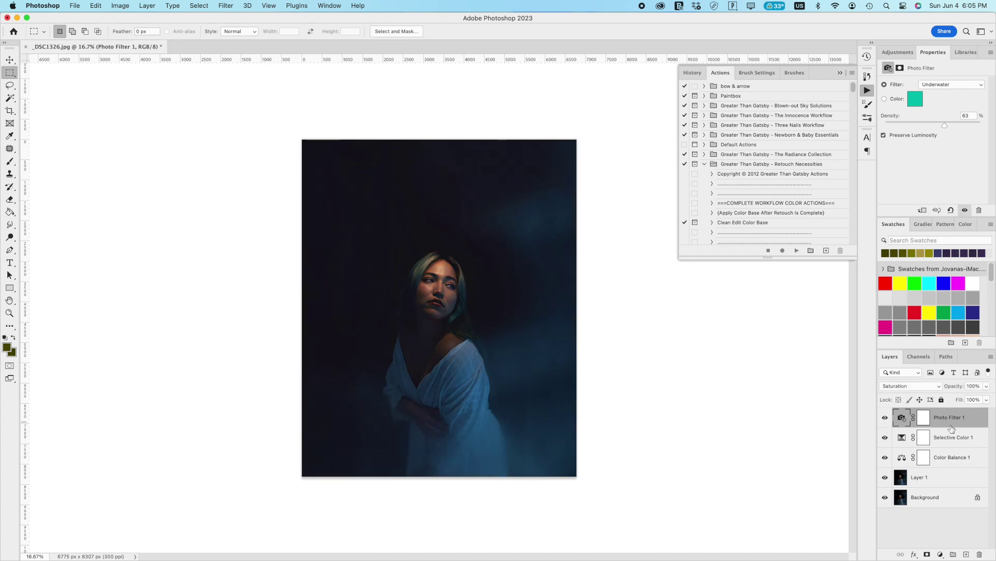
left_click(911, 386)
left_click(909, 243)
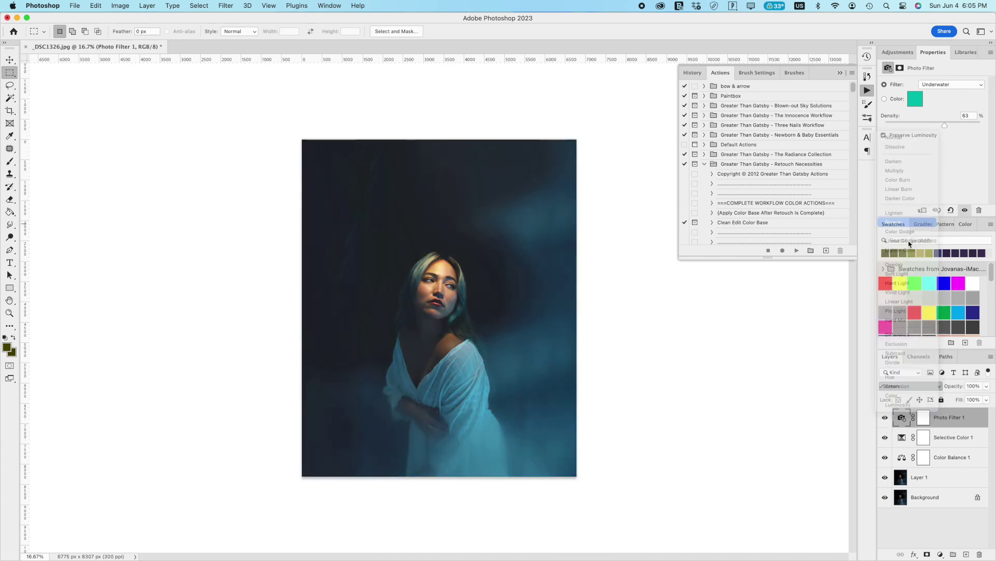
left_click_drag(954, 385, 887, 383)
type("15")
key("Return")
Step: Compare the warming filters in the Photo Filter adjustment and replace Underwater with one of them
left_click(933, 86)
left_click(941, 49)
left_click(938, 86)
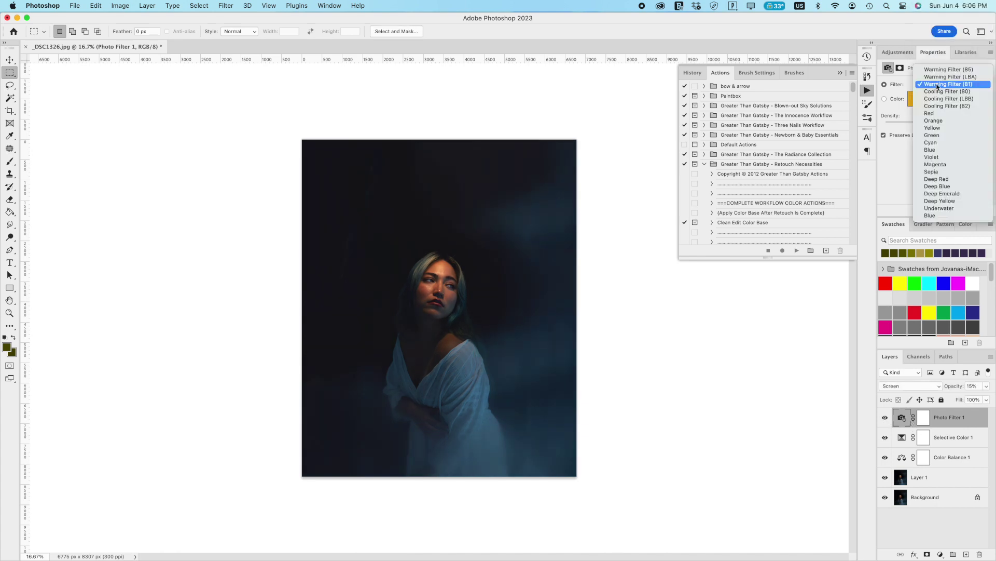
left_click(938, 77)
left_click(939, 82)
left_click(939, 77)
Step: Add a Channel Mixer adjustment above the Photo Filter and rebalance its Red output channel
left_click(897, 52)
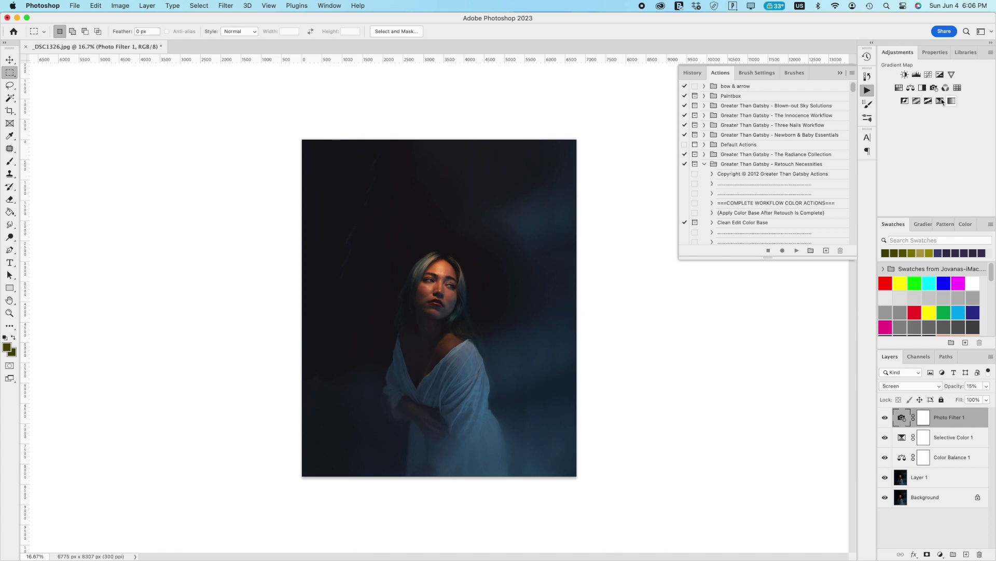
left_click(947, 89)
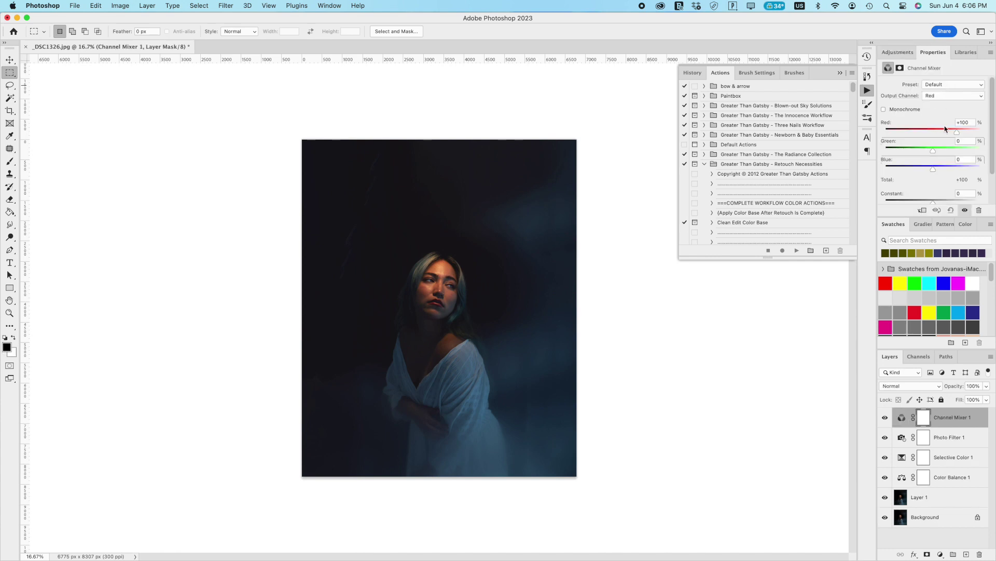
left_click_drag(920, 129, 959, 151)
scroll(925, 152, "down", 5)
scroll(934, 144, "up", 5)
Step: Set the Channel Mixer's Green output to Red −5 and Green +107, and its Blue output to Red −3, Green +5 and Blue +96
left_click(939, 97)
left_click(939, 105)
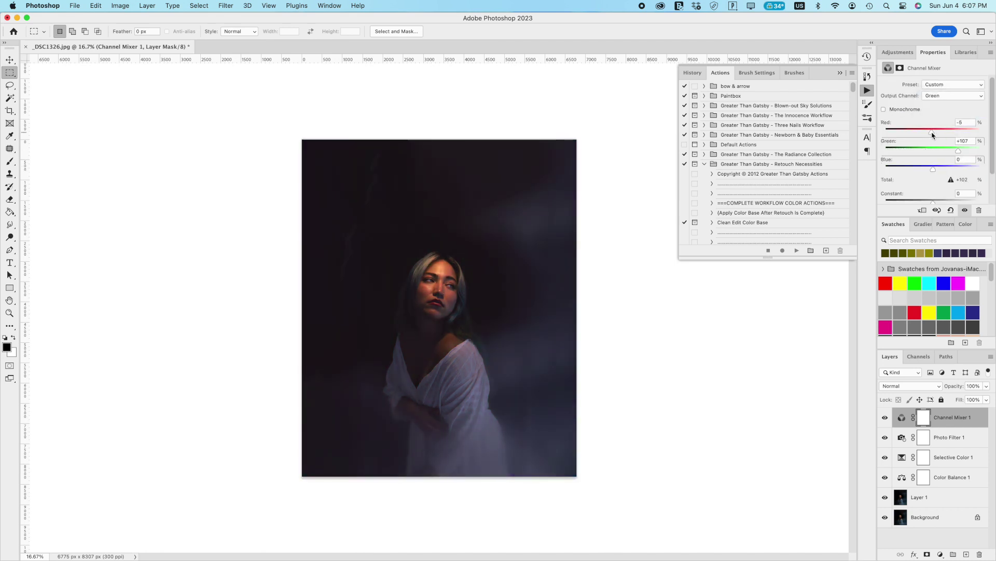
left_click(953, 95)
left_click(938, 105)
left_click_drag(956, 169, 949, 169)
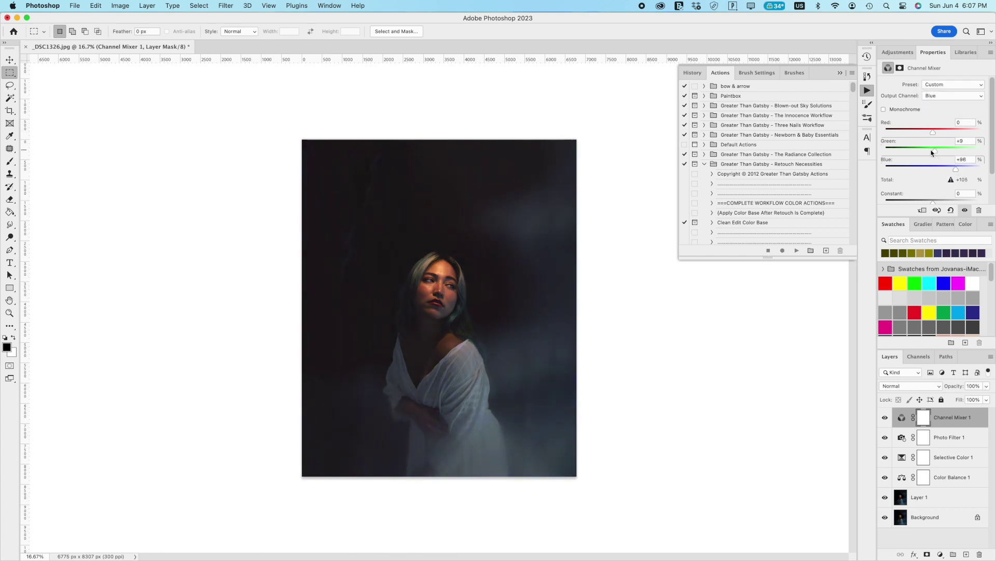
left_click_drag(933, 133, 933, 133)
mouse_move(885, 480)
left_mouse_down()
mouse_move(886, 417)
mouse_move(886, 480)
left_mouse_up()
Step: Try a Hue/Saturation adjustment on the Yellows with Hue +20 and Saturation −16
left_click(898, 53)
left_click(897, 87)
left_click(931, 97)
left_click(930, 117)
mouse_move(933, 121)
left_mouse_down()
mouse_move(972, 121)
mouse_move(952, 120)
left_mouse_up()
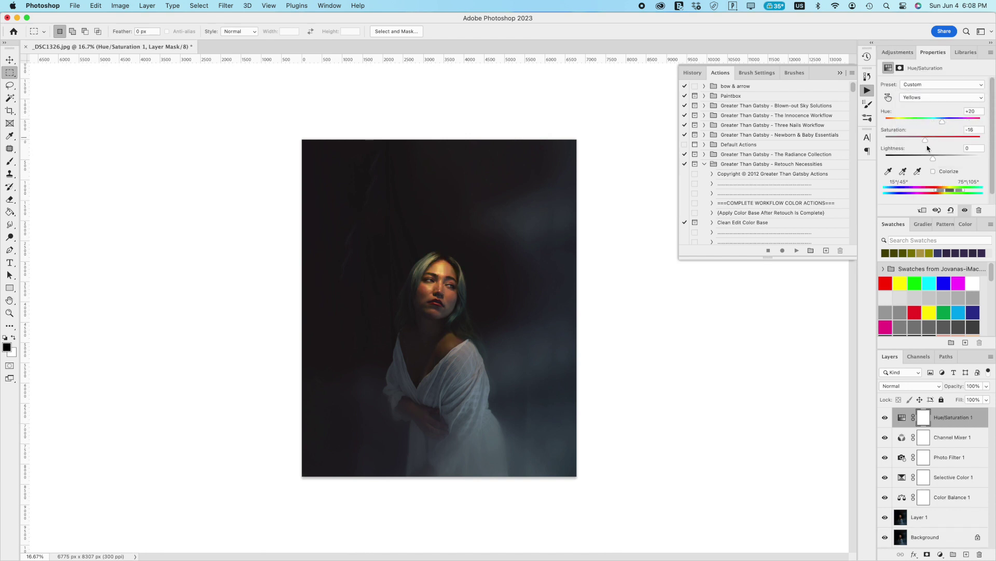
Step: Try hue shifts on further color ranges of the Hue/Saturation adjustment, and delete the adjustment layer
left_click(942, 97)
left_click(935, 106)
left_click_drag(934, 119, 994, 130)
left_click(942, 97)
left_click(935, 107)
left_click(937, 98)
left_click(935, 107)
mouse_move(933, 121)
left_mouse_down()
mouse_move(970, 120)
mouse_move(889, 129)
mouse_move(939, 121)
mouse_move(864, 120)
mouse_move(947, 123)
left_mouse_up()
left_click(942, 98)
left_click(934, 61)
left_click(915, 98)
left_click(914, 88)
left_click(979, 553)
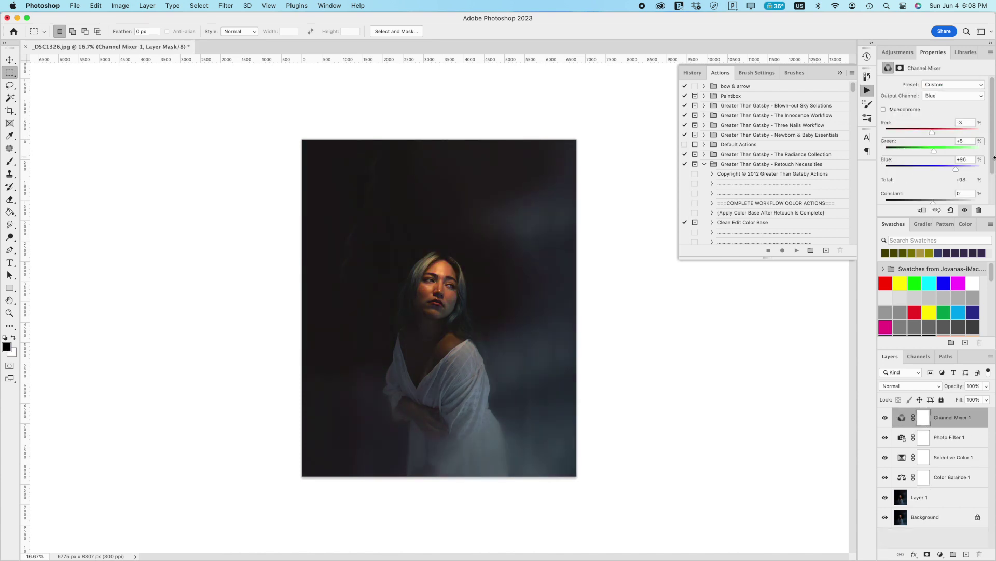
Step: Add a Curves adjustment above the Channel Mixer and reshape its Red channel curve
left_click(905, 55)
left_click(927, 75)
left_click(930, 98)
left_click(930, 107)
left_click_drag(978, 111, 977, 118)
left_click_drag(938, 153, 920, 168)
Step: Reshape the Blue channel in Curves 1 with several points, including a shadow point at Input 49 and Output 54
left_click(929, 98)
left_click(929, 107)
left_click(929, 97)
left_click(929, 107)
left_click(962, 122)
left_click_drag(963, 122, 962, 132)
left_click(970, 120)
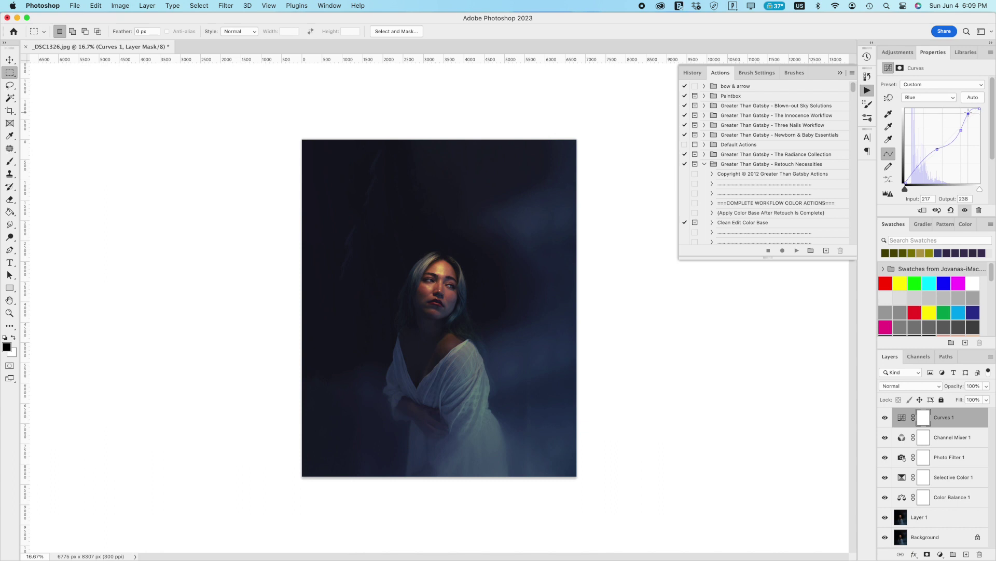
left_click(921, 169)
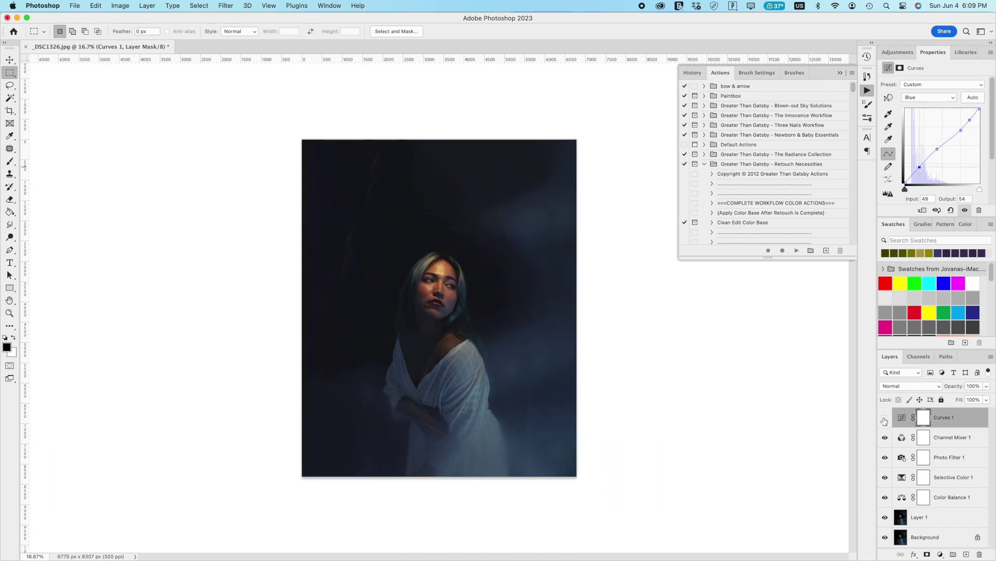
left_click(917, 97)
left_click(922, 84)
Step: Add a second Curves adjustment and reshape its Red channel curve
left_click(902, 53)
left_click(928, 76)
left_click(937, 98)
left_click(938, 107)
left_click_drag(958, 129, 936, 150)
Step: Adjust the shadows and highlights of the Green channel in Curves 2, and add a shadow point to its Blue channel
left_click(930, 98)
left_click(933, 107)
left_click_drag(921, 166, 920, 167)
left_click_drag(956, 133, 964, 109)
left_click(930, 97)
left_click(931, 107)
left_click(924, 163)
Step: Add a third Curves adjustment above Curves 2 and reshape its Red and Blue channel curves by adjusting tones directly on the image
left_click(898, 53)
left_click(931, 75)
left_click(889, 97)
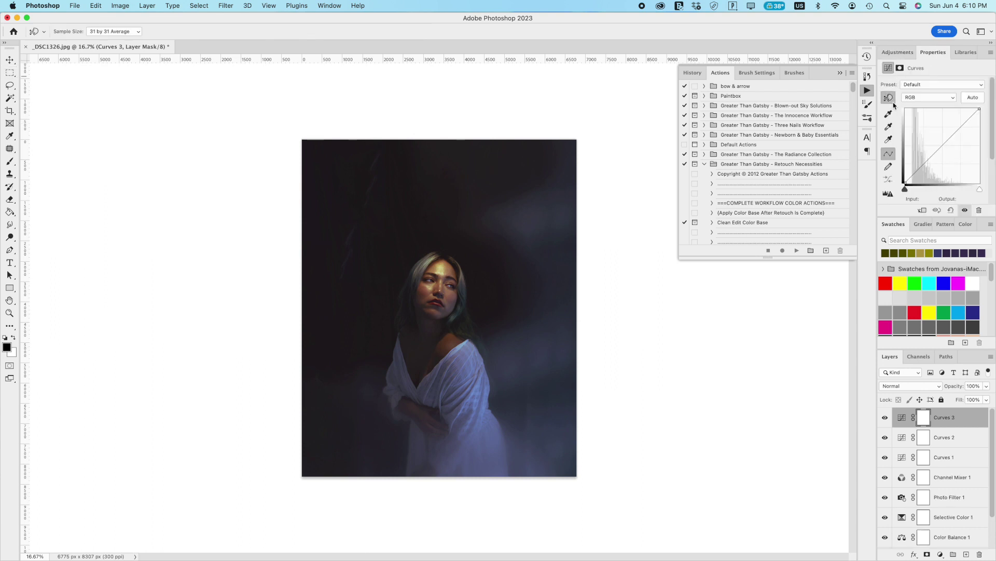
left_click_drag(440, 269, 449, 243)
left_click(929, 97)
left_click(917, 107)
left_click(929, 98)
left_click(918, 117)
left_click_drag(452, 305, 453, 320)
Step: Reshape the Green channel of Curves 3 from tones on the image, including a shadow point at Input 27 and Output 33
left_click(929, 98)
left_click(918, 87)
mouse_move(423, 282)
left_mouse_down()
mouse_move(423, 272)
mouse_move(424, 280)
left_mouse_up()
mouse_move(413, 322)
left_mouse_down()
mouse_move(413, 331)
mouse_move(415, 319)
left_mouse_up()
Step: Set Curves 3 to Multiply at 33% opacity and compare the image with the layer hidden and shown
left_click(911, 385)
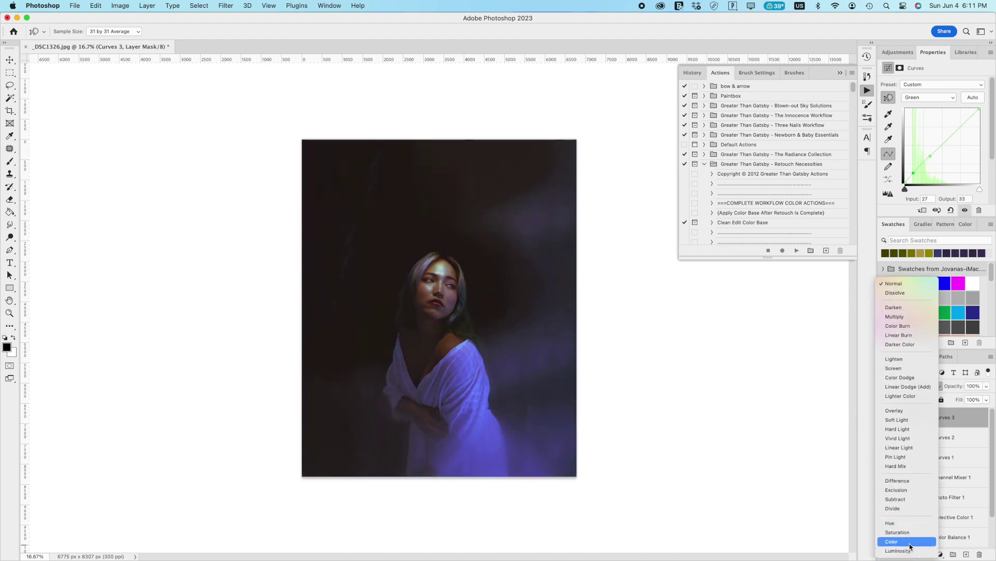
left_click(895, 316)
left_click_drag(954, 386, 612, 364)
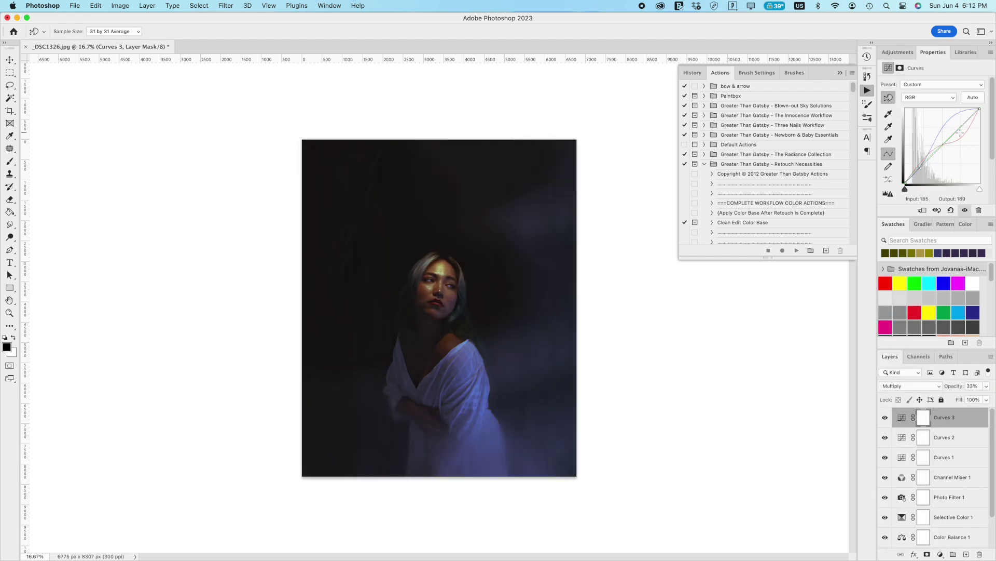
left_click(886, 418)
left_click(886, 419)
Step: Group all adjustment layers from Curves 3 down to Color Balance 1 and compare the image with and without the group
scroll(927, 498, "down", 3)
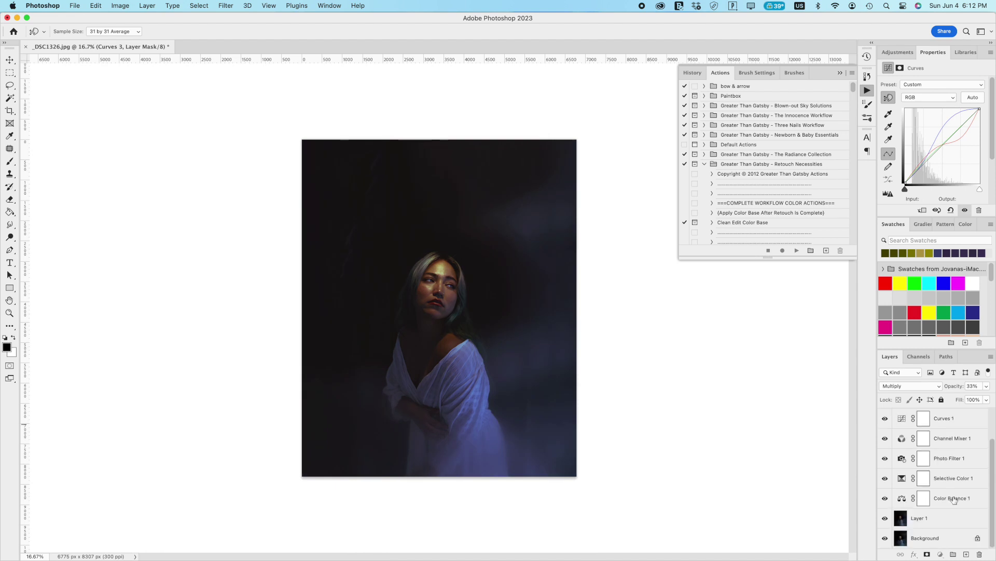
left_click(956, 498, "shift")
key("super+g")
left_click(885, 414)
left_click(885, 413)
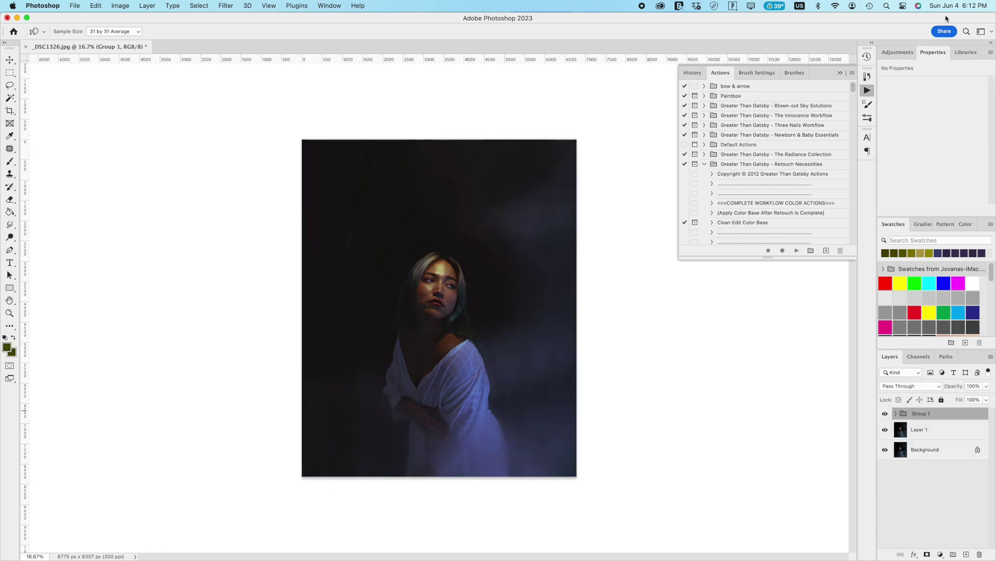
Step: Create a new layer above Group 1 and ready a larger brush with a color sampled from the woman's hair
left_click(898, 53)
left_click(967, 554)
key("super+equal")
key("super+equal")
key("super+equal")
key("super+equal")
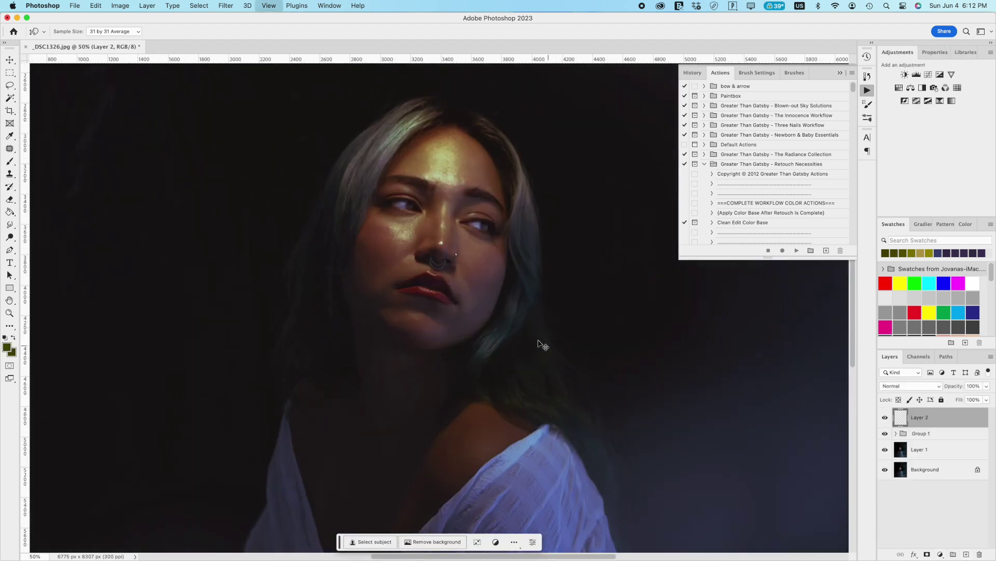
key("b")
left_click(373, 172, "alt")
key("bracketright")
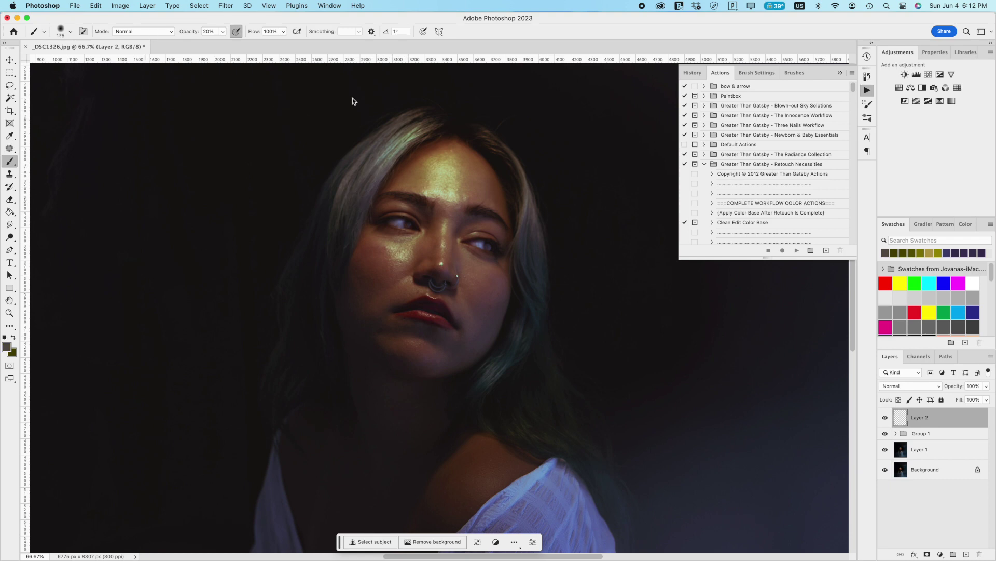
Step: Try neutralizing the green hair by painting the sampled gray at 100% brush opacity on Layer 2 in Color mode
left_click(903, 386)
left_click(906, 542)
key("0")
left_click_drag(316, 319, 305, 306)
scroll(535, 363, "down", 8)
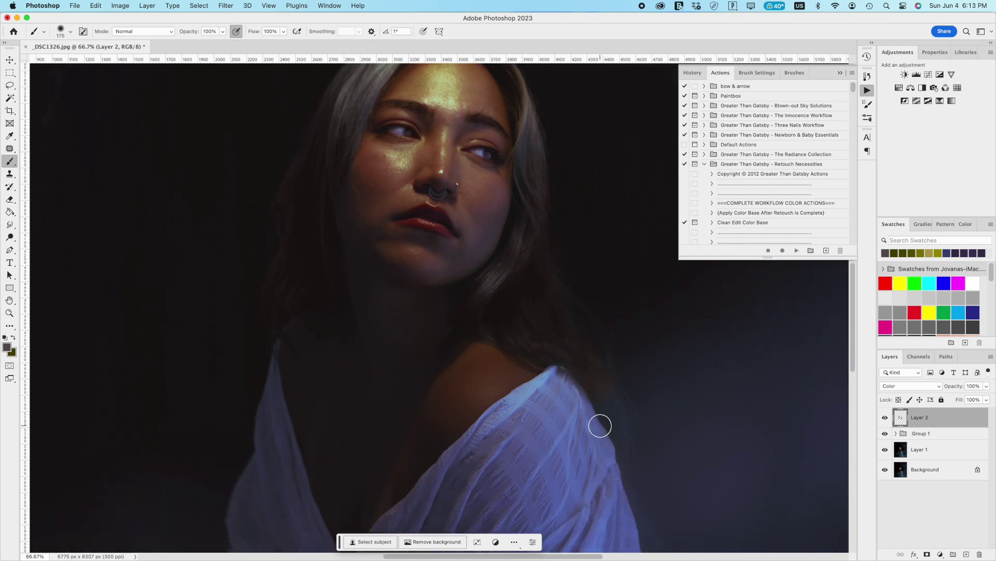
Step: Try a 40% brush opacity and another blend mode for the hair recolor layer, and delete that layer
key("4")
left_click(886, 417)
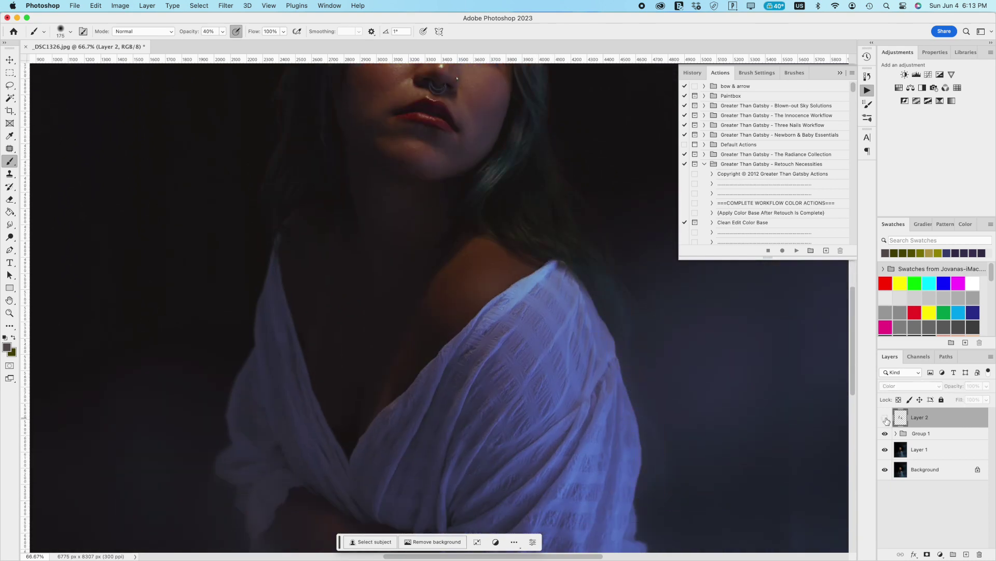
left_click(886, 417)
key("super+minus")
key("super+minus")
key("super+minus")
left_click(927, 386)
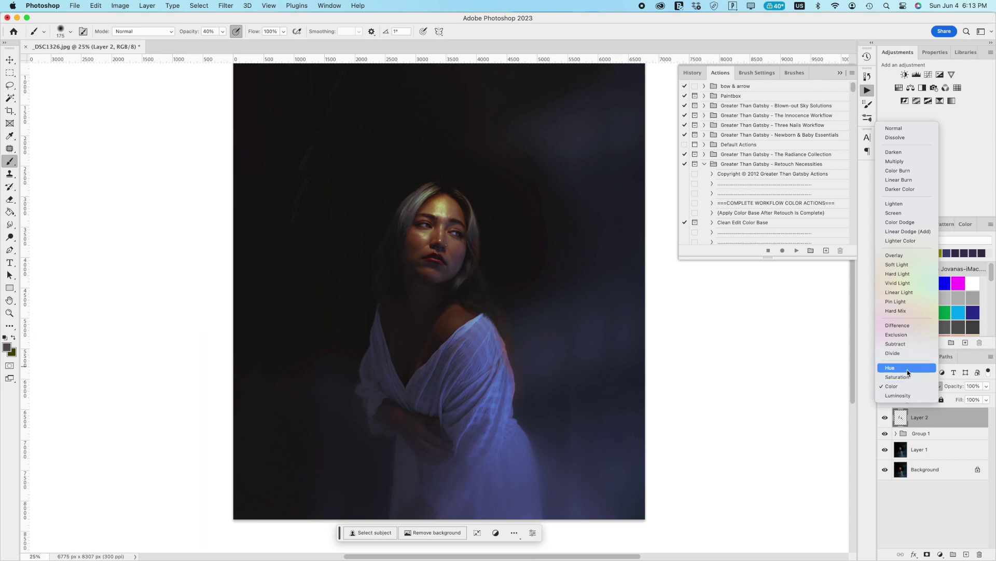
left_click(917, 164)
key("Delete")
Step: Add a Color Balance adjustment above Group 1 and adjust the color sliders of its Highlights
left_click(912, 87)
left_click(940, 85)
left_click(934, 93)
left_click_drag(920, 104, 909, 108)
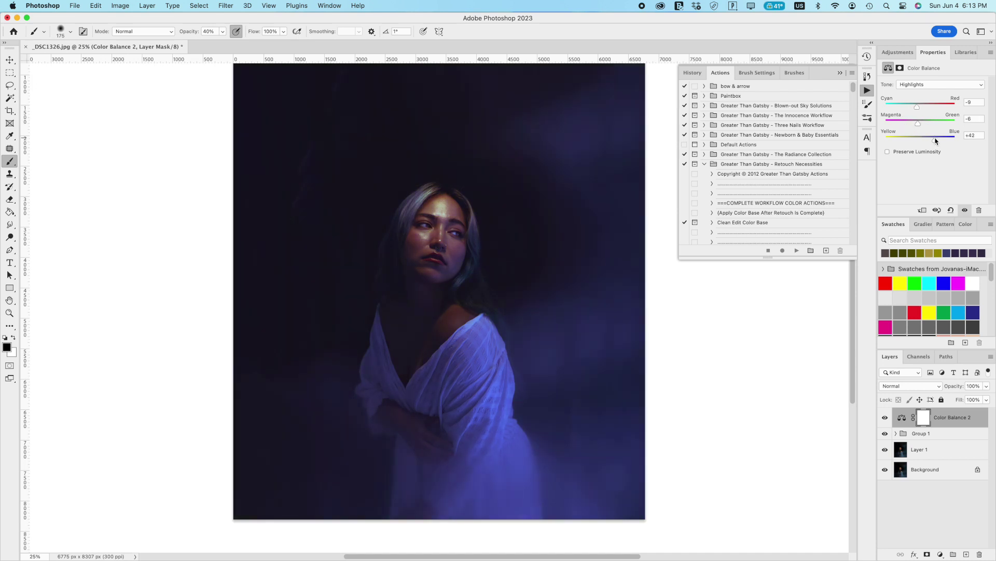
left_click_drag(910, 124, 923, 108)
Step: Adjust the Midtones and Shadows of Color Balance 2 toward red and blue, and compare the image with the layer hidden and shown
left_click(922, 84)
left_click(920, 76)
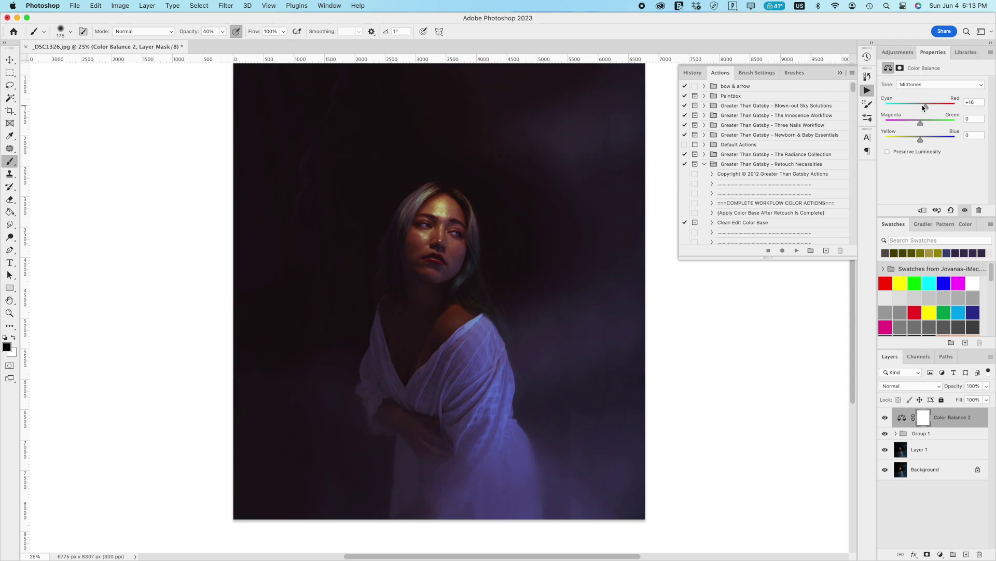
left_click(921, 84)
left_click(921, 75)
left_click_drag(920, 139, 938, 143)
left_click_drag(926, 107, 929, 107)
left_click(886, 418)
left_click(886, 418)
left_click(886, 418)
left_click(886, 419)
Step: Select the subject on Layer 1, invert the selection and copy the background alone to a new layer
left_click(912, 459)
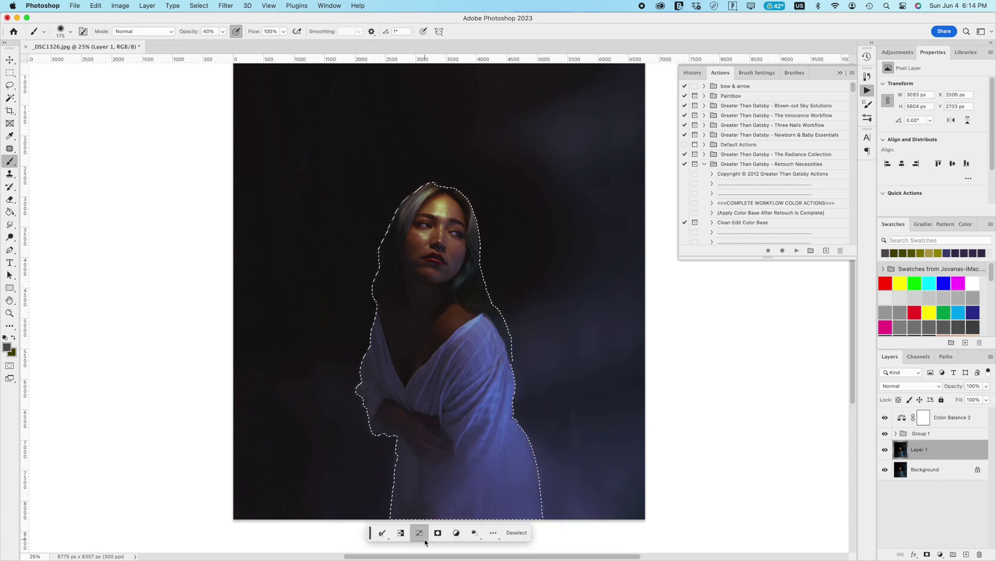
left_click(425, 539)
left_click(470, 539)
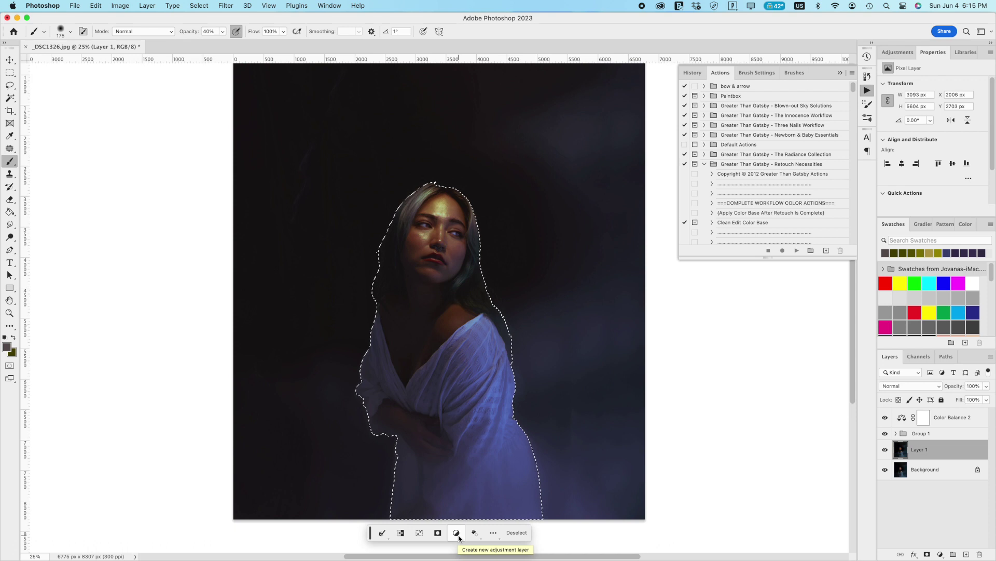
left_click(406, 535)
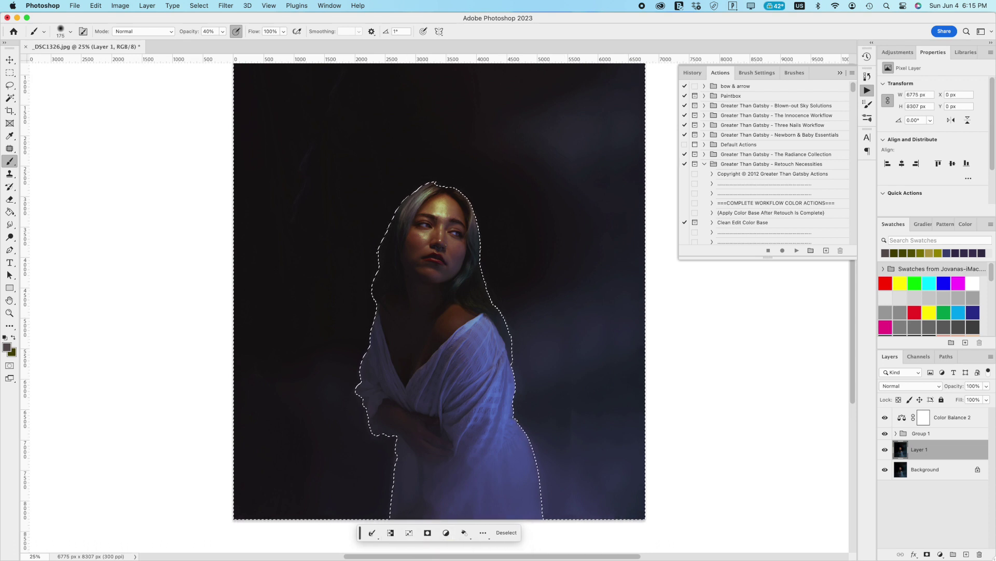
key("alt+shift+super+n")
key("super+d")
key("alt+shift+super+e")
Step: Try the Lighting Effects filter on the background copy with an Infinite light colorized blue, and delete the copied layer
left_click(226, 6)
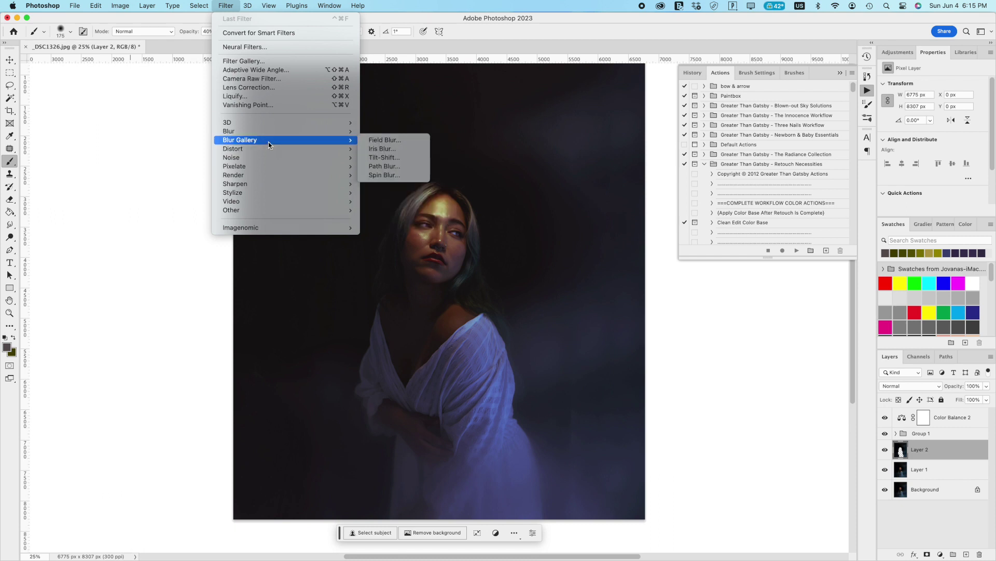
mouse_move(291, 157)
mouse_move(328, 178)
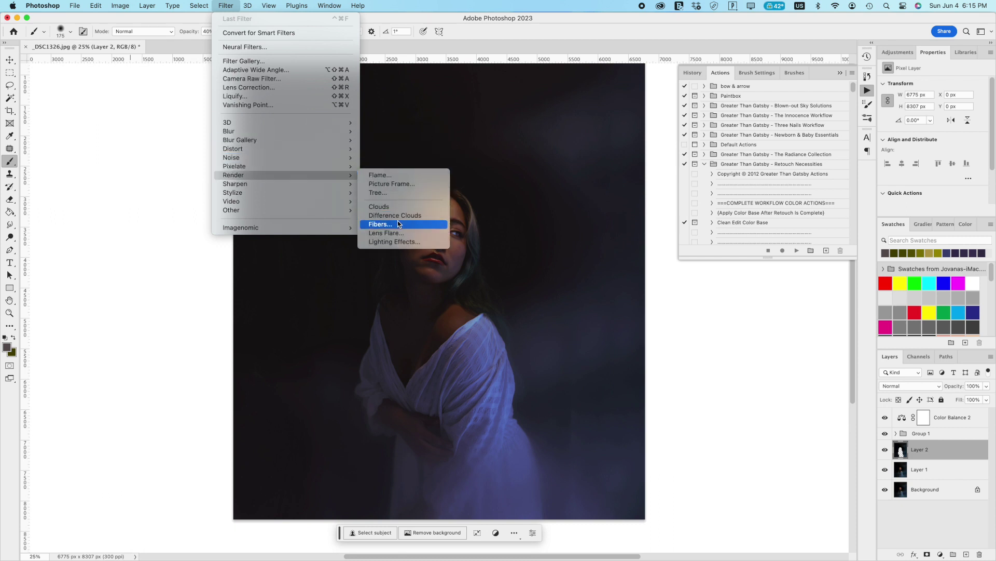
left_click(404, 243)
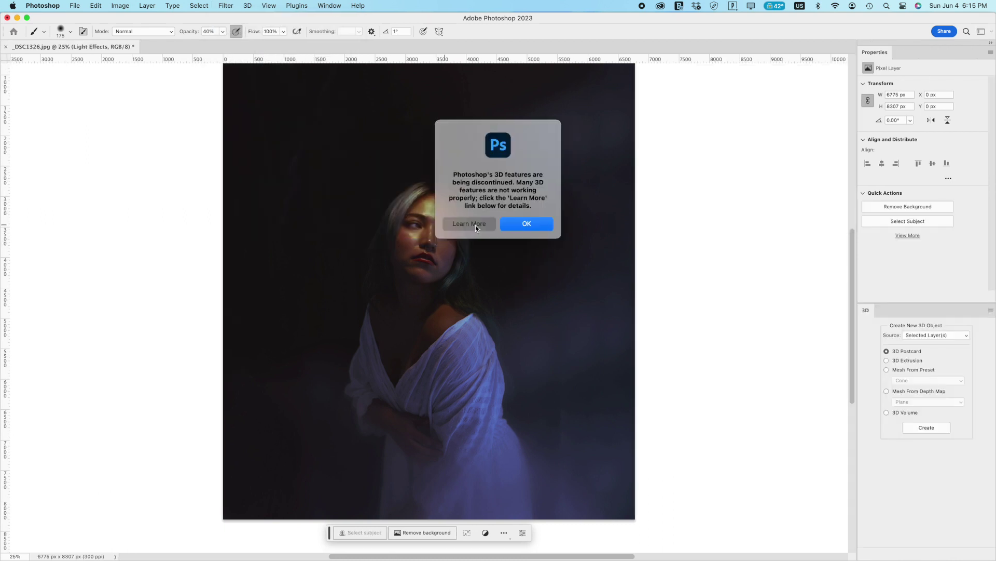
left_click(515, 224)
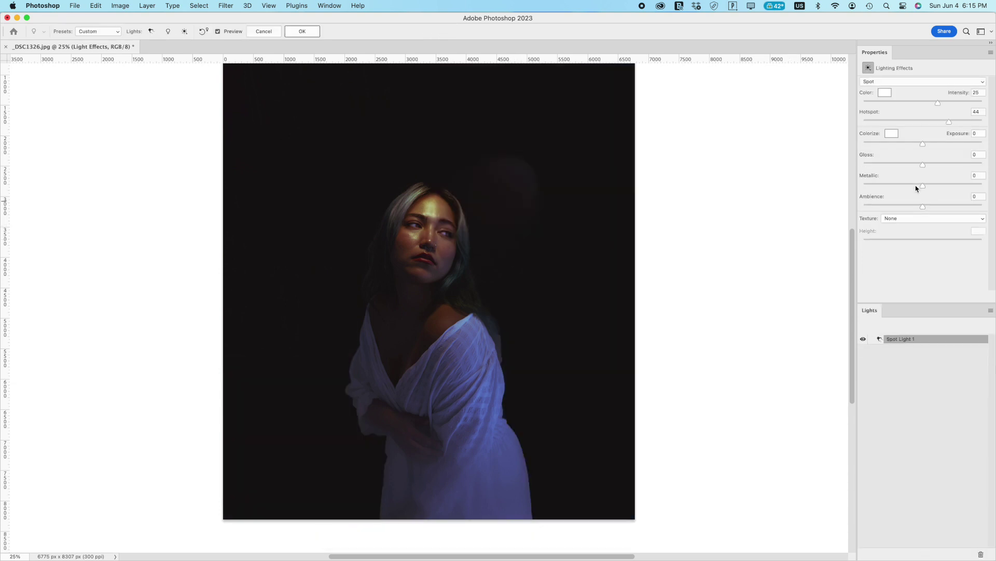
left_click(892, 134)
left_click(741, 262)
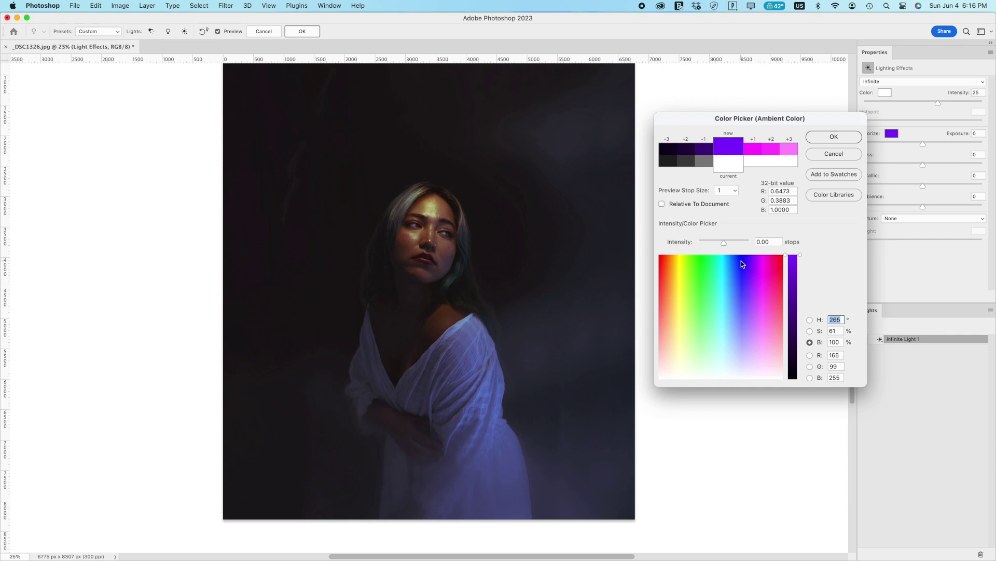
left_click(818, 135)
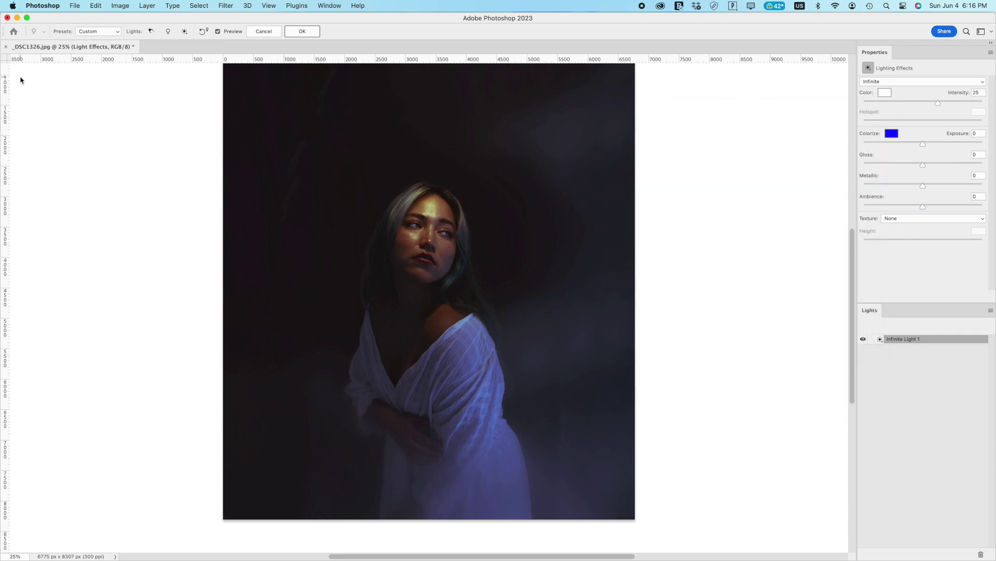
left_click(268, 30)
key("Delete")
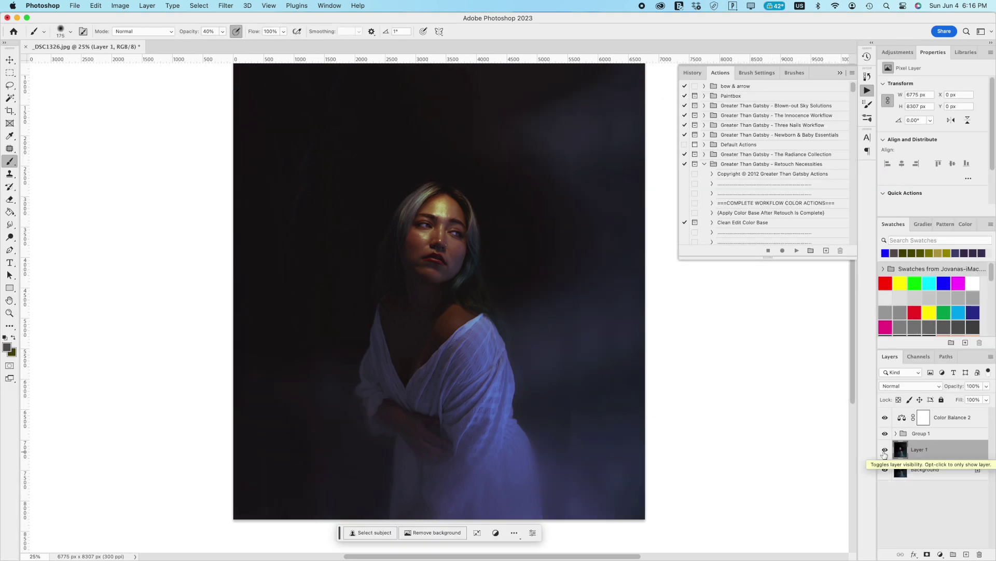
Step: Compare the portrait with the Group 1 color grade hidden and shown
left_click(885, 433)
left_click(884, 434)
left_click(885, 433)
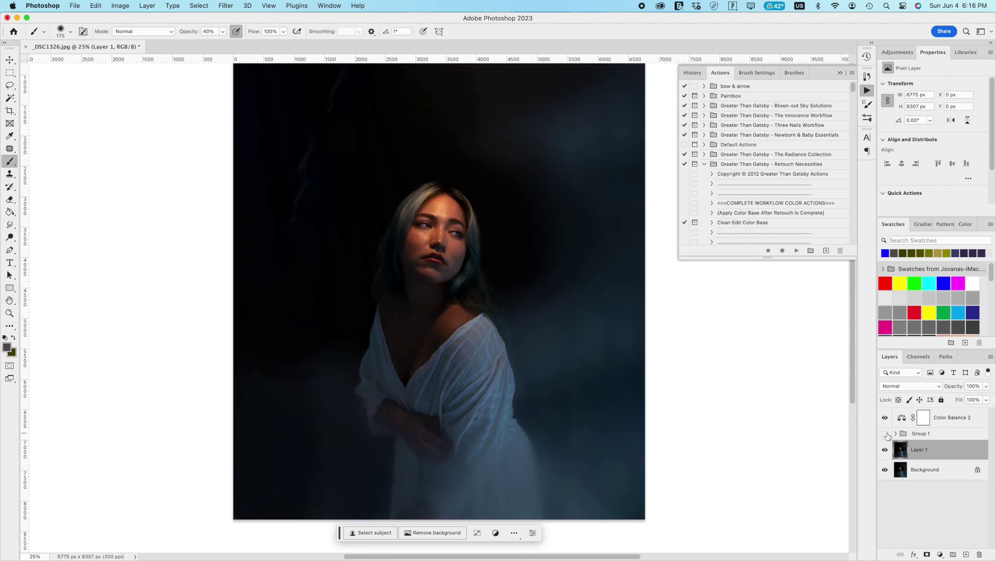
left_click(885, 433)
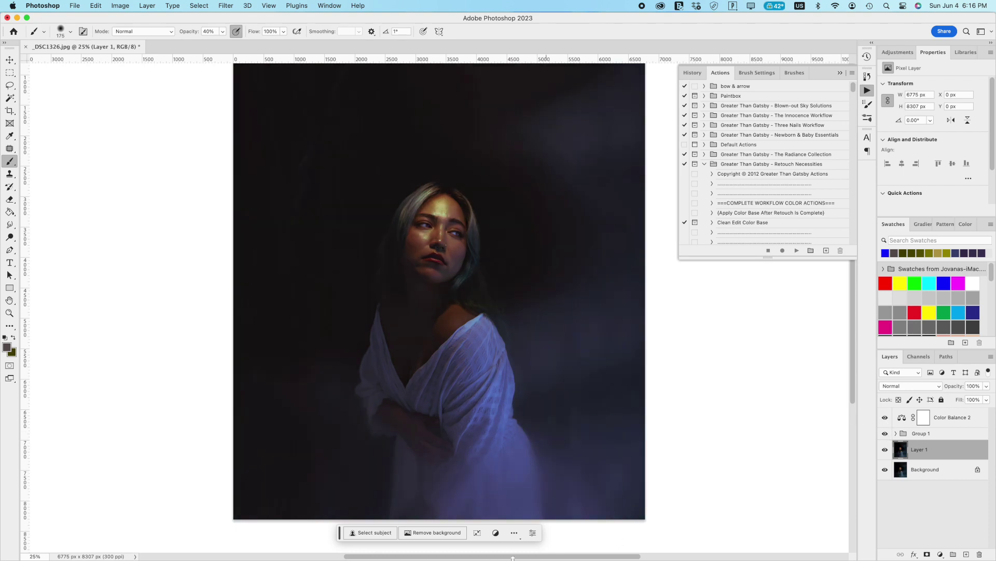
Step: Switch to Chrome and search Google for "halo overlay" in a new tab
left_click(317, 552)
key("super+t")
type("halo overlay")
key("Return")
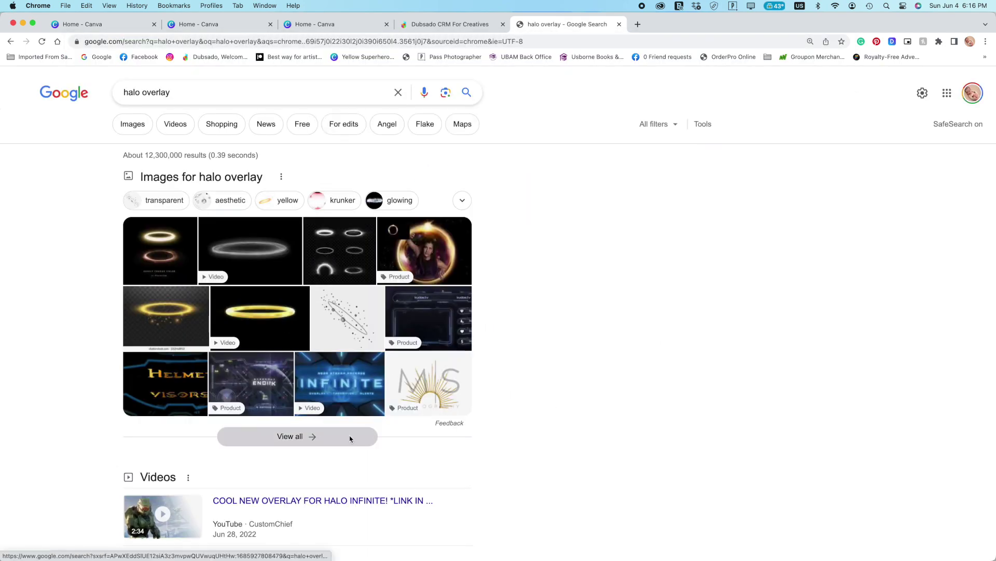
Step: Browse the full image results and the related Etsy overlays for a suitable halo
left_click(306, 434)
left_click(755, 378)
scroll(744, 415, "down", 15)
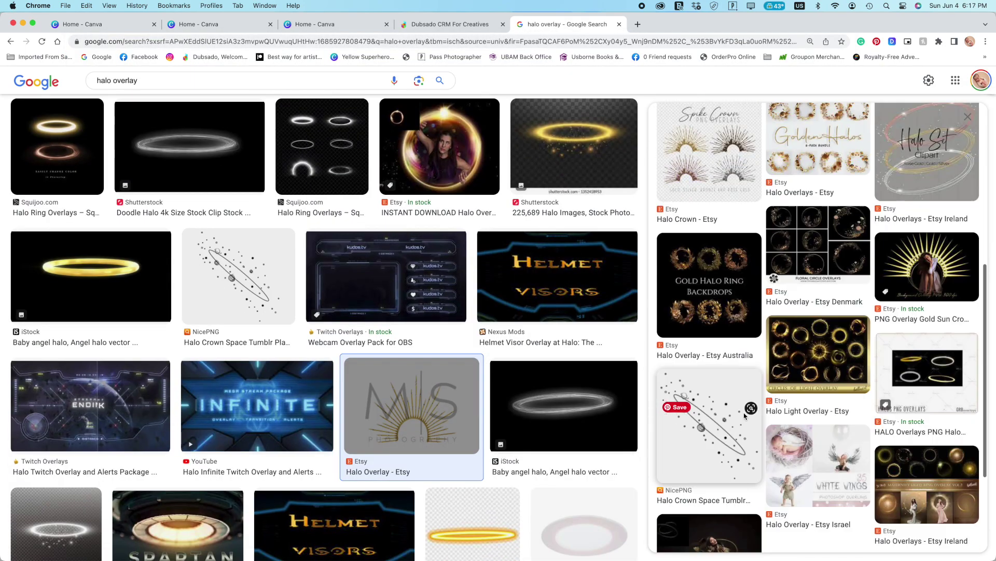
scroll(488, 378, "down", 10)
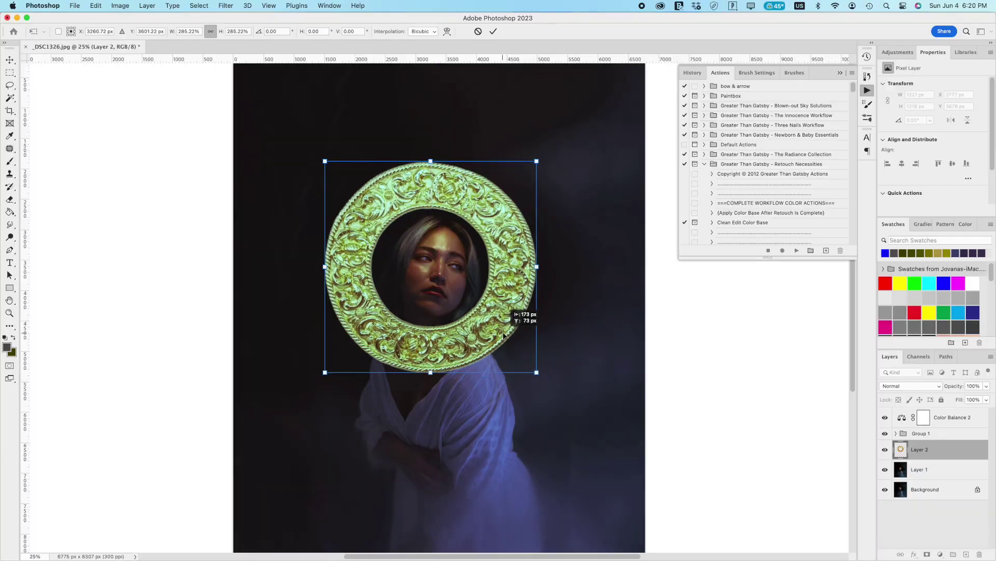
Step: In Photoshop, position the ornate halo ring around the woman's head and mask it behind her with an inverted Layer 1 subject selection
mouse_move(581, 320)
left_mouse_down()
mouse_move(503, 341)
mouse_move(506, 328)
left_mouse_up()
key("Return")
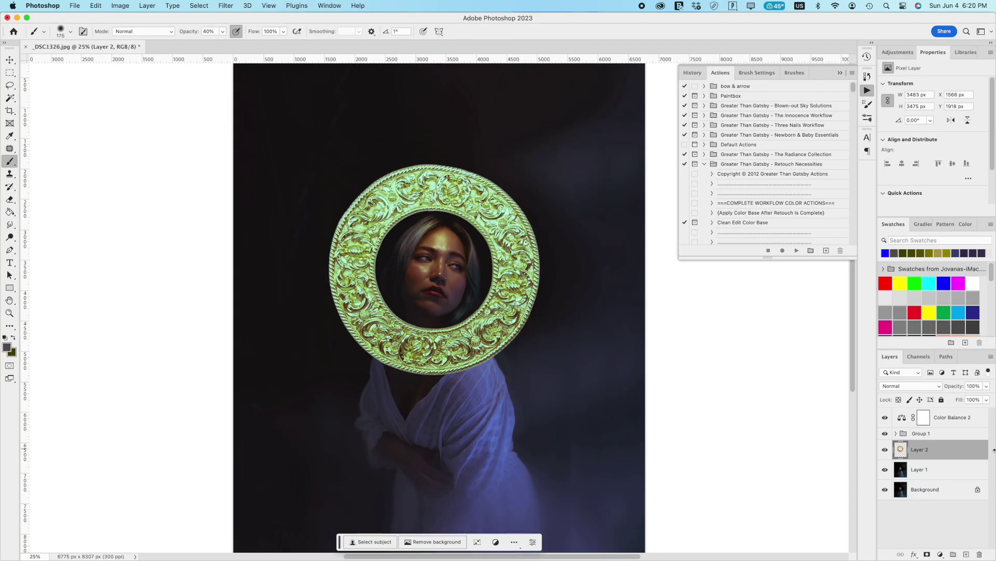
left_click(932, 470)
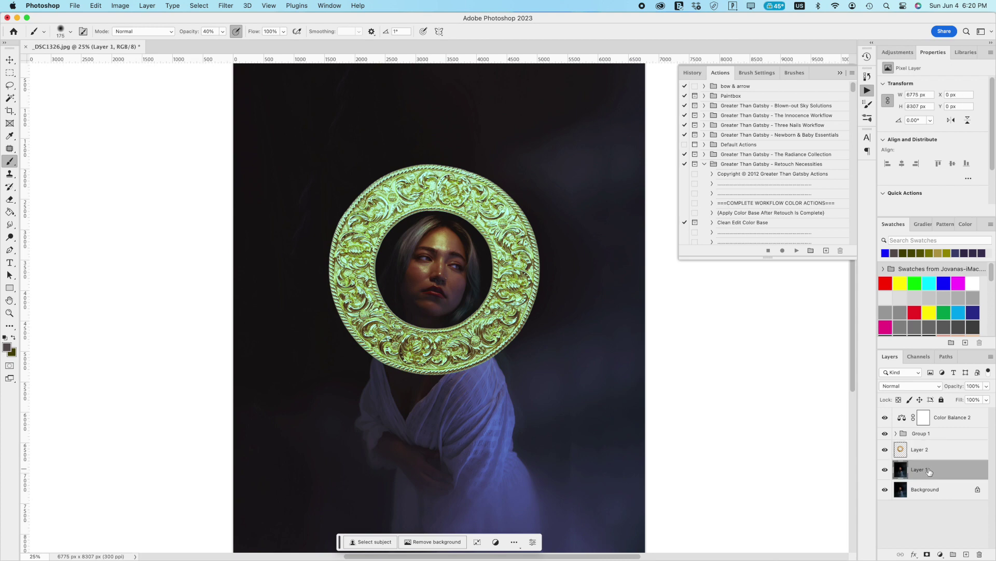
left_click(375, 541)
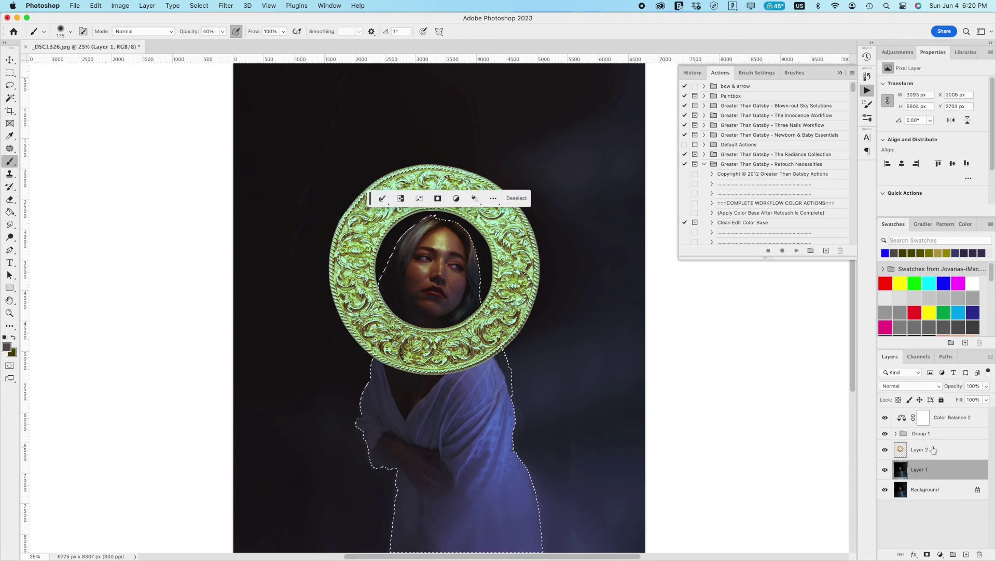
left_click(929, 450)
left_click(440, 197)
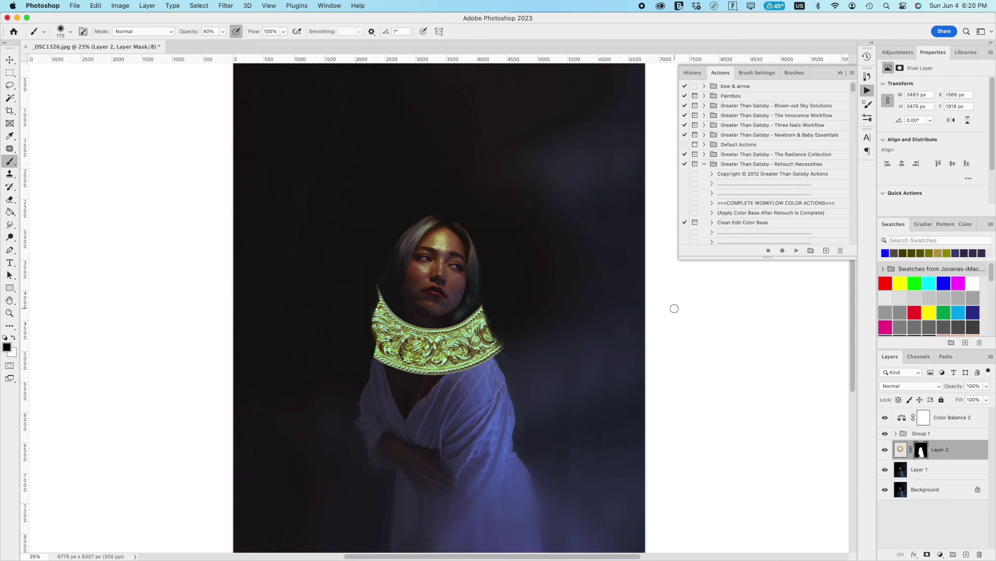
key("super+i")
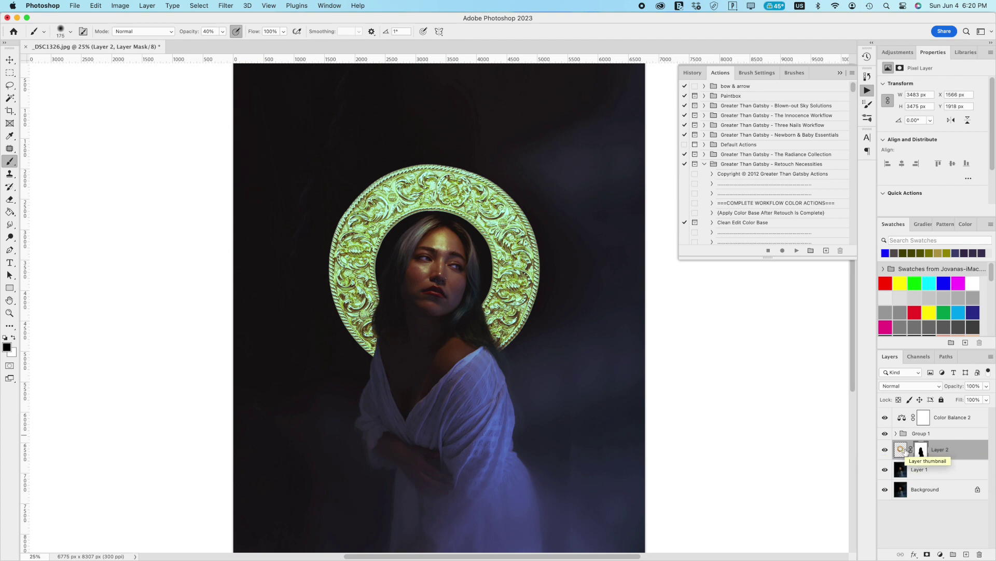
left_click(886, 450)
left_click(886, 449)
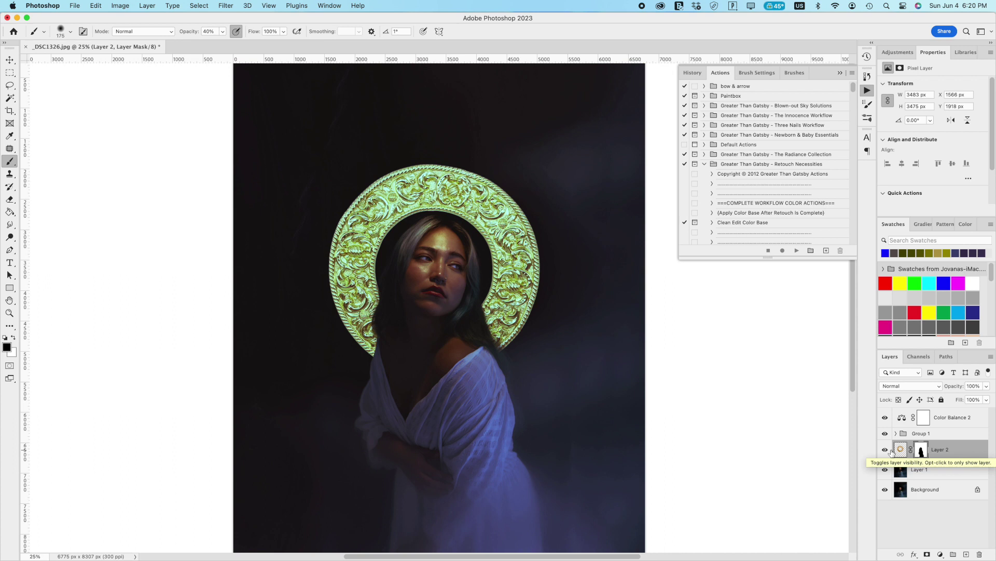
Step: Duplicate the halo layer and apply a Gaussian Blur with a 135.4-pixel radius to the lower copy as a glow
key("super+j")
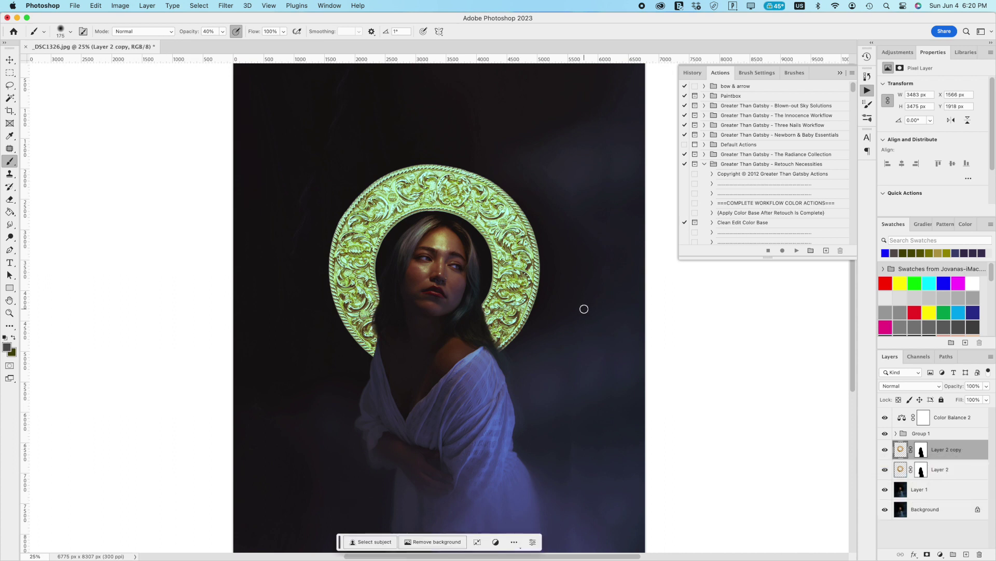
left_click(902, 470)
left_click(226, 5)
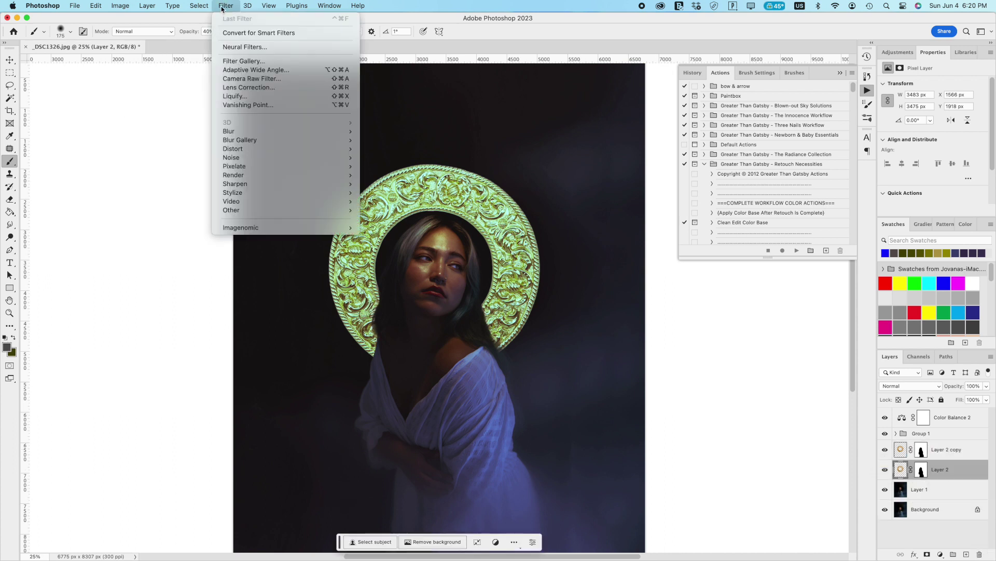
mouse_move(240, 135)
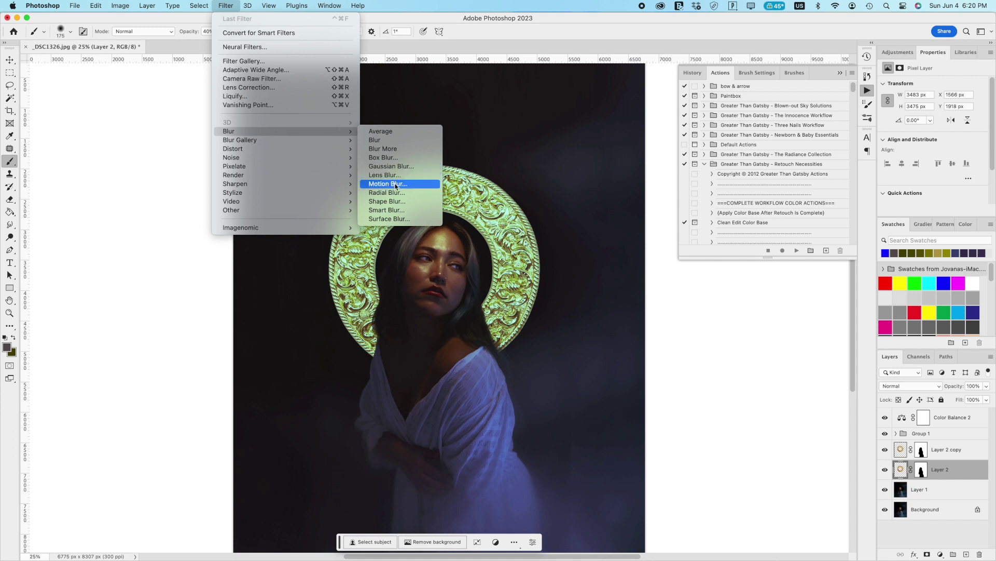
left_click(404, 167)
left_click_drag(500, 393, 535, 388)
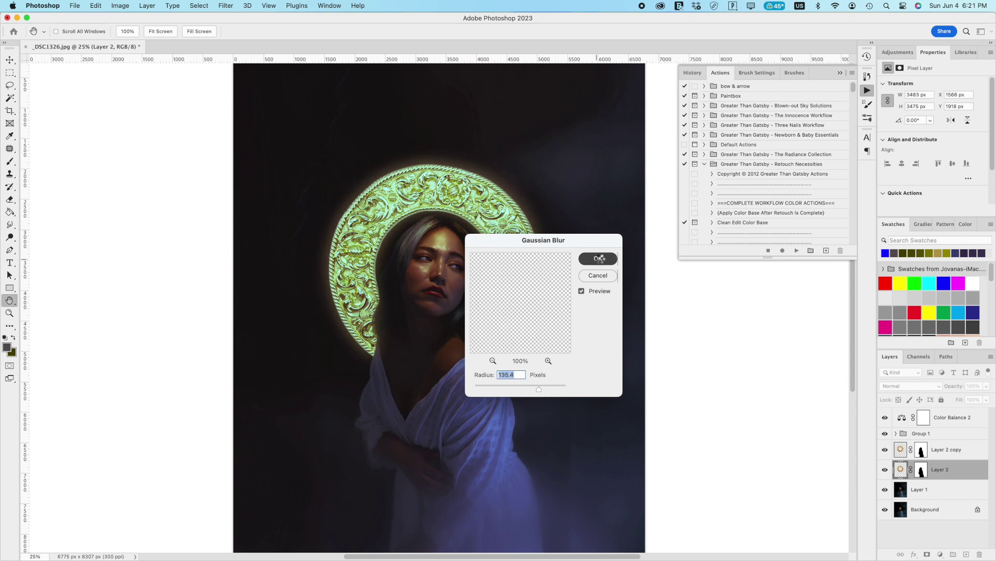
left_click(598, 258)
key("b")
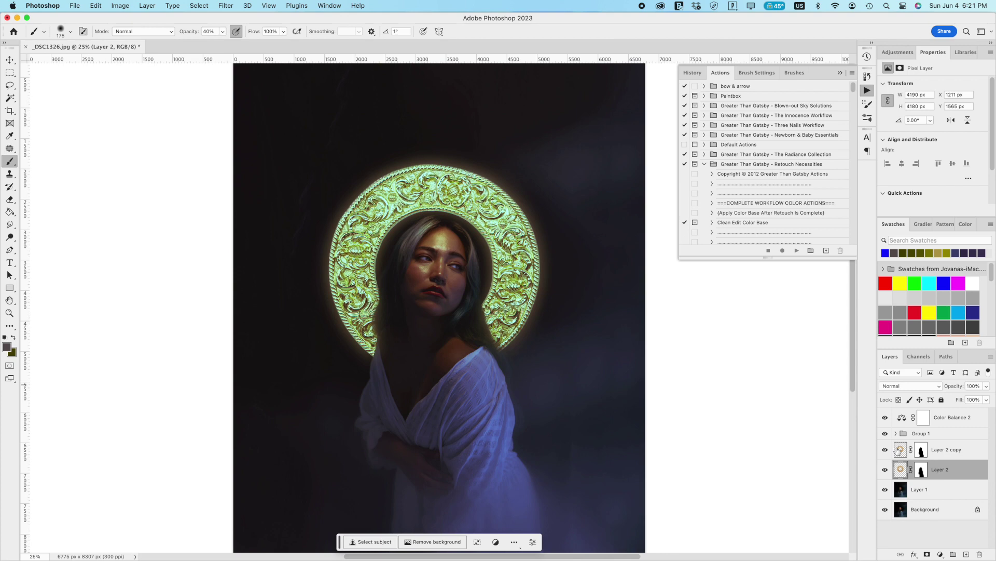
Step: Clip a Curves adjustment to the sharp halo copy and darken it with points at 149/94 and 218/176 plus a shadow point
left_click(898, 449)
left_click(898, 52)
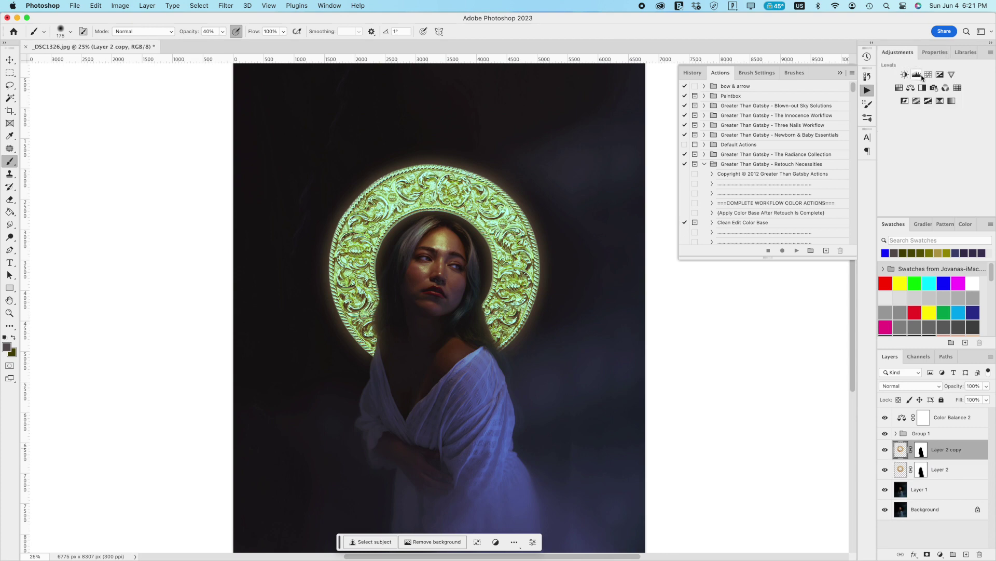
left_click(926, 75)
left_click_drag(944, 144, 949, 155)
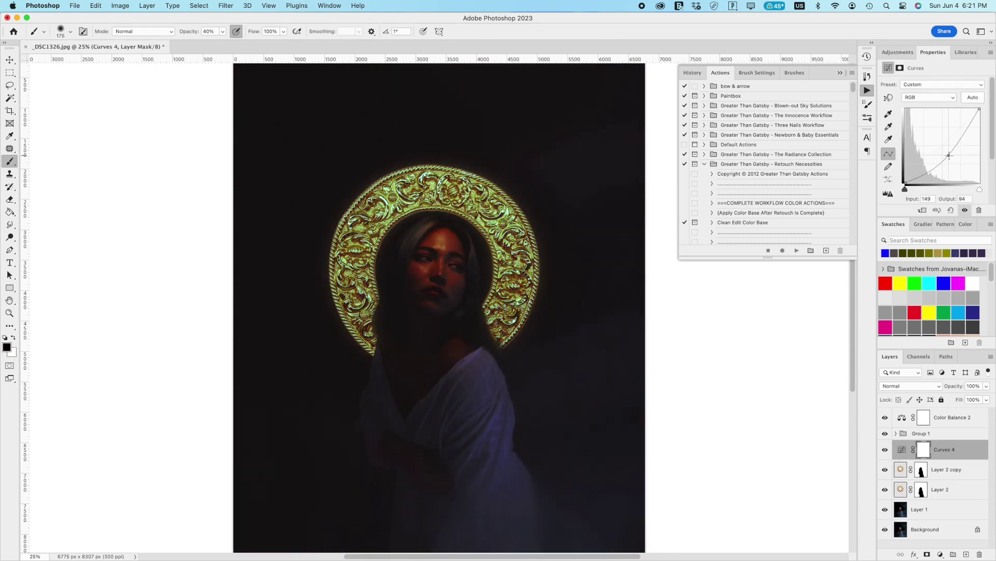
left_click(954, 456, "alt")
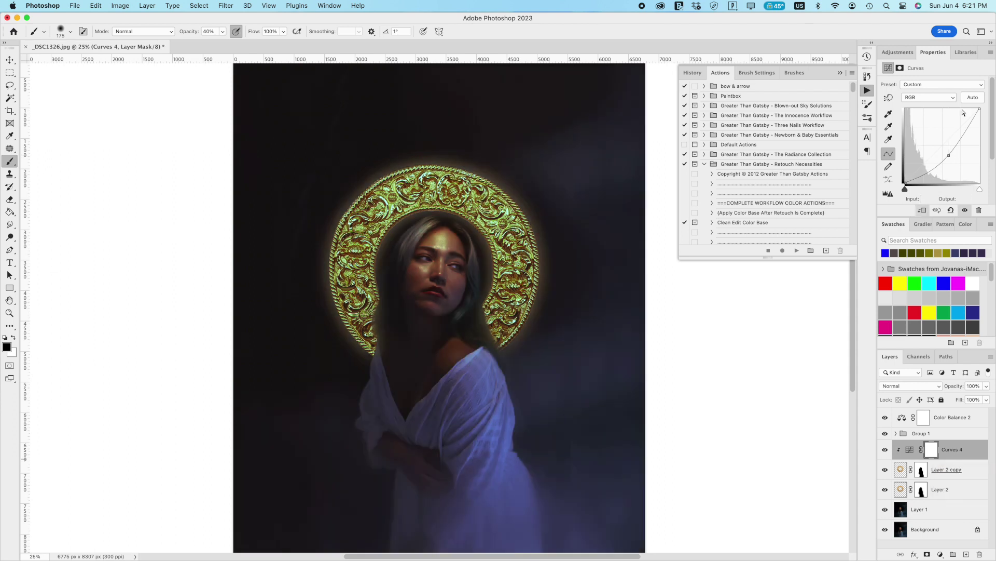
left_click_drag(968, 126, 968, 131)
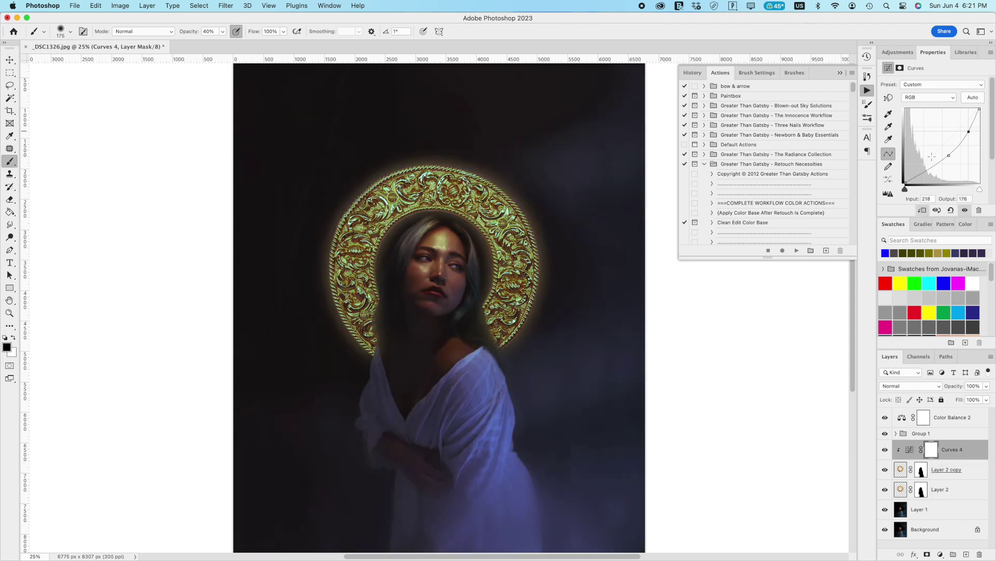
left_click_drag(924, 170, 925, 173)
Step: Duplicate the sharp halo layer and apply Lens Blur to the new copy with blur focal distance 0 and radius 4
left_click(901, 470)
key("super+j")
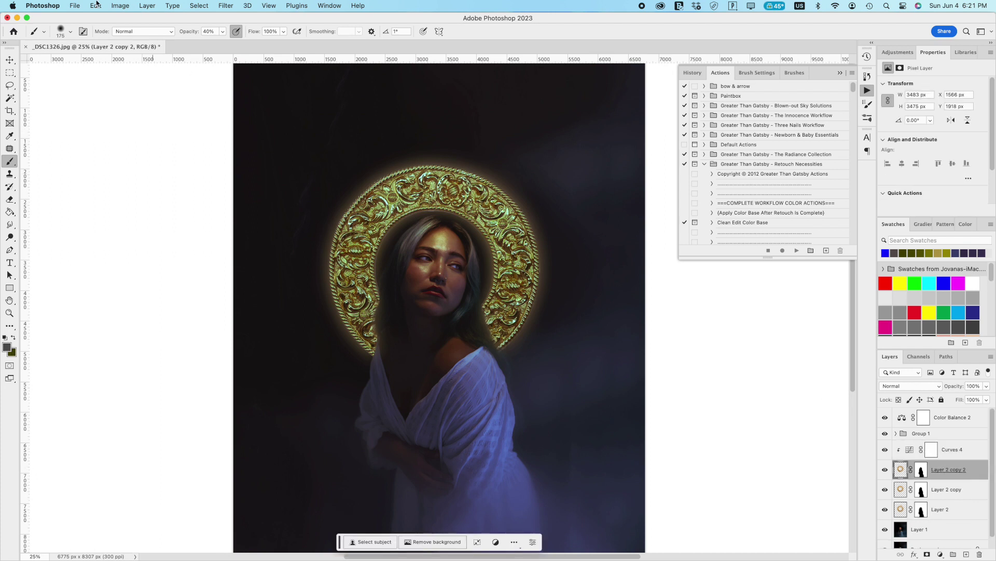
left_click(226, 6)
mouse_move(270, 131)
left_click(407, 167)
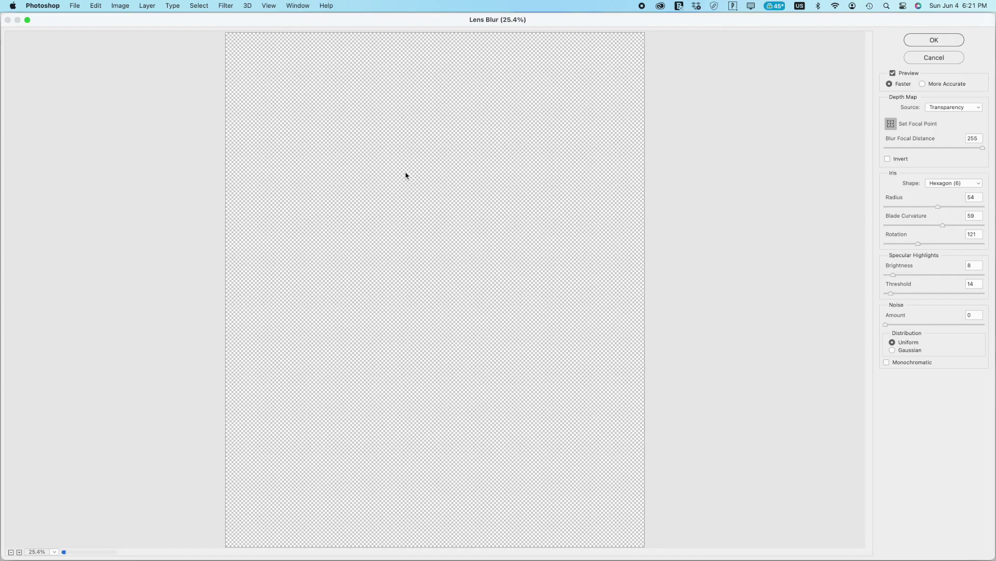
left_click(489, 269)
left_click_drag(916, 205, 890, 206)
left_click(905, 233)
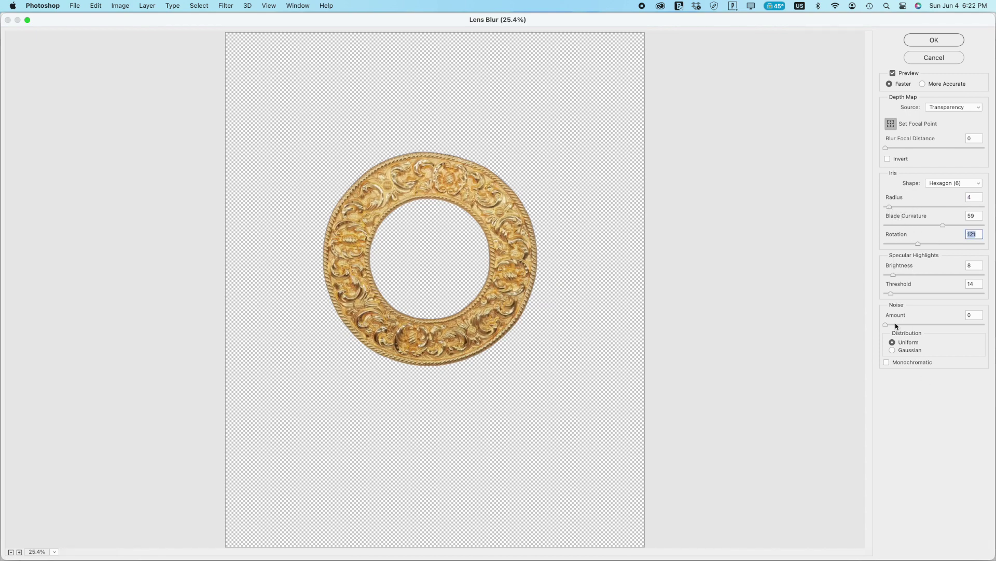
left_click_drag(891, 293, 888, 294)
left_click(934, 40)
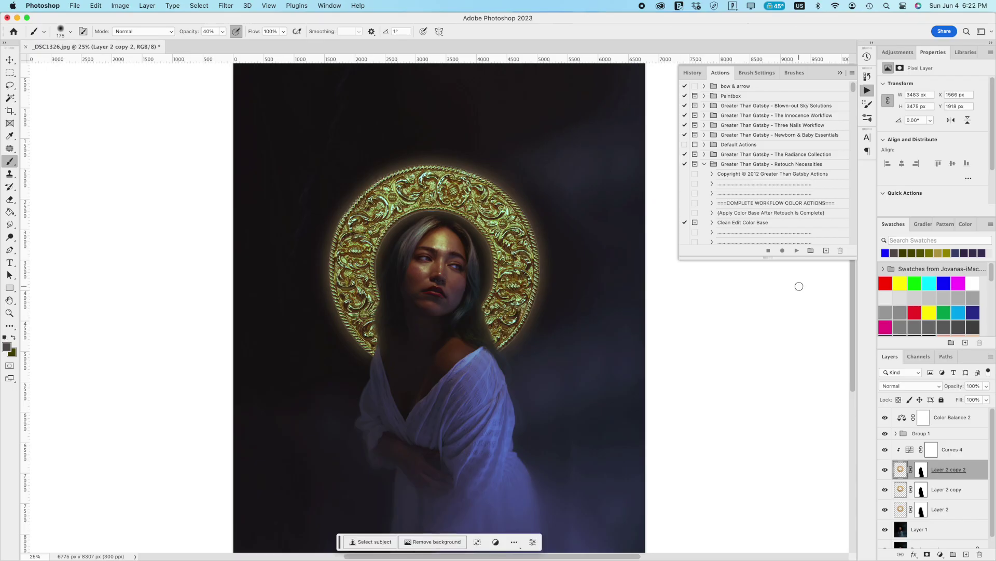
Step: Compare the halo layers by toggling their visibility and leave Layer 2 copy hidden
left_click(884, 469)
left_click(885, 489)
left_click(886, 490)
left_click(886, 511)
left_click(886, 511)
left_click(900, 490)
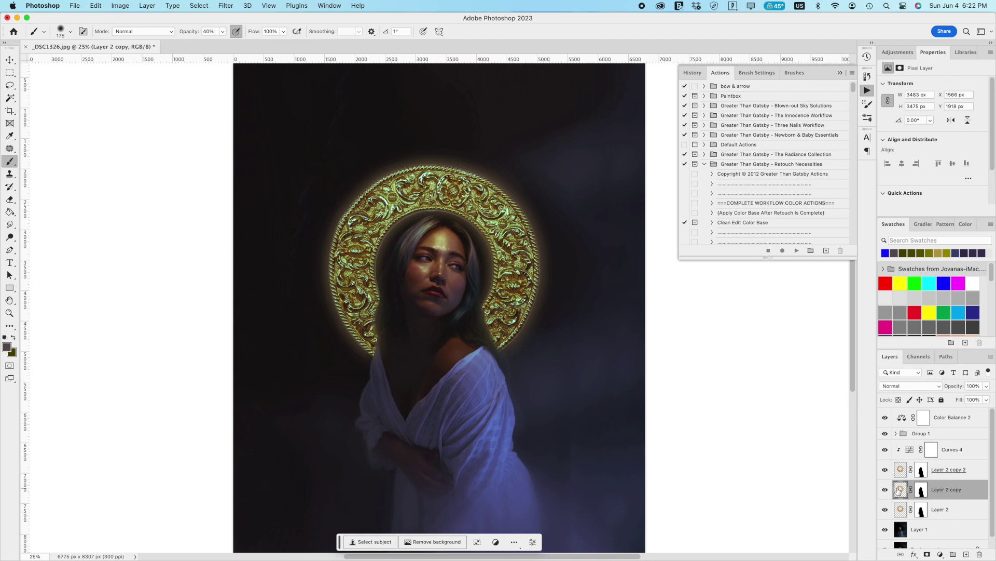
left_click(886, 489)
left_click(885, 491)
left_click(884, 493)
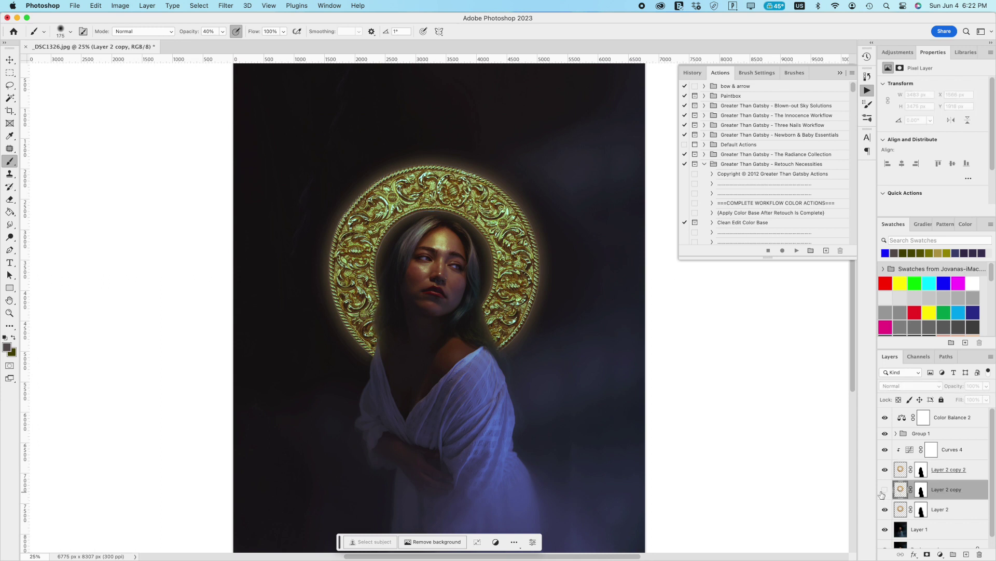
Step: Add a second mask to Layer 2 copy 2, reset the default colors and try a radial gradient over the woman
left_click(914, 472)
left_click(926, 554)
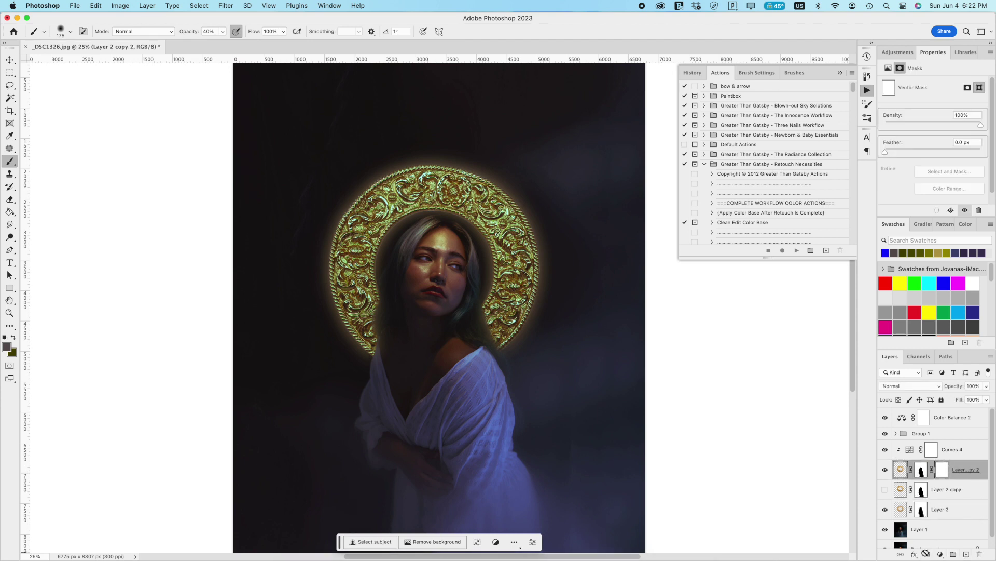
key("g")
key("d")
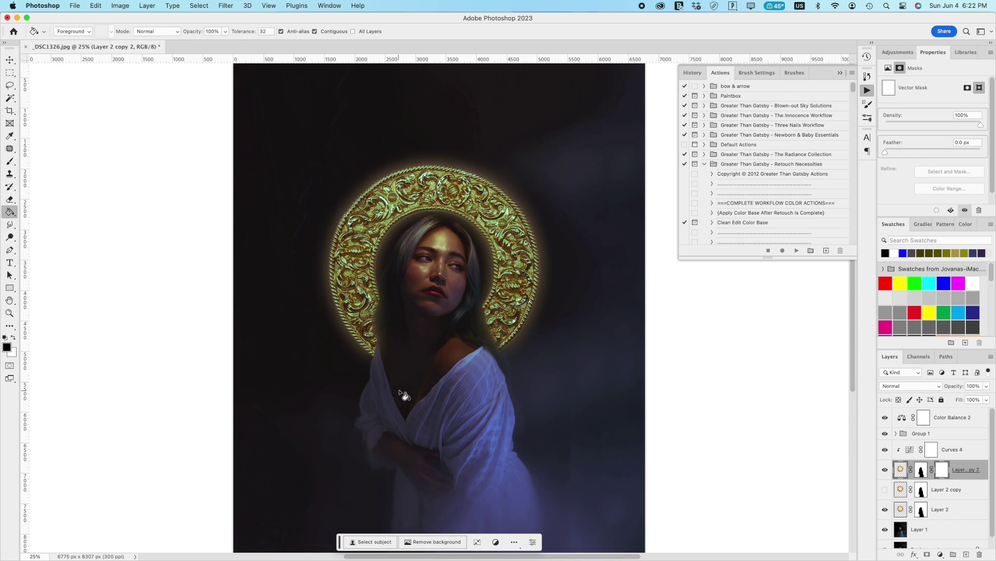
right_click(13, 217)
left_click(47, 210)
mouse_move(423, 364)
left_mouse_down()
mouse_move(422, 285)
mouse_move(427, 305)
left_mouse_up()
key("Escape")
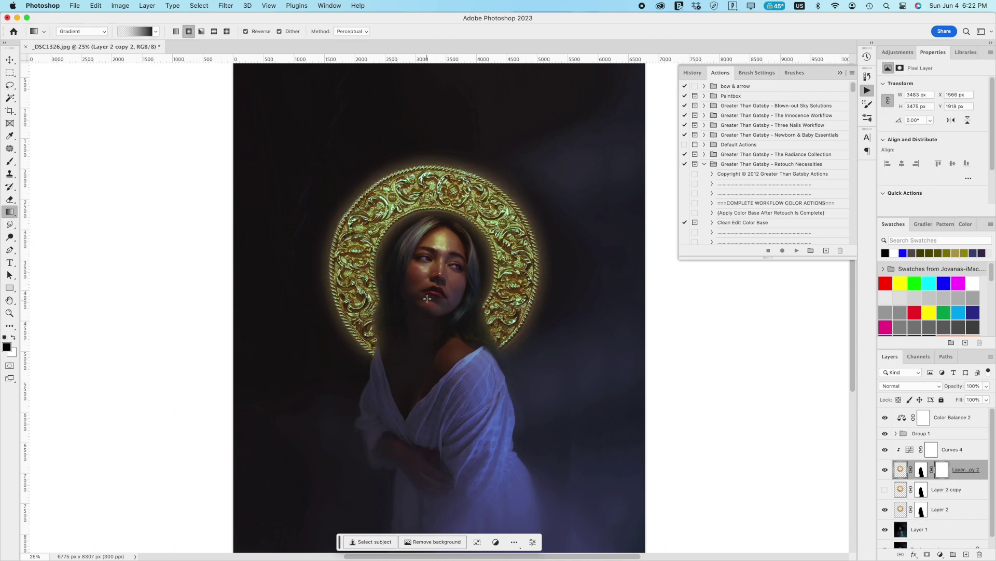
Step: Draw a linear, non-reversed gradient from the woman's chest up to the halo's upper edge to darken the lower part of the halo
left_click(176, 31)
left_click_drag(402, 377, 404, 280)
key("Escape")
left_click(247, 32)
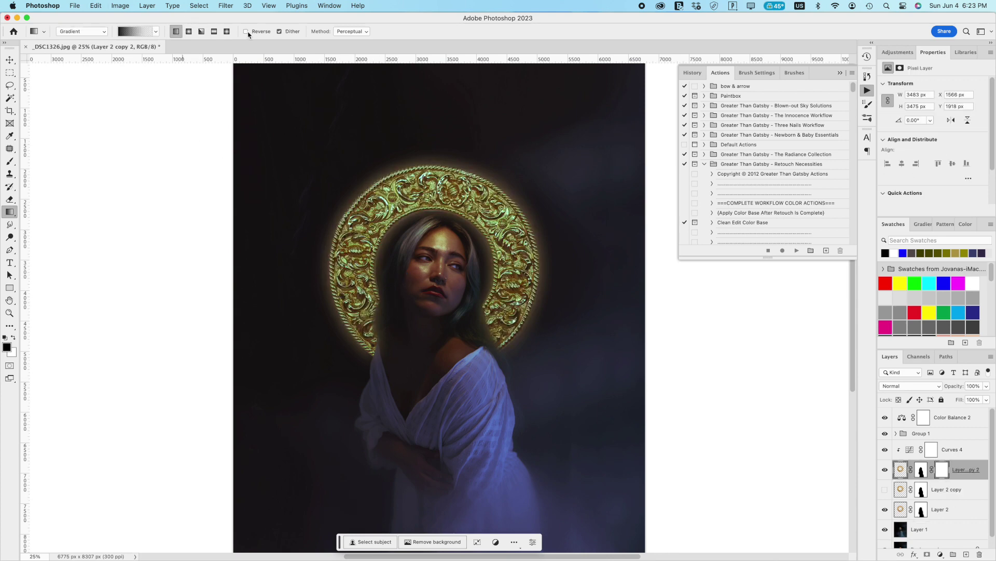
left_click_drag(428, 412, 443, 166)
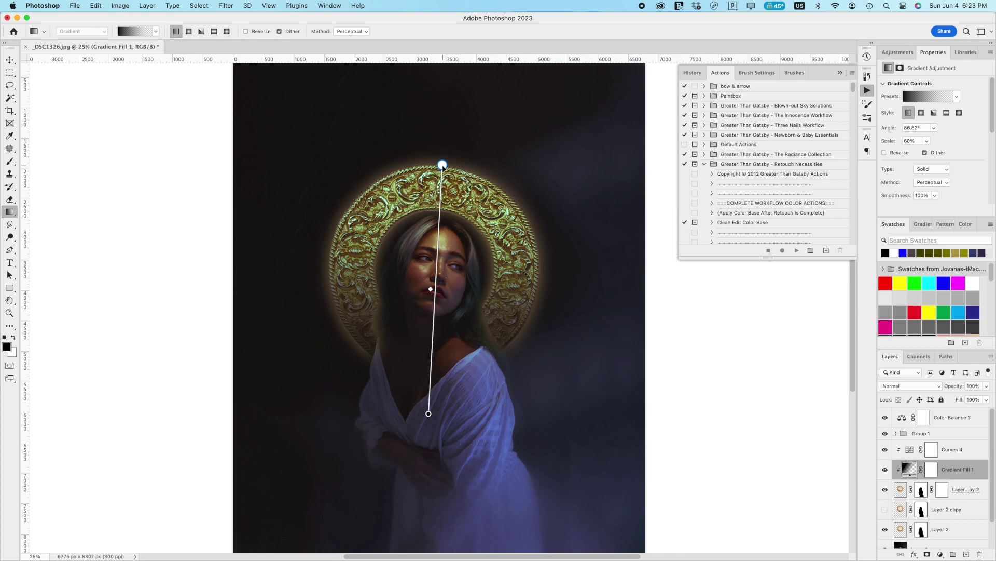
double_click(443, 165)
left_click(882, 138)
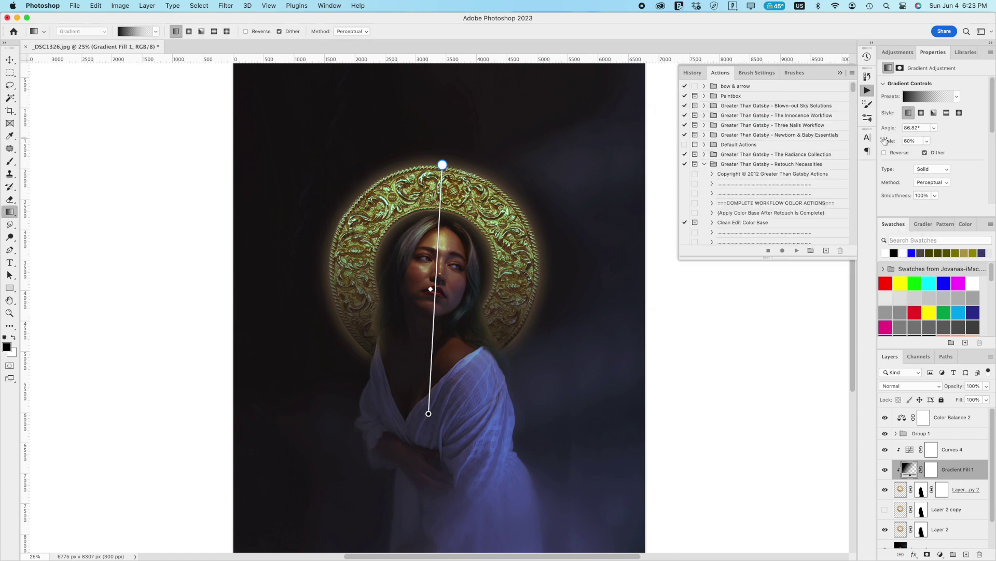
mouse_move(913, 469)
left_mouse_down()
mouse_move(917, 501)
mouse_move(916, 466)
left_mouse_up()
left_click(925, 389)
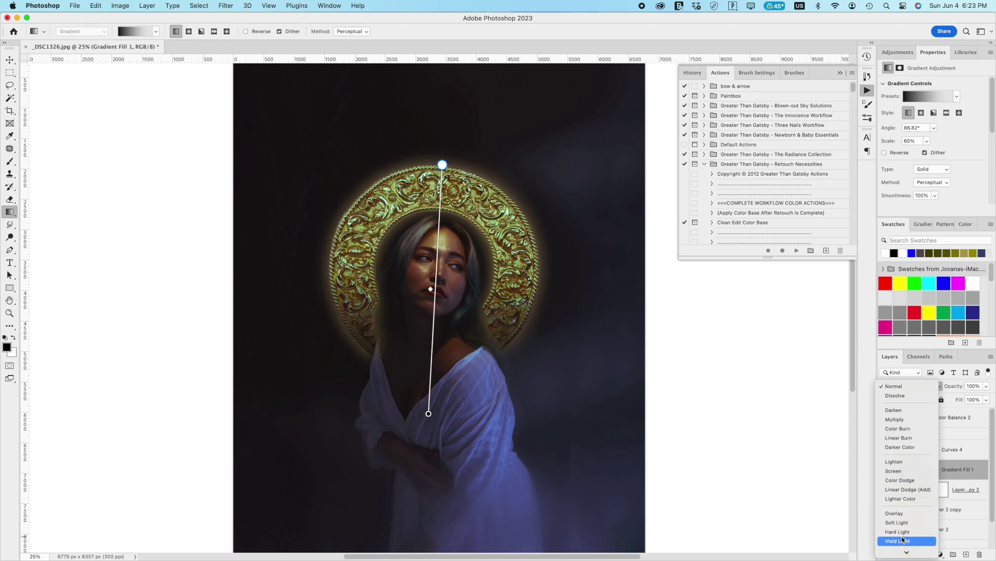
left_click(927, 274)
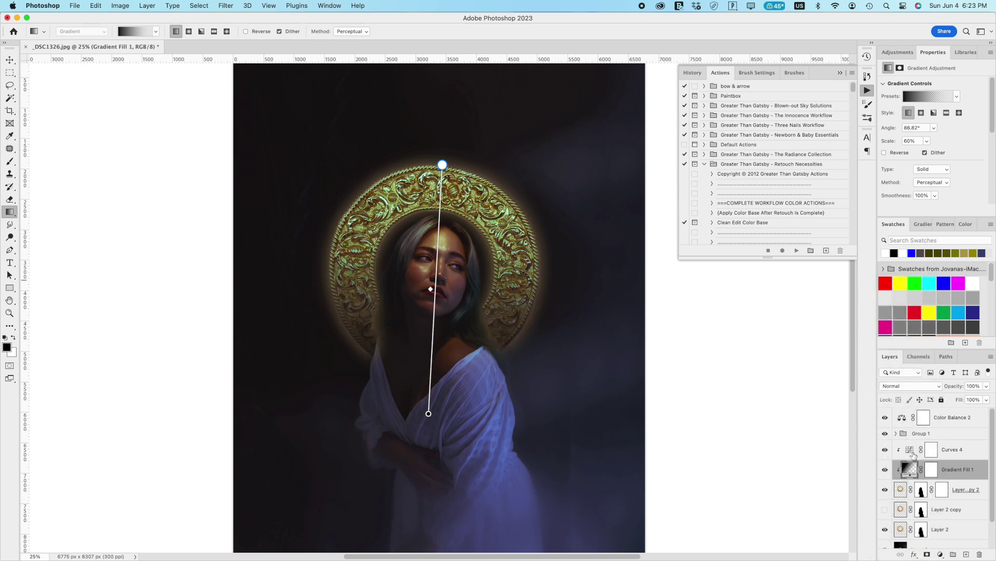
double_click(902, 489)
key("Escape")
key("Return")
left_click(880, 137)
Step: Group the halo layers from Layer 2 copy 2 through Layer 2 and expand the group, keeping the gradient and Curves clipped
left_click(980, 493)
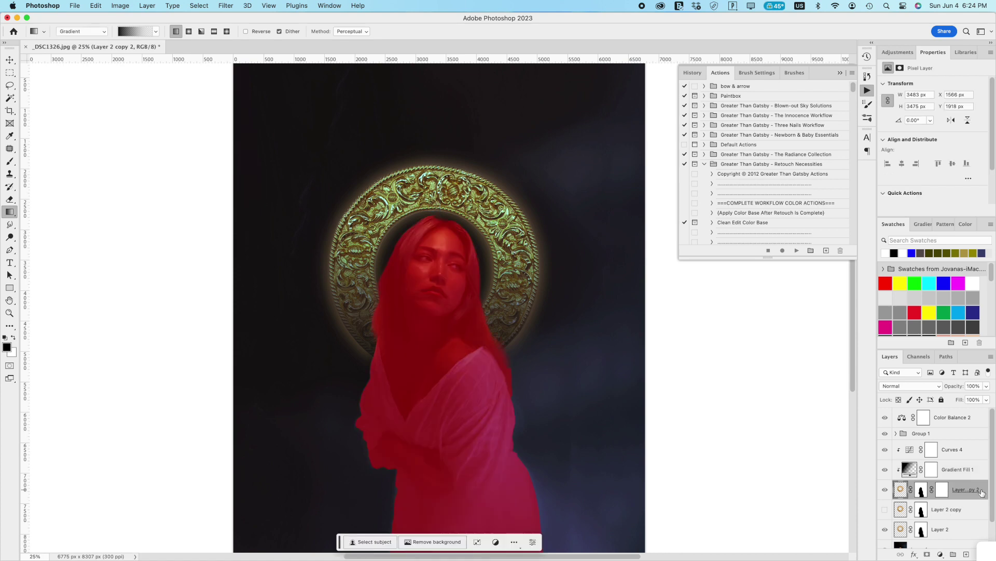
left_click(964, 531, "shift")
key("super+g")
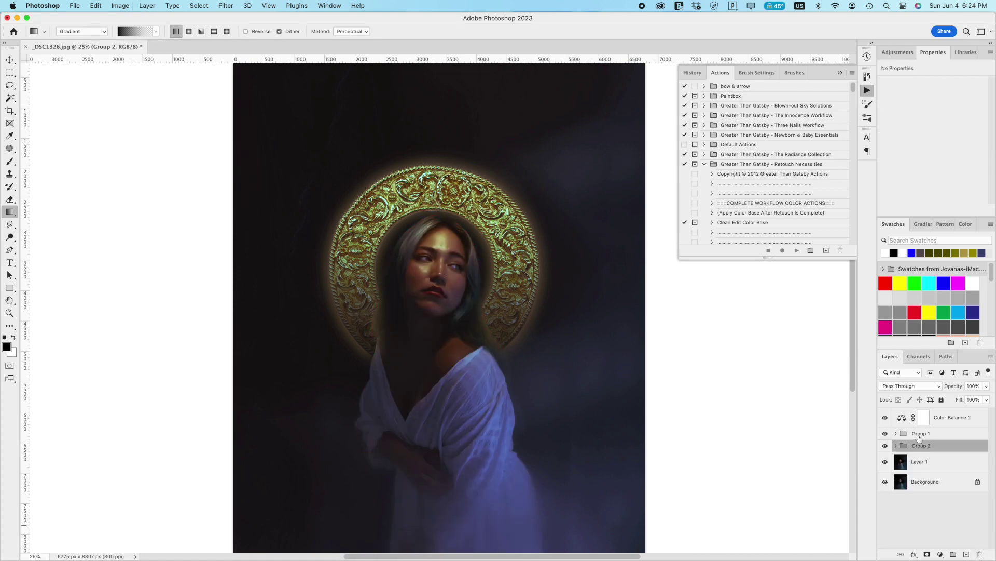
left_click(896, 445)
left_click(902, 478, "alt")
Step: Compare the portrait with the Group 2 halo hidden and shown
left_click(885, 445)
left_click(885, 445)
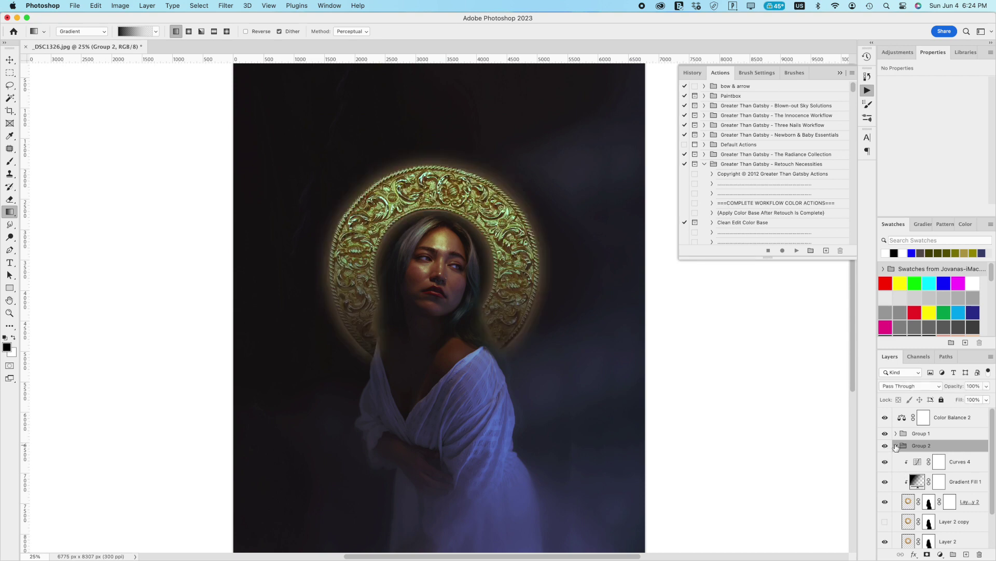
left_click(896, 446)
left_click(896, 445)
scroll(947, 508, "down", 3)
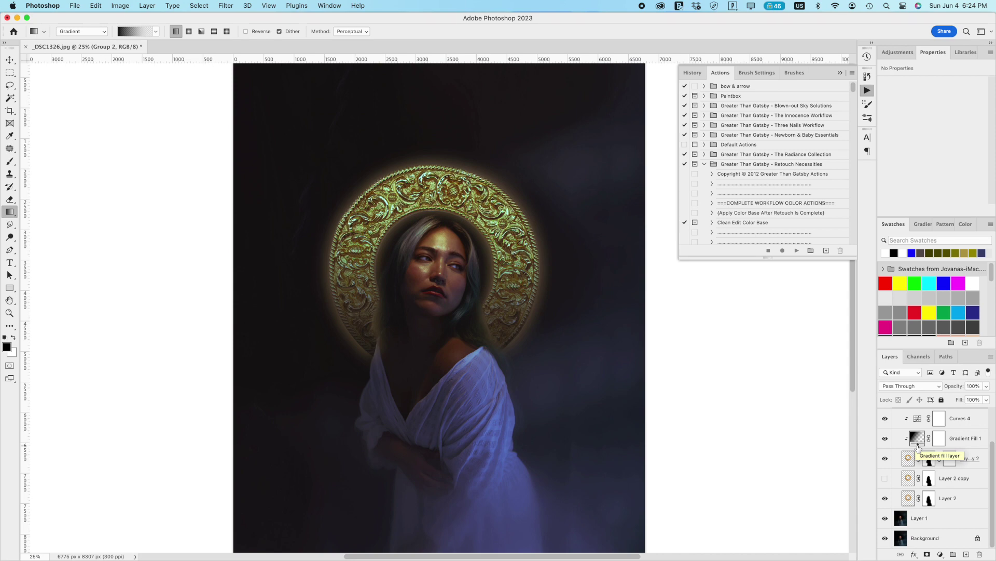
scroll(918, 452, "up", 1)
left_click(904, 489)
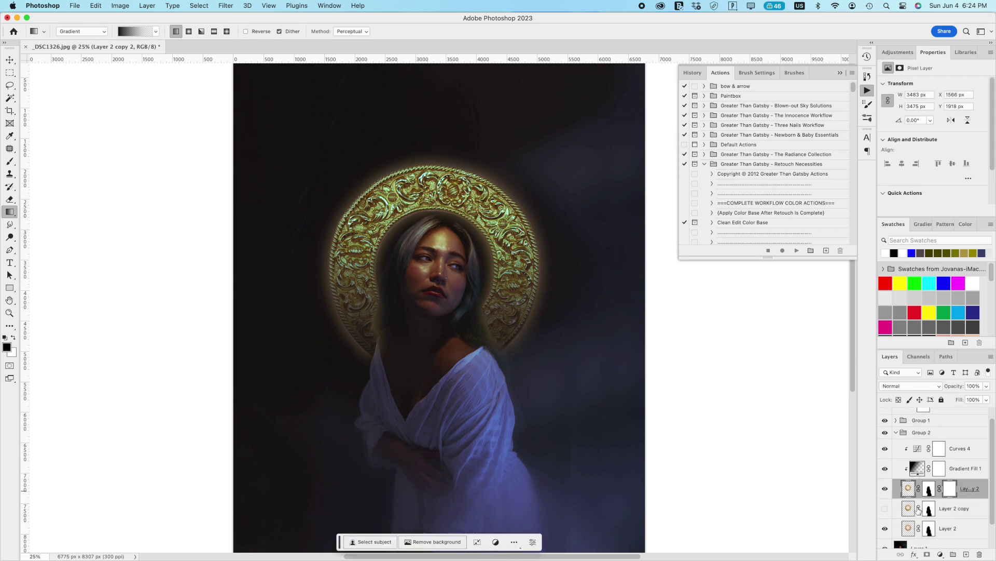
left_click(958, 541, "shift")
key("super+g")
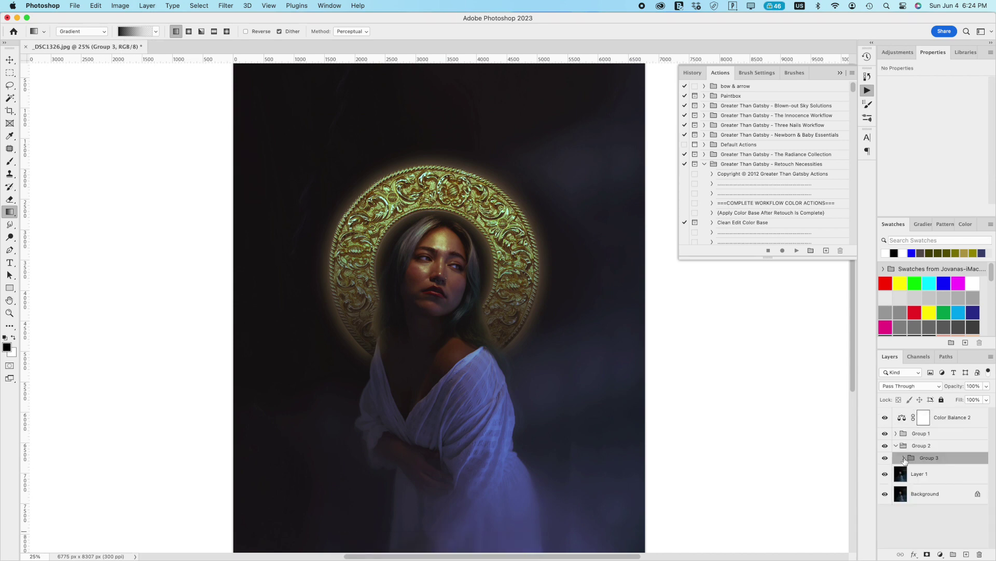
key("super+z")
Step: Review the Gradient Fill 1 and Curves 4 layers, collapse Group 2 and check the image without and with the halo
left_click_drag(905, 480, 904, 470)
left_click(917, 487)
left_click(919, 463)
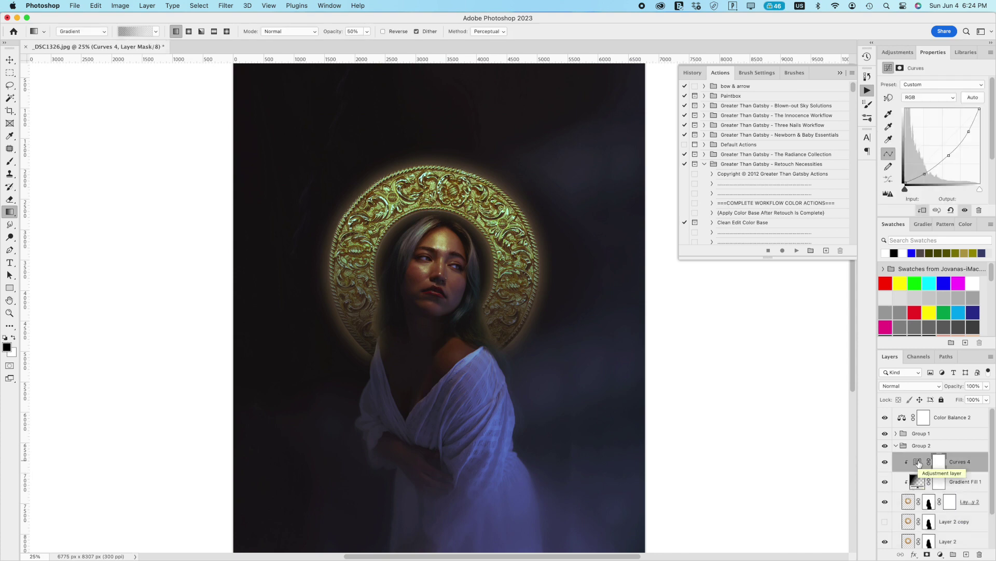
left_click(896, 446)
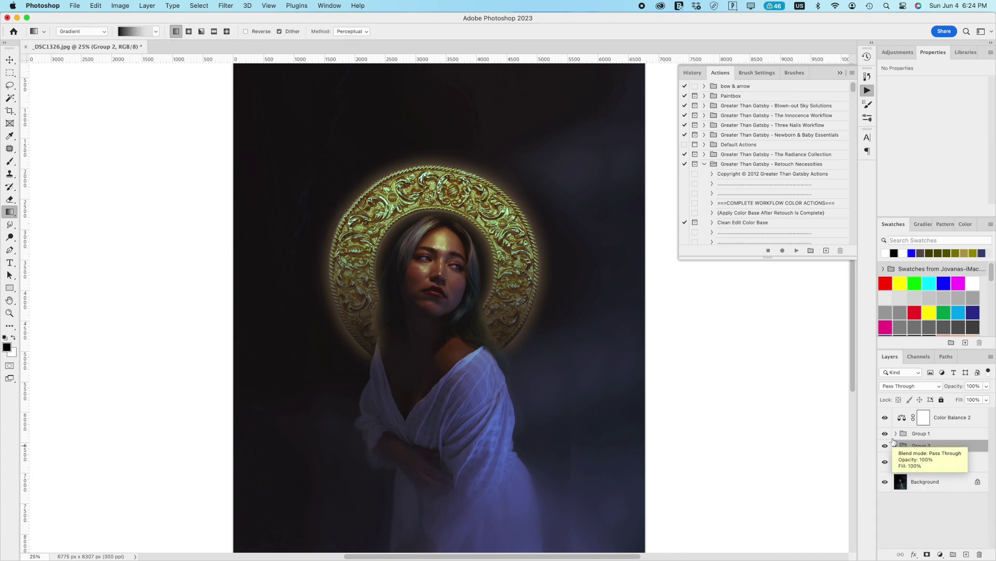
left_click(885, 445)
left_click(885, 445)
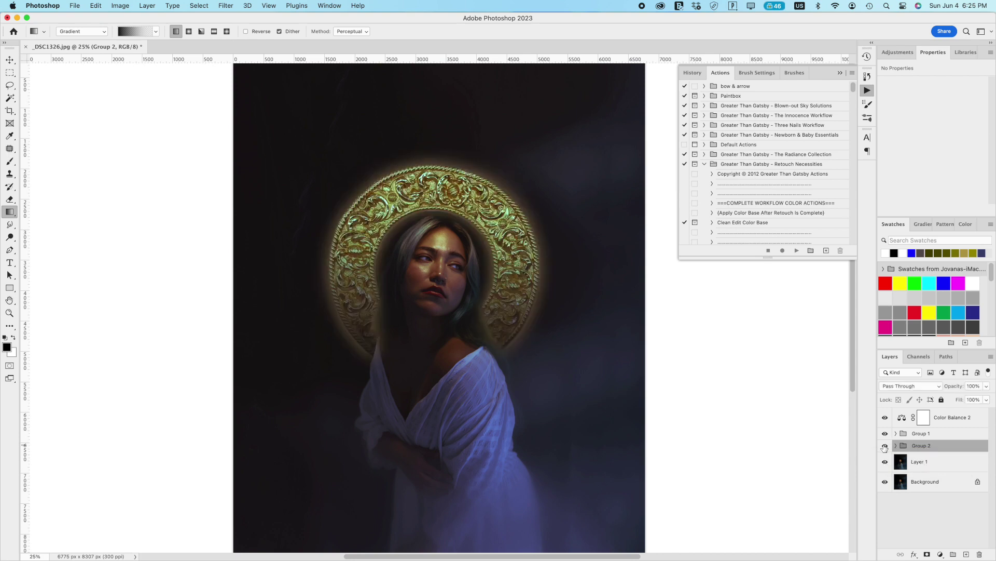
Step: Duplicate Layer 1 and activate the Dodge tool with the Highlights range and 10% exposure
left_click(925, 469)
left_click_drag(967, 555, 966, 555)
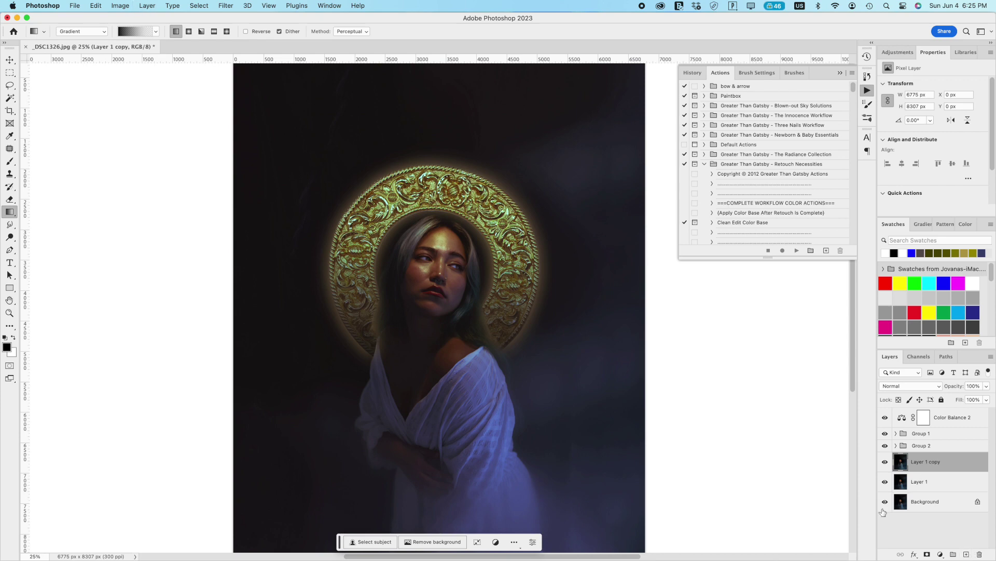
key("super+equal")
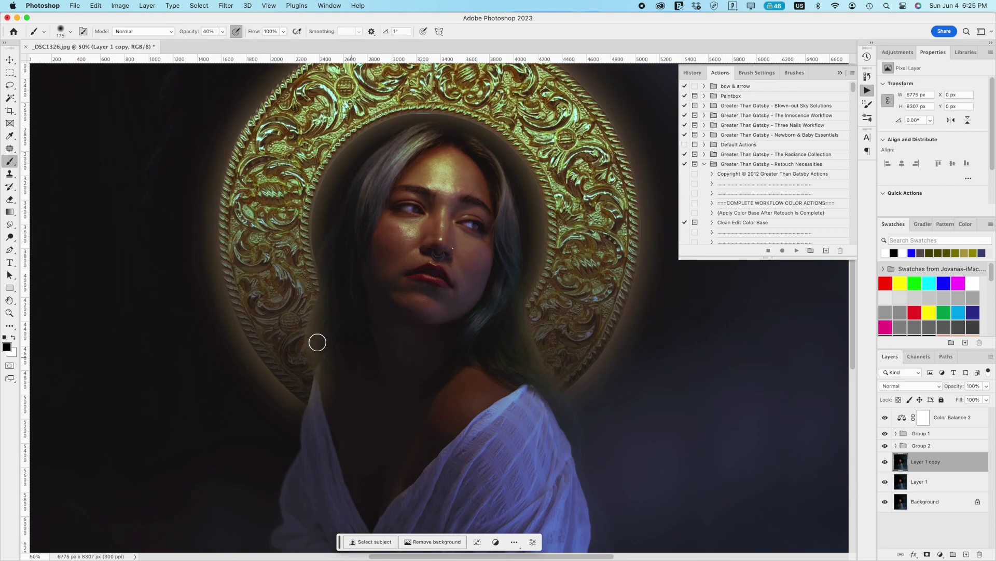
left_click(9, 314)
left_click(11, 229)
left_click(10, 237)
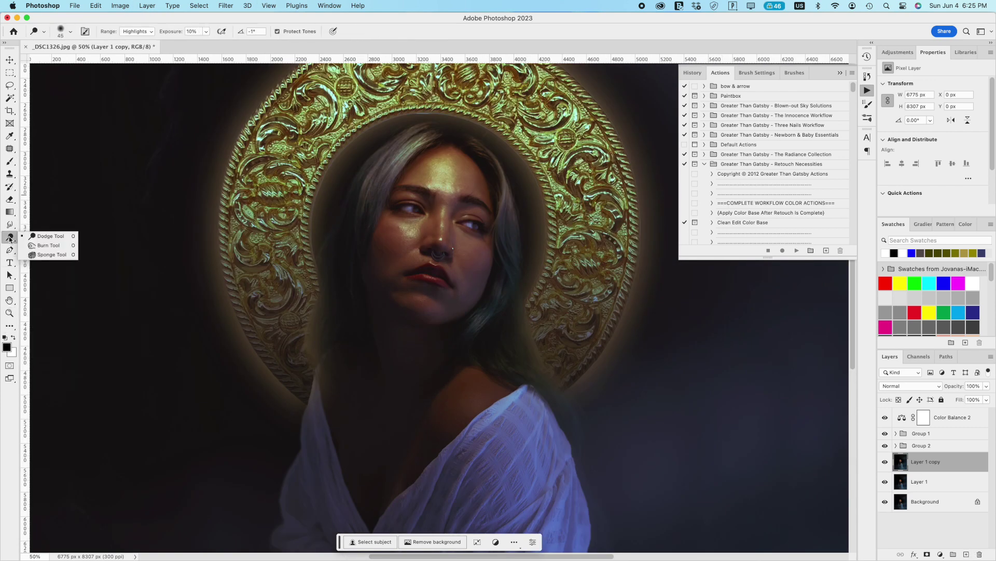
left_click(27, 236)
Step: Enlarge the brush to 175 px and dodge the highlights along the dress edge beside the bare shoulder
key("bracketright")
key("bracketright")
key("bracketright")
key("bracketright")
key("bracketright")
key("bracketright")
key("bracketright")
key("bracketright")
key("bracketright")
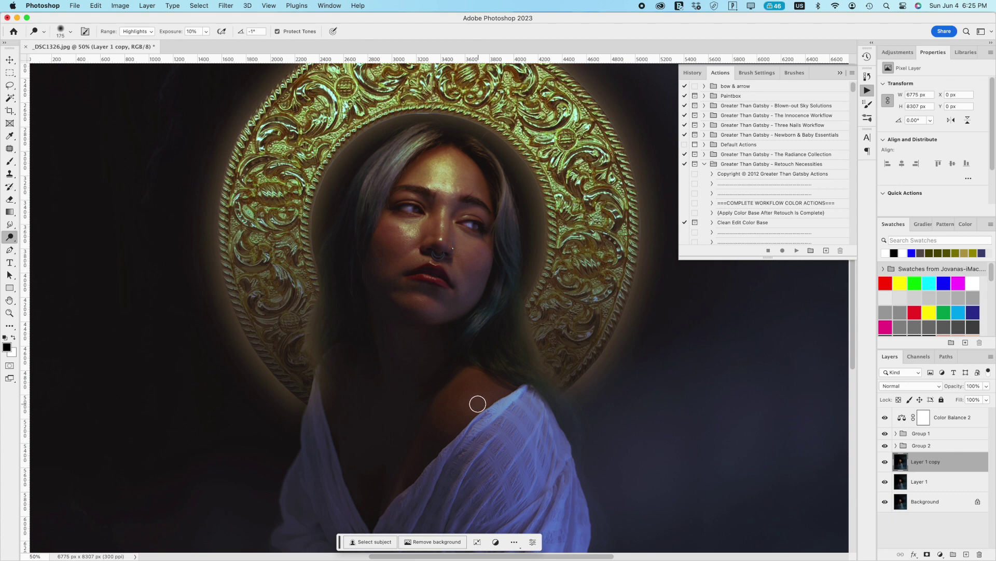
mouse_move(448, 429)
left_mouse_down()
mouse_move(438, 446)
mouse_move(499, 396)
mouse_move(566, 436)
mouse_move(573, 416)
mouse_move(525, 422)
mouse_move(489, 398)
mouse_move(462, 406)
mouse_move(450, 431)
mouse_move(447, 401)
mouse_move(491, 394)
mouse_move(441, 431)
mouse_move(484, 387)
mouse_move(438, 442)
mouse_move(482, 411)
mouse_move(482, 395)
mouse_move(492, 397)
mouse_move(480, 387)
mouse_move(438, 434)
left_mouse_up()
Step: Brighten the bare shoulder by dodging the Midtones with a 500 px brush at 10% exposure
key("bracketleft")
key("bracketleft")
key("bracketleft")
key("bracketleft")
key("bracketleft")
left_click(135, 31)
left_click(136, 22)
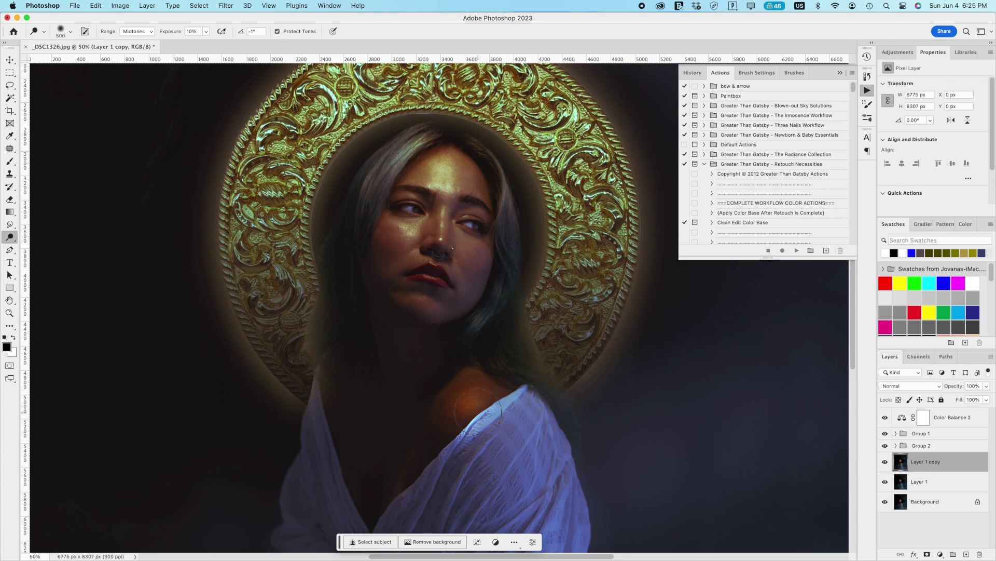
mouse_move(478, 412)
left_mouse_down()
mouse_move(483, 369)
mouse_move(440, 421)
mouse_move(495, 385)
mouse_move(459, 406)
left_mouse_up()
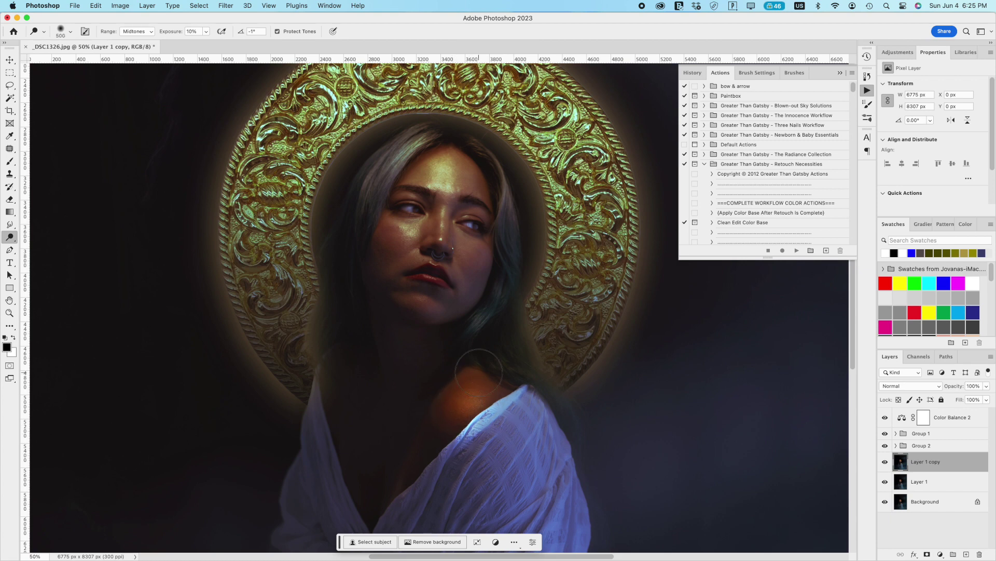
Step: Try to dodge the shoulder's Highlights with a 150 px brush and undo the strokes
scroll(518, 297, "down", 5)
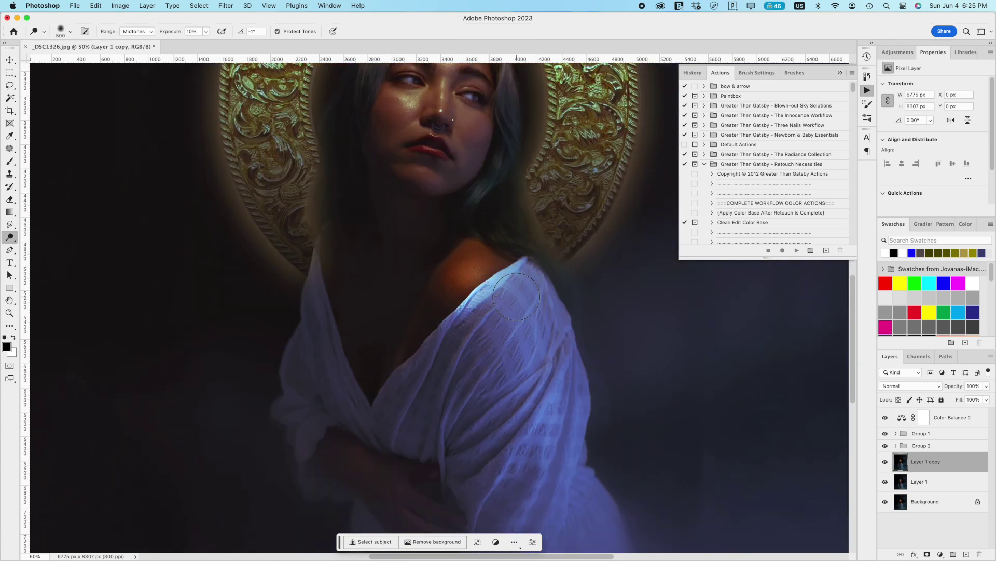
key("bracketleft")
key("bracketleft")
key("bracketleft")
key("bracketleft")
key("bracketleft")
key("bracketleft")
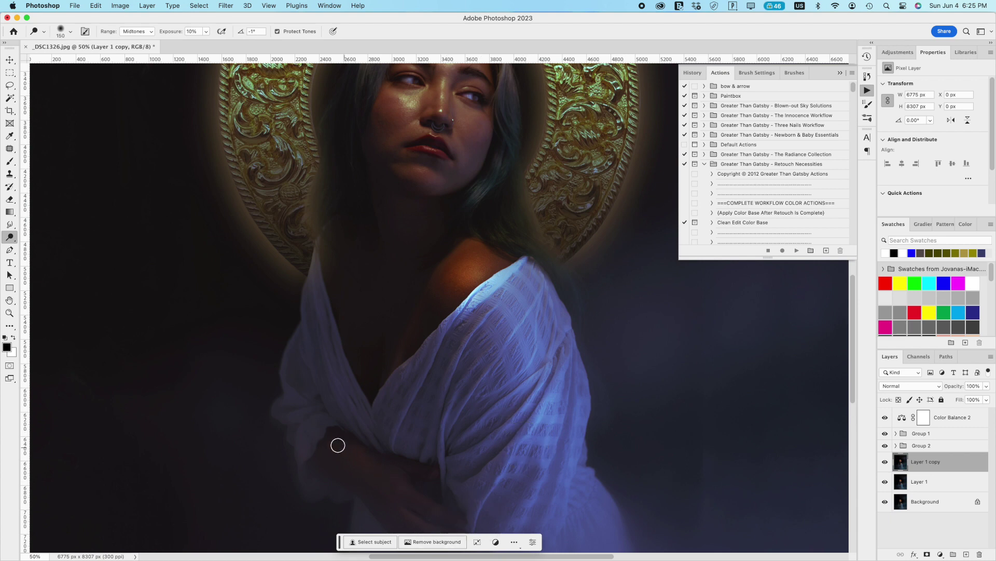
left_click(137, 32)
left_click(136, 22)
left_click(137, 32)
left_click(137, 51)
key("Return")
mouse_move(465, 282)
left_mouse_down()
mouse_move(473, 261)
mouse_move(445, 290)
mouse_move(482, 262)
mouse_move(462, 270)
left_mouse_up()
key("super+z")
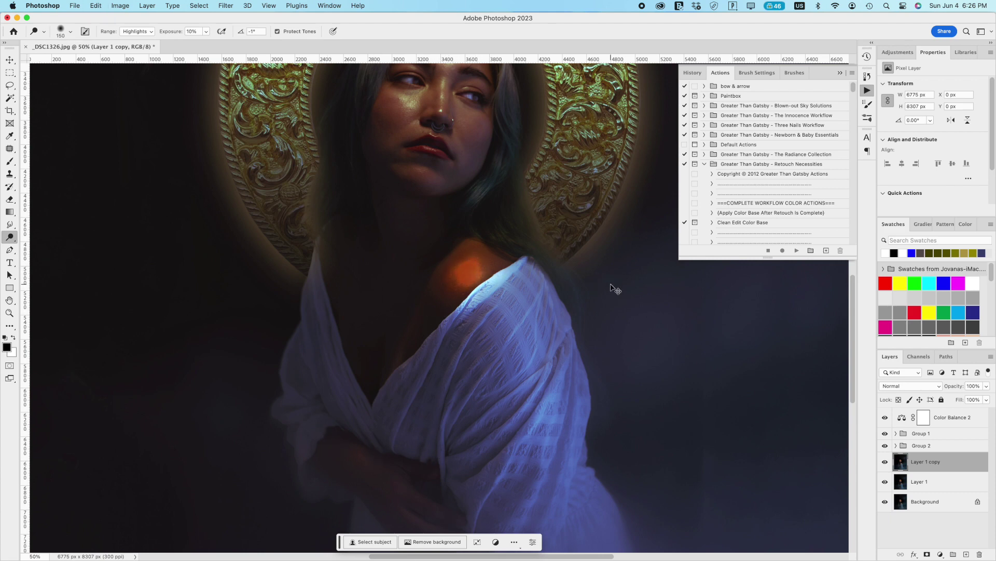
key("super+z")
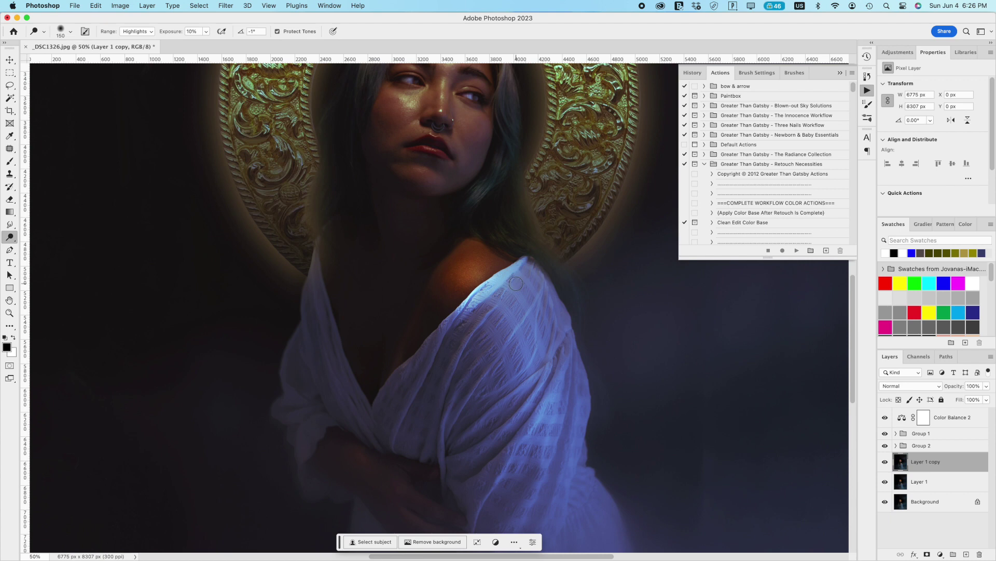
Step: Add a layer mask to Layer 1 copy and paint it black at 40% brush opacity to soften the dodging on the dress
left_click(927, 554)
key("bracketright")
key("bracketright")
key("bracketright")
key("bracketright")
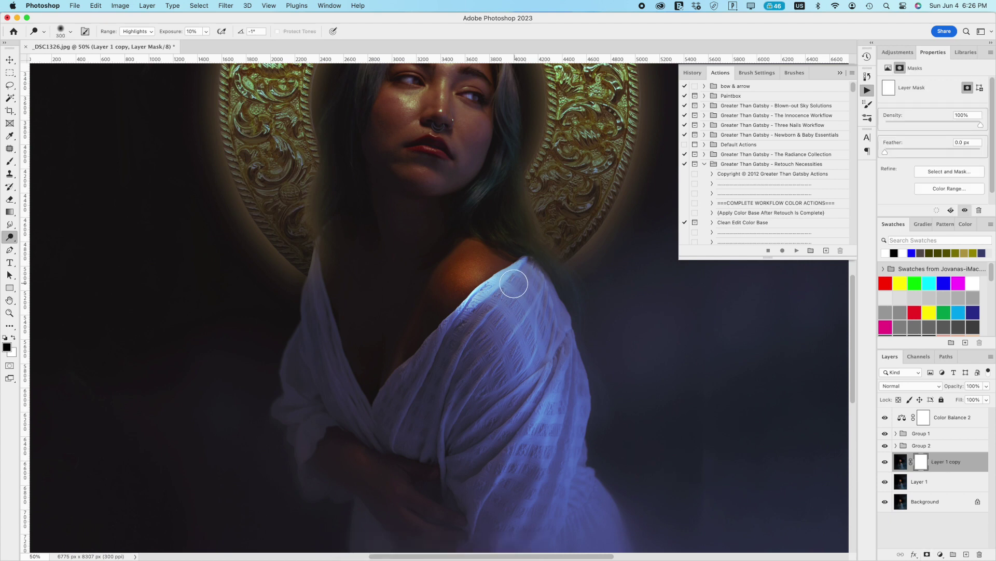
key("x")
key("x")
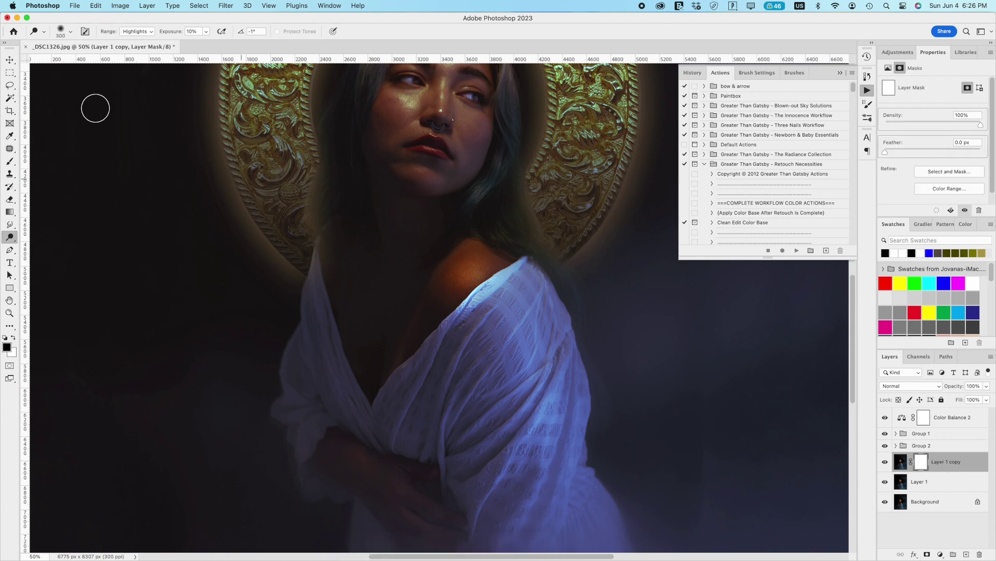
key("b")
mouse_move(470, 306)
left_mouse_down()
mouse_move(519, 275)
mouse_move(461, 318)
mouse_move(503, 283)
left_mouse_up()
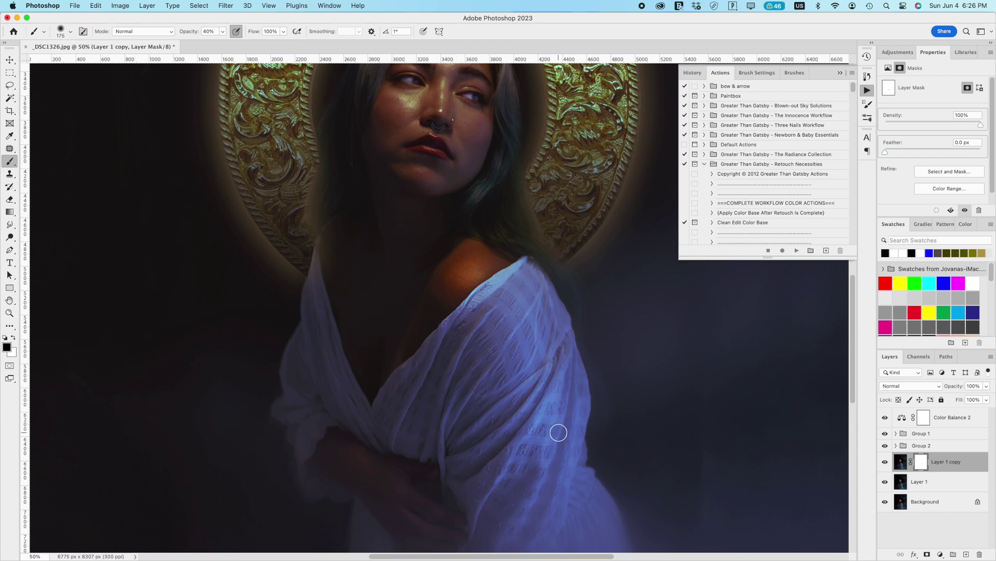
left_click_drag(527, 507, 520, 275)
key("bracketleft")
key("bracketleft")
key("bracketleft")
key("bracketleft")
key("x")
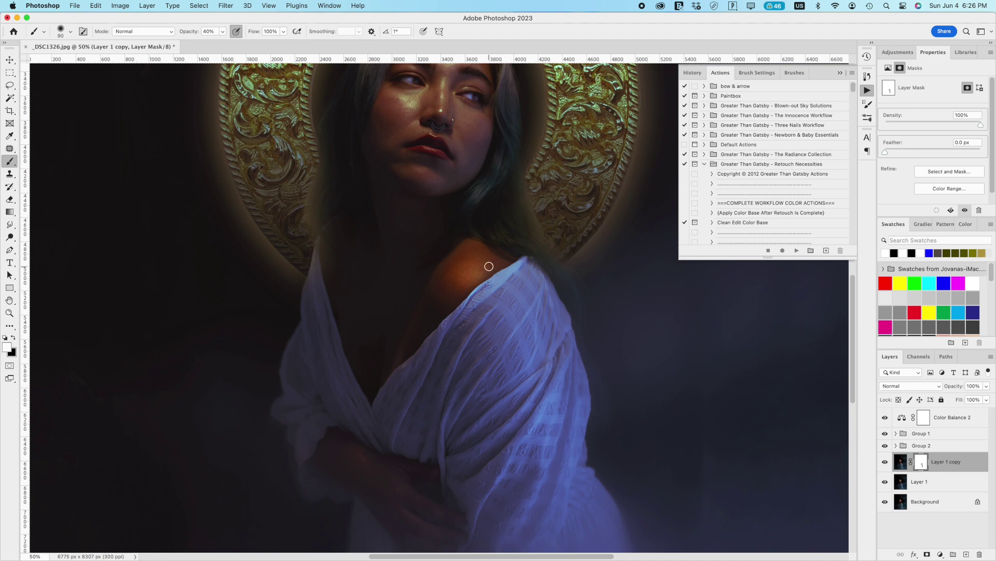
Step: Compare the image with Layer 1 copy hidden and shown
left_click(885, 461)
left_click(885, 461)
left_click(886, 461)
left_click(885, 461)
Step: Add a new layer above Layer 1 copy and paint the shoulder in brush mode Color with a tone sampled from the face
left_click(966, 554)
key("x")
left_click(143, 31)
left_click(414, 94, "alt")
left_click(470, 274)
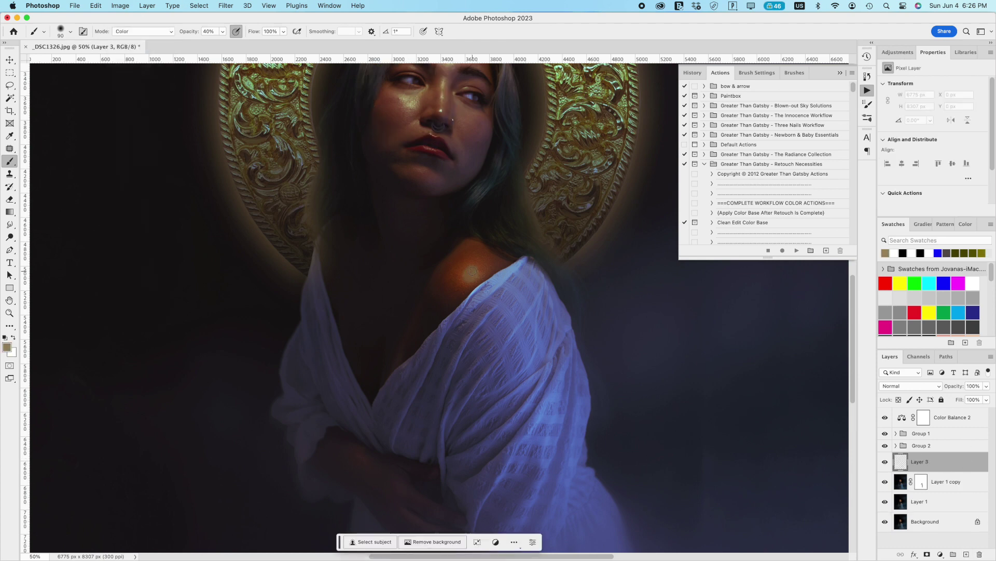
Step: Try the Overlay and Color blend modes on Layer 3
left_click(911, 385)
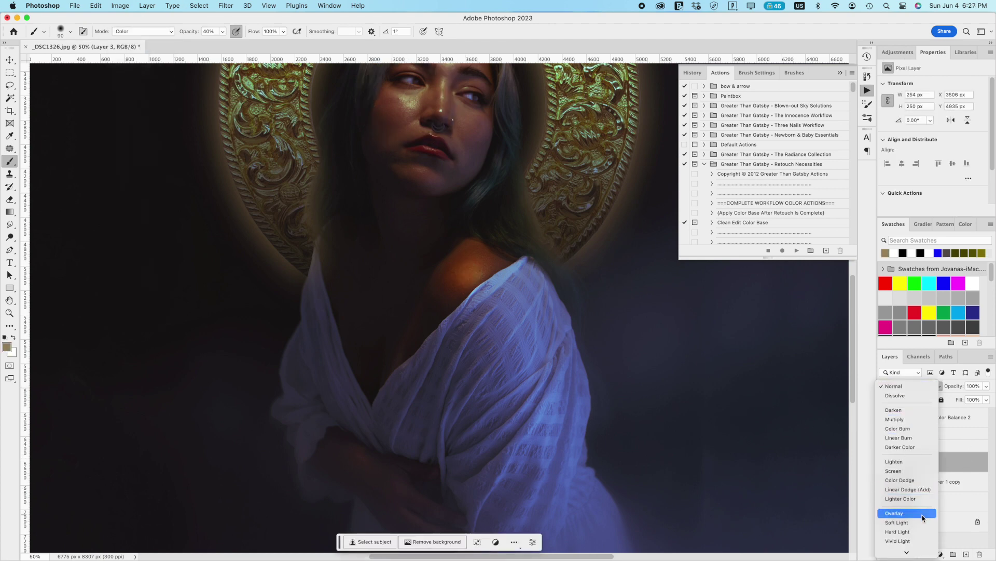
left_click(895, 513)
left_click(904, 389)
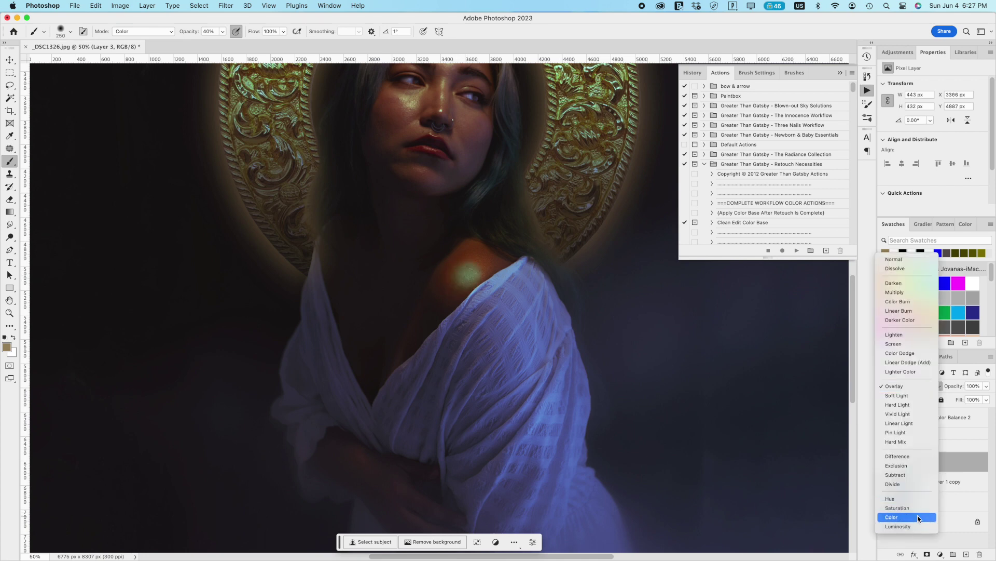
left_click(918, 518)
left_click(911, 387)
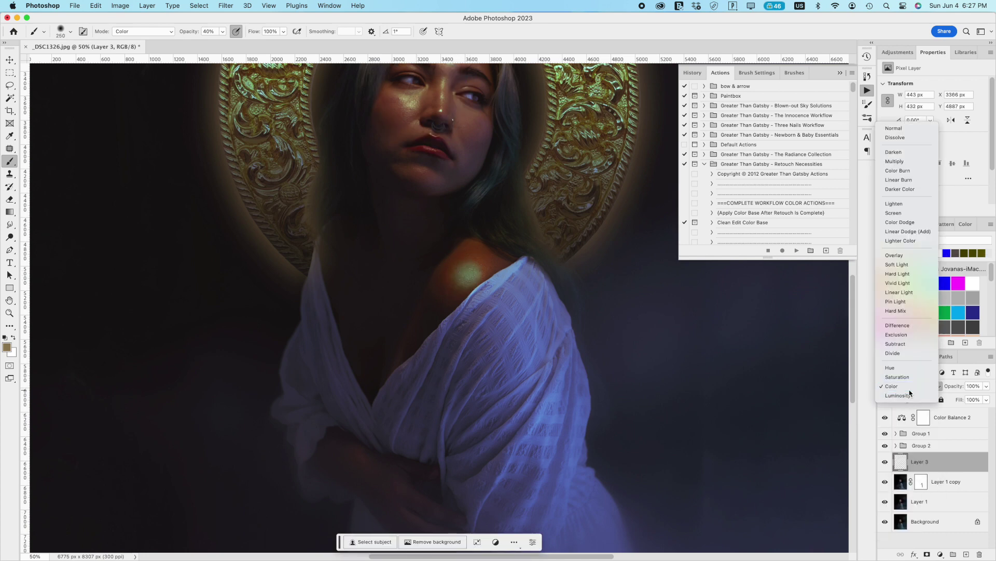
left_click(910, 388)
Step: Duplicate Layer 3, try the copy in Overlay mode, and delete the copy
key("super+j")
left_click(911, 387)
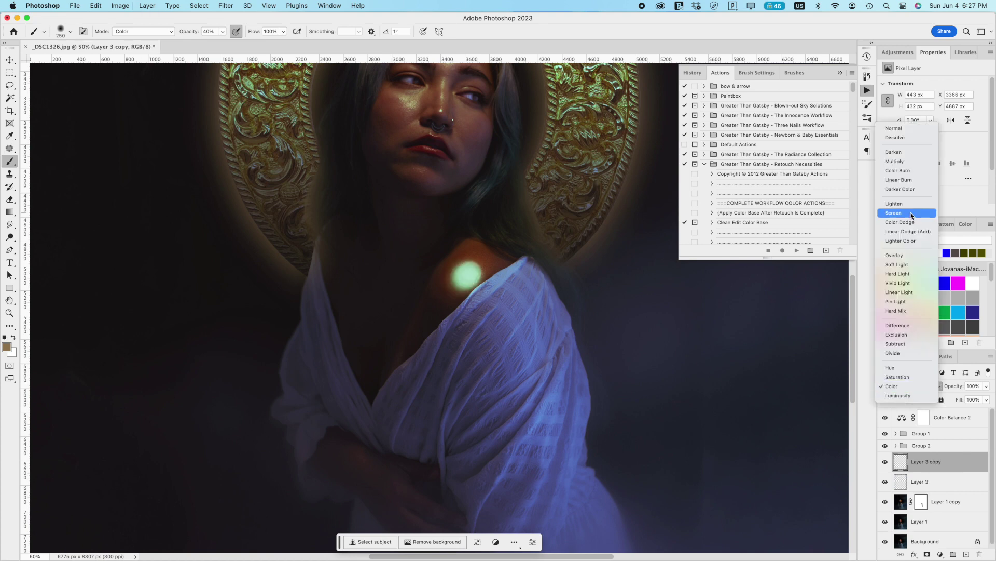
left_click(912, 254)
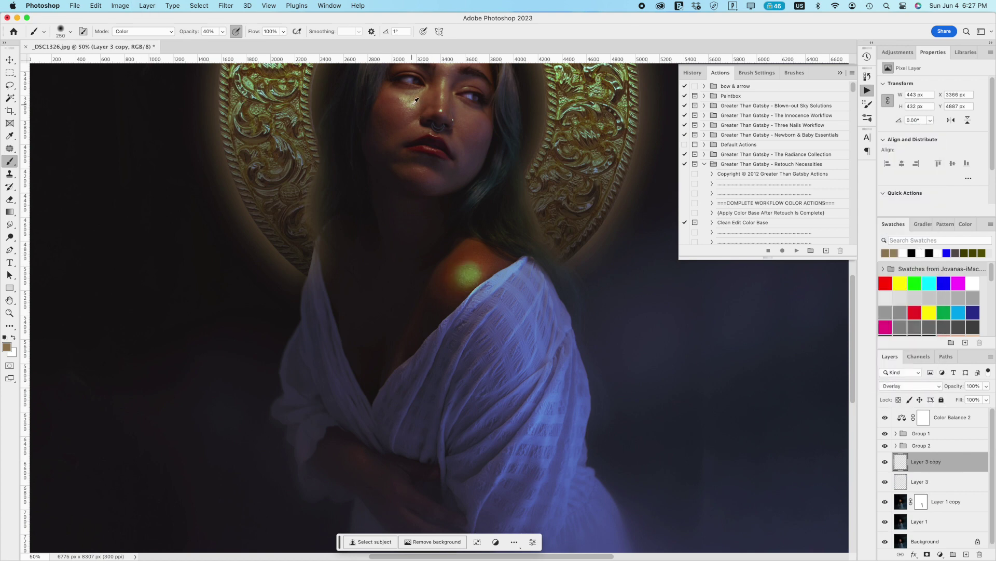
key("BackSpace")
Step: Set Layer 3 to Screen blend mode at 16% opacity
left_click(912, 386)
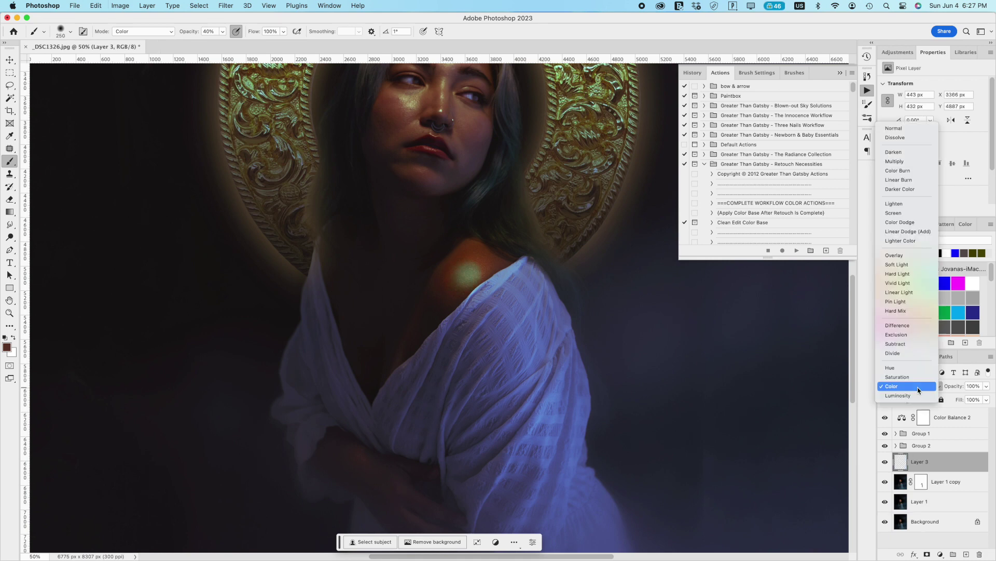
left_click(919, 214)
left_click_drag(955, 386, 912, 385)
Step: Duplicate Layer 3 and paint a wider glow over the shoulder on the copy with a newly sampled tone
key("super+j")
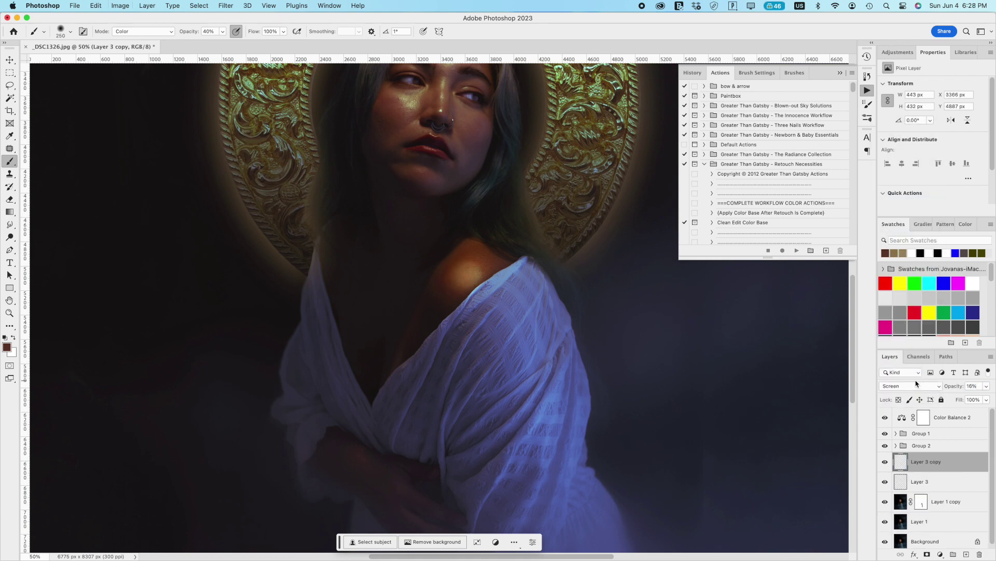
left_click(481, 297, "alt")
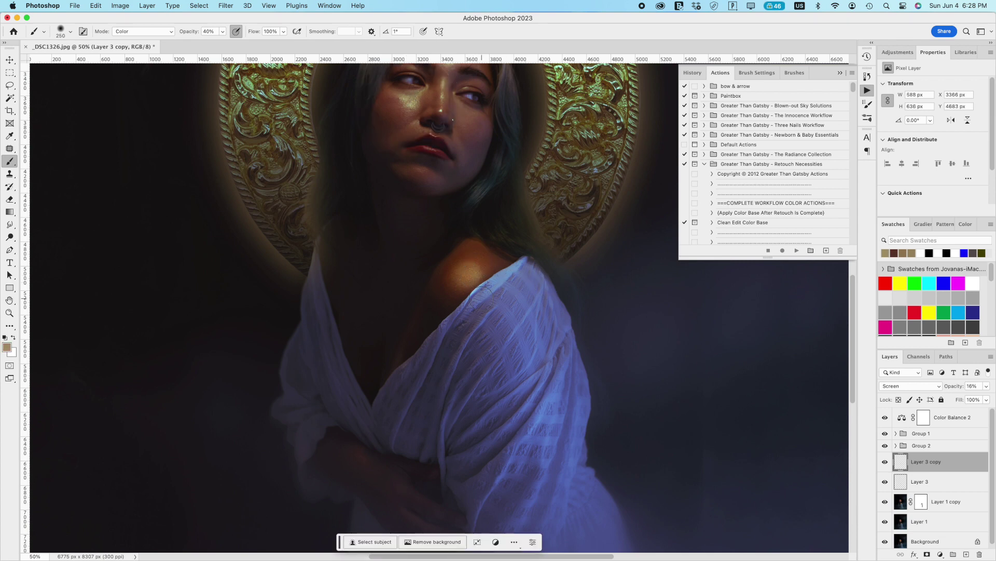
mouse_move(470, 263)
left_mouse_down()
mouse_move(500, 256)
mouse_move(477, 288)
left_mouse_up()
left_click_drag(473, 252, 472, 248)
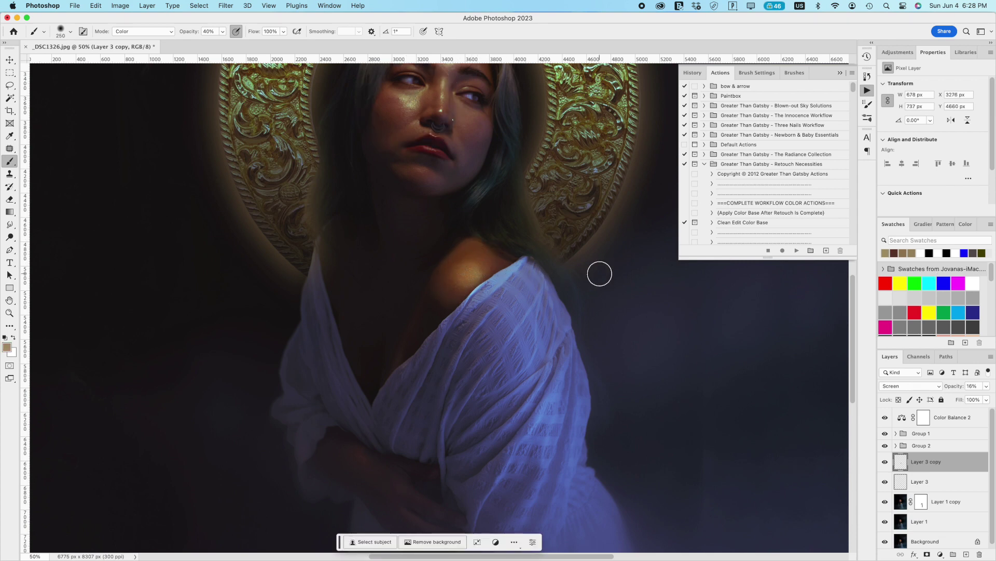
Step: Transform Layer 3's shoulder glow, shrinking it to about 400 by 389 px and shifting it slightly upward
key("super+minus")
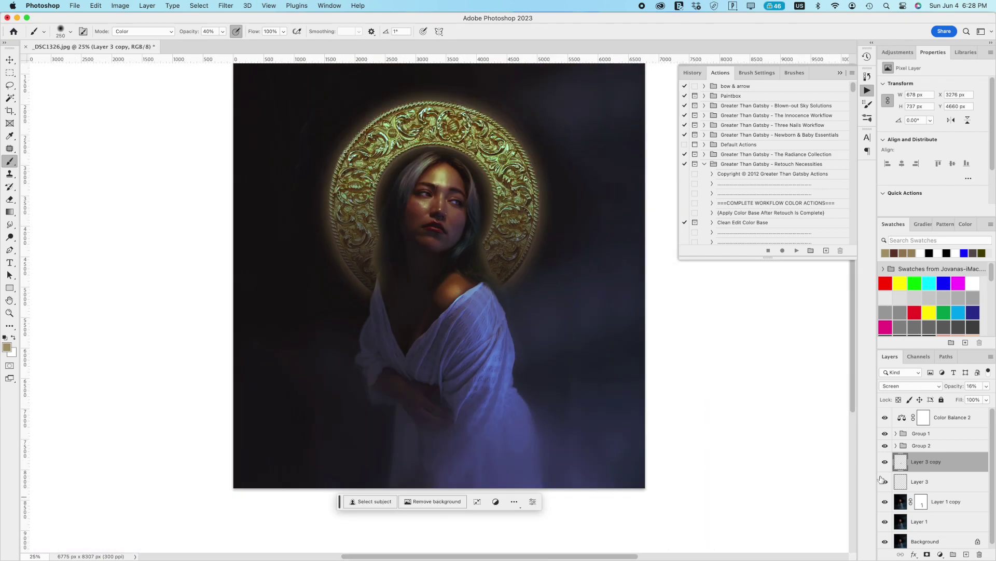
left_click(913, 482)
key("super+t")
left_click_drag(451, 277, 450, 284)
left_click_drag(453, 299, 453, 293)
key("Return")
key("b")
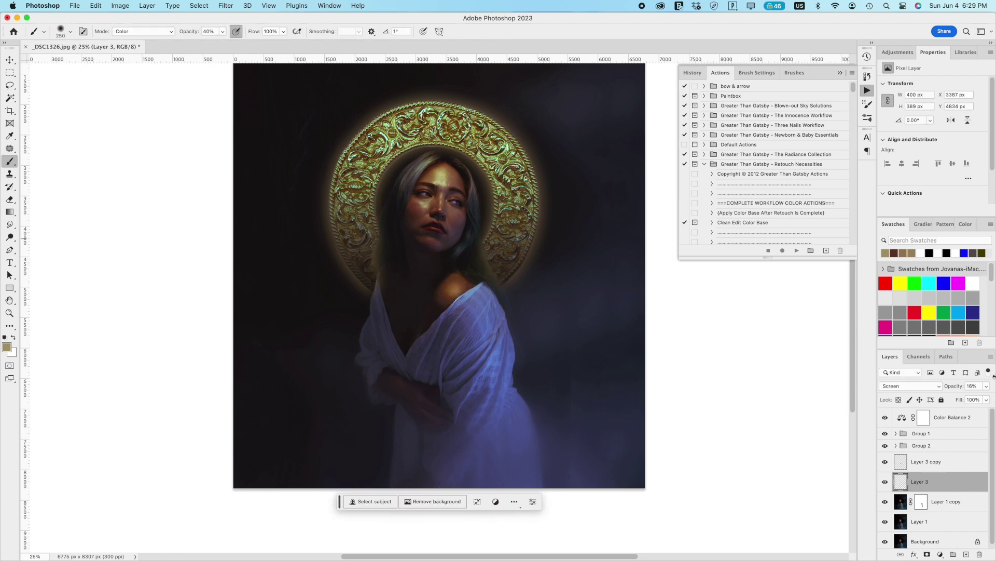
Step: Target the Layer 1 copy image and ready the Dodge tool with the Highlights range
left_click(900, 501)
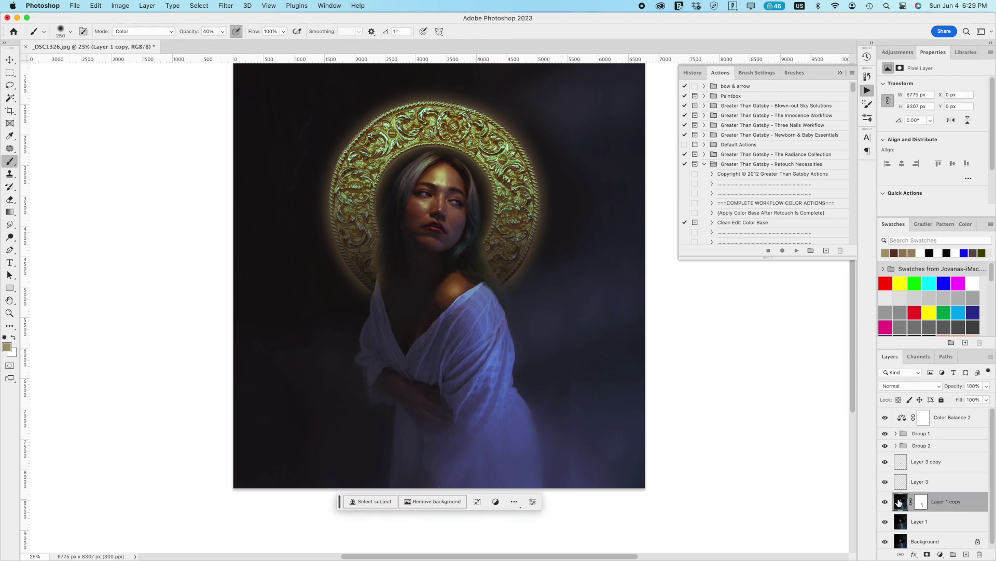
left_click(11, 240)
left_click(137, 31)
left_click(136, 22)
left_click(137, 32)
left_click(136, 41)
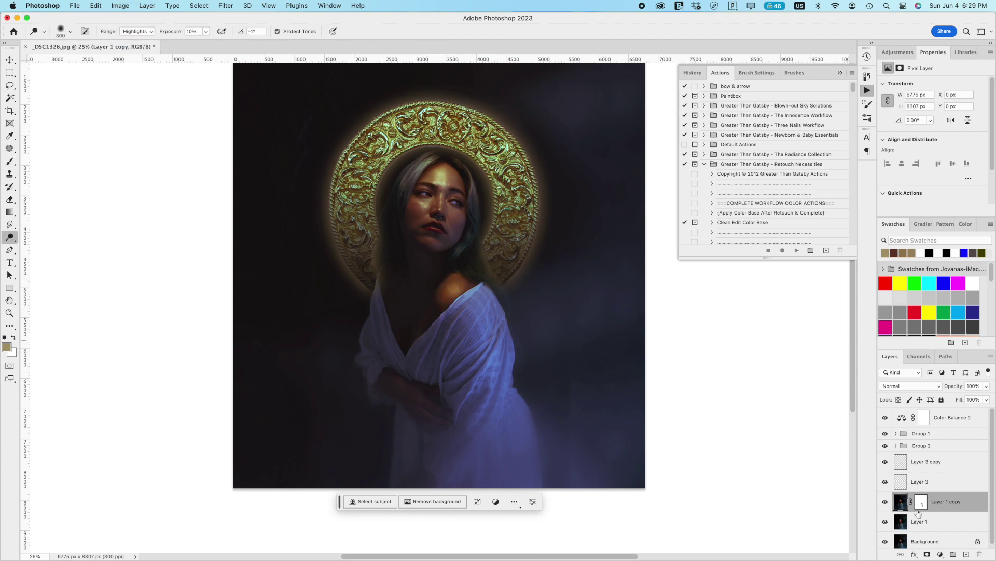
Step: Try Layer 3 copy at 0% opacity to judge its glow on the shoulder, and reselect Layer 3
left_click(899, 484)
left_click(913, 462)
left_click(954, 387)
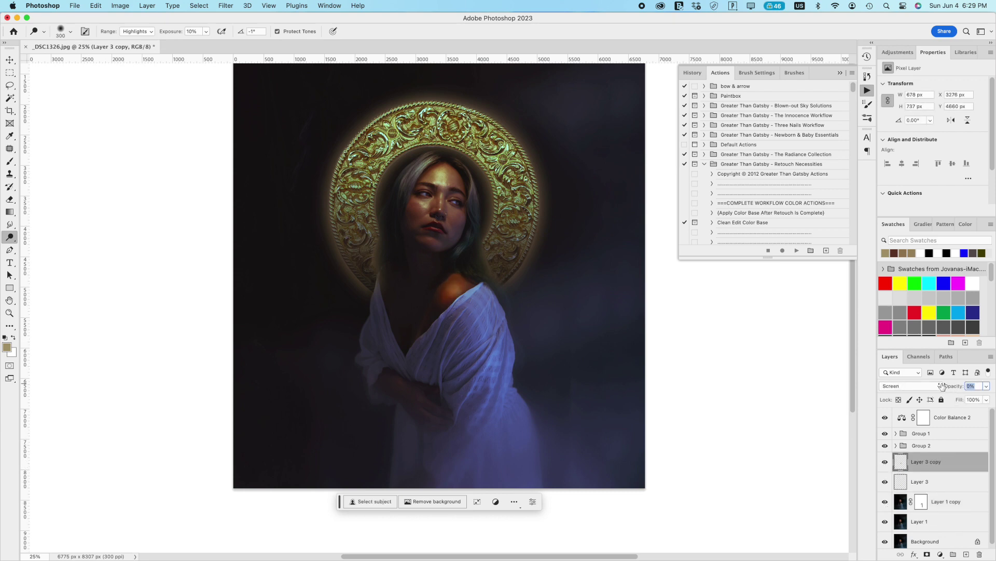
left_click(949, 489)
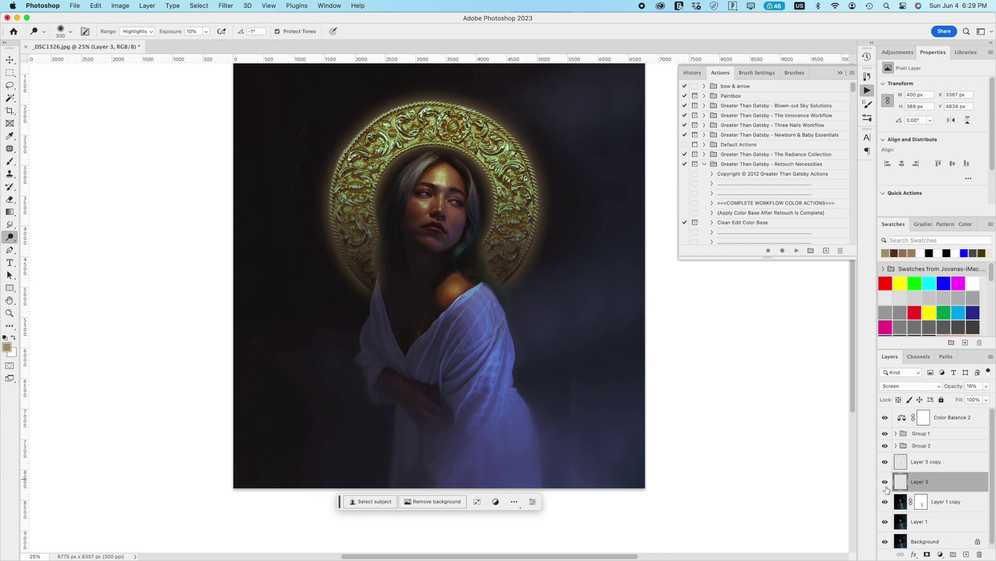
Step: Lower Layer 1 copy's opacity to 62% and compare the image with that layer hidden and shown
left_click(948, 502)
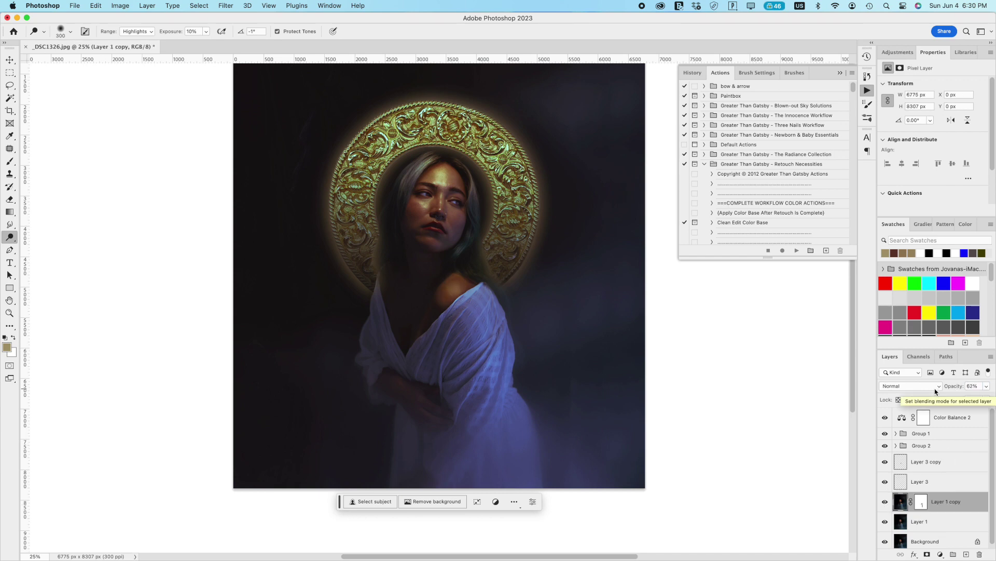
left_click(924, 484)
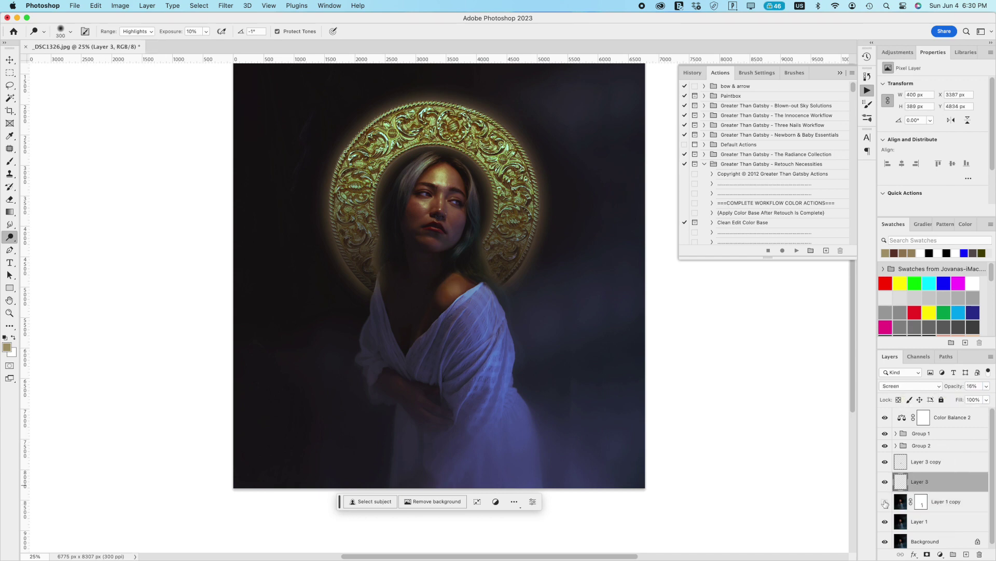
left_click(925, 503)
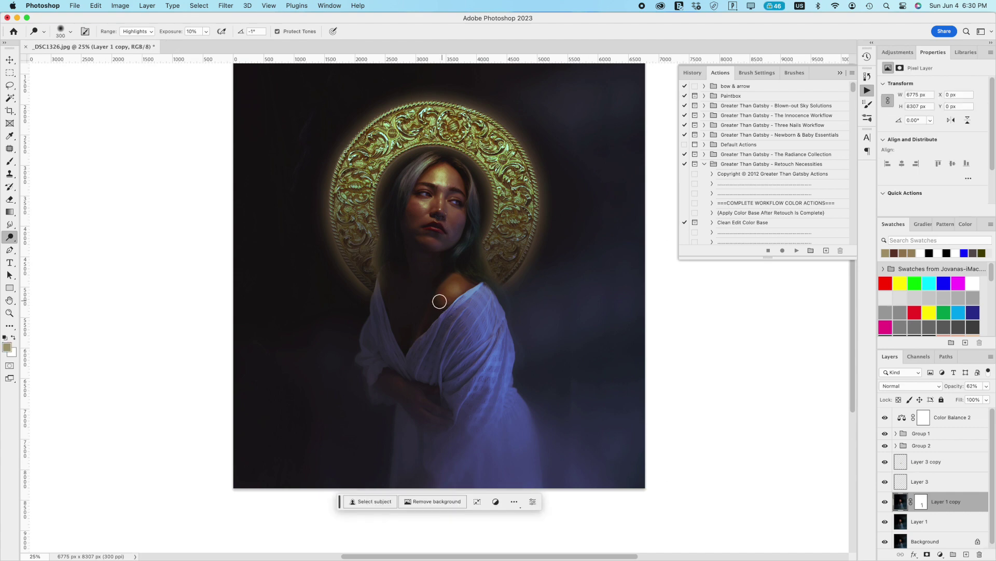
Step: Change the Dodge range to Midtones and target the Layer 1 copy image
left_click(136, 32)
left_click(135, 20)
left_click(928, 484)
left_click(899, 501)
Step: Paint black on Layer 1 copy's mask around the lit shoulder with a 250 px brush at 10% opacity
left_click(922, 501)
scroll(456, 288, "up", 5)
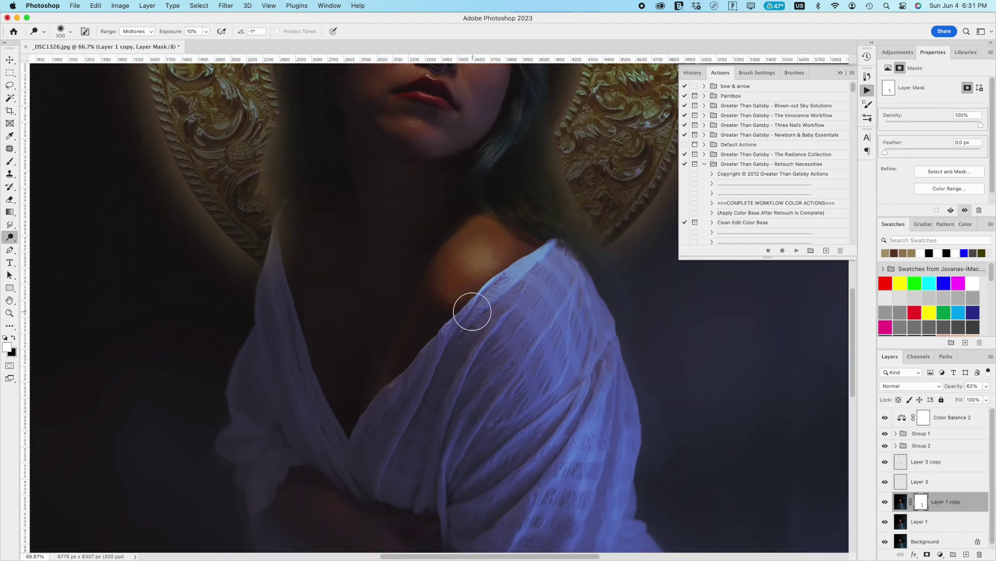
key("b")
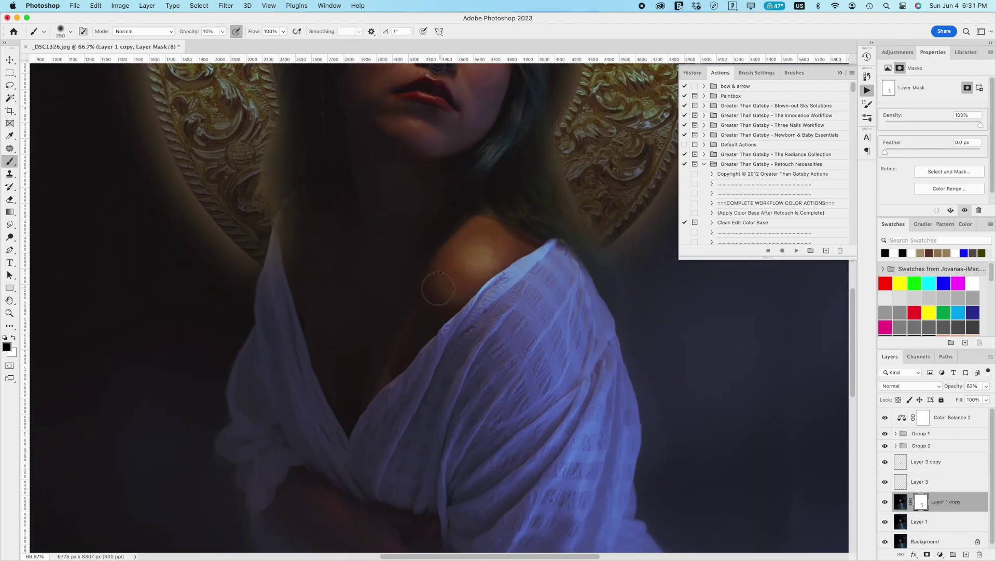
key("super+0")
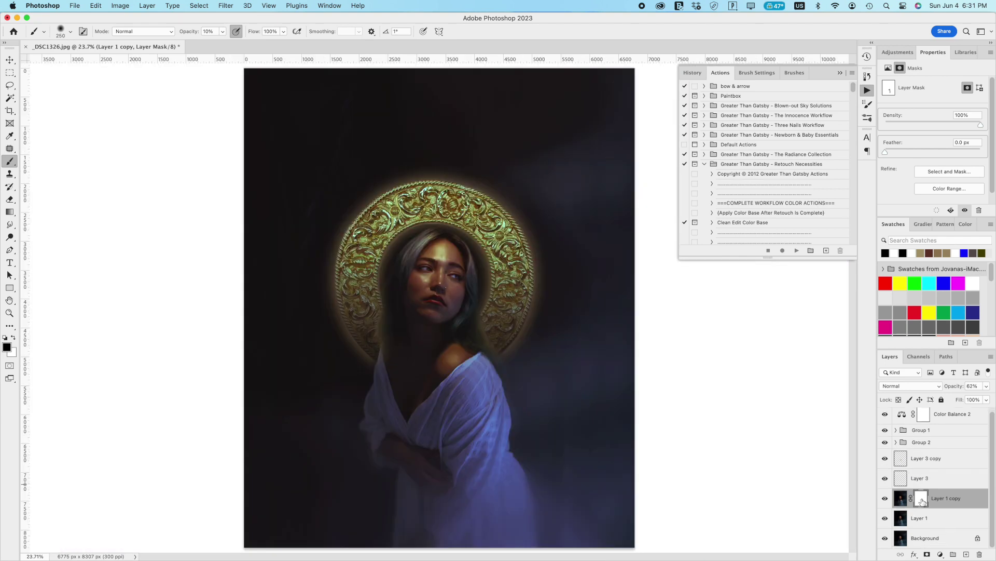
Step: Group every layer from Layer 1 up to Color Balance 2, and set Layer 1 copy's opacity to 100%
left_click(937, 525)
left_click(939, 418, "shift")
key("super+g")
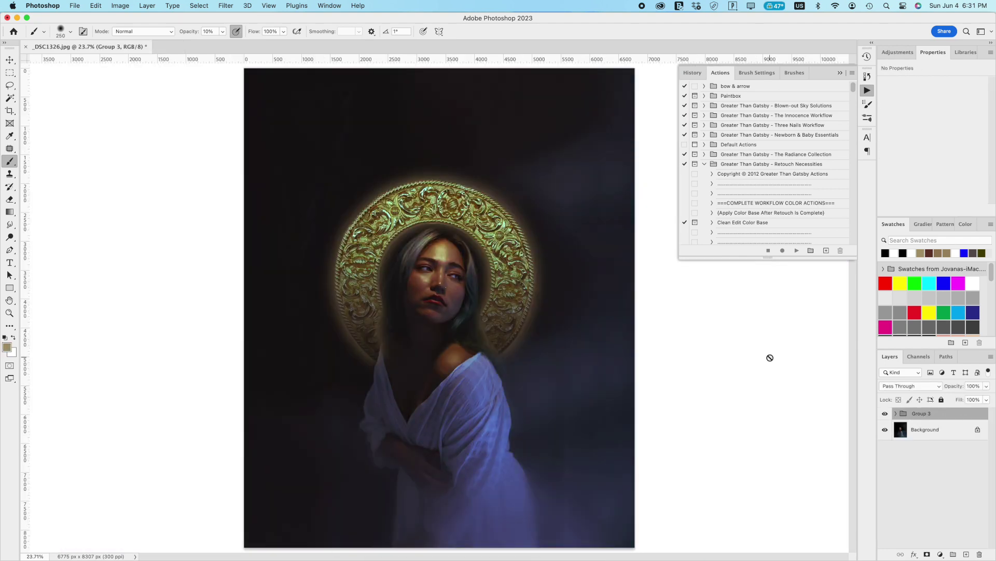
key("super+z")
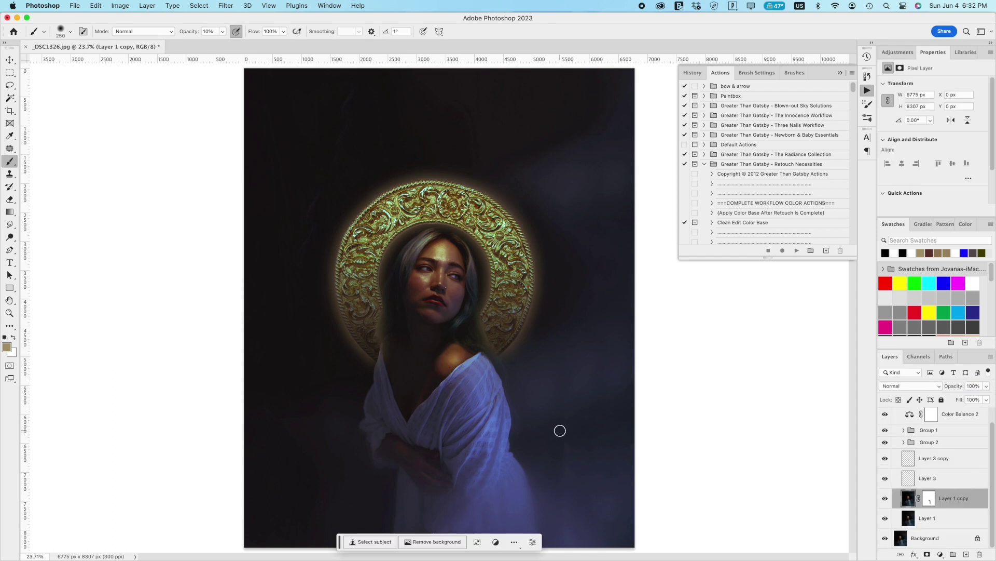
key("super+j")
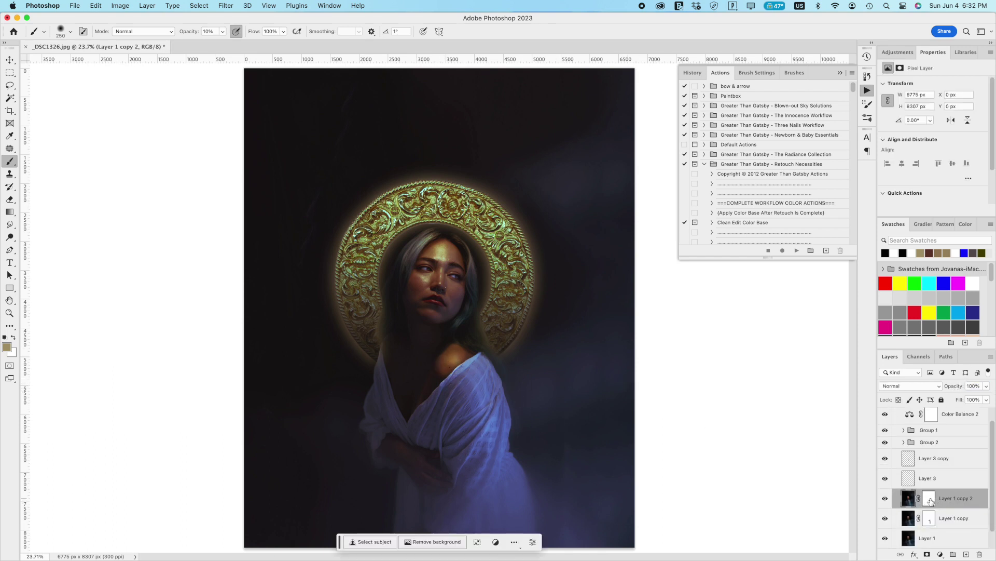
left_click(929, 499)
key("super+z")
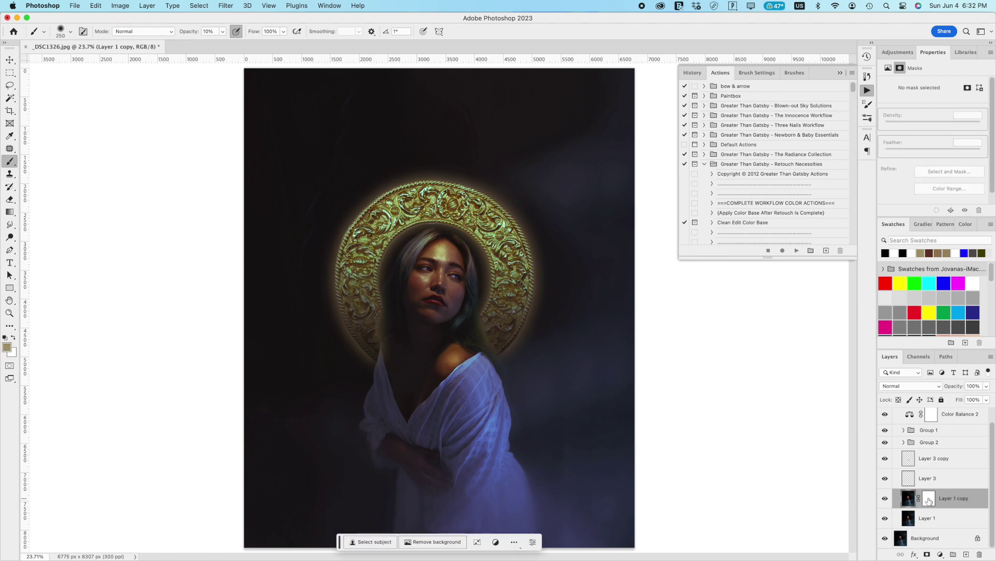
Step: Group Layer 1 copy with Layer 1 and merge that group into a single layer
left_click(694, 73)
left_click(934, 520, "shift")
key("super+g")
key("super+e")
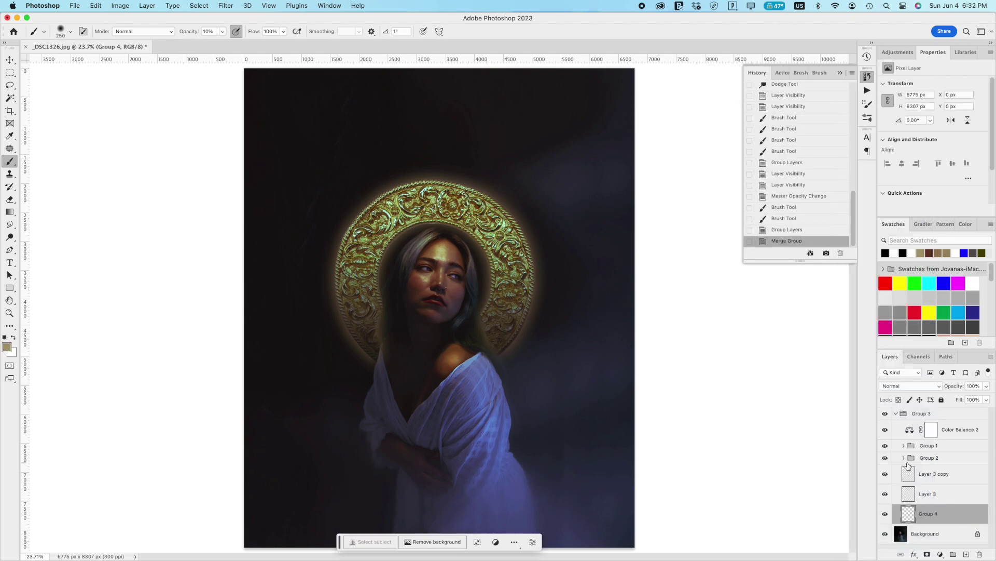
Step: Duplicate the merged Group 4 layer and apply the High Pass filter to the copy
key("super+j")
left_click(226, 5)
mouse_move(322, 247)
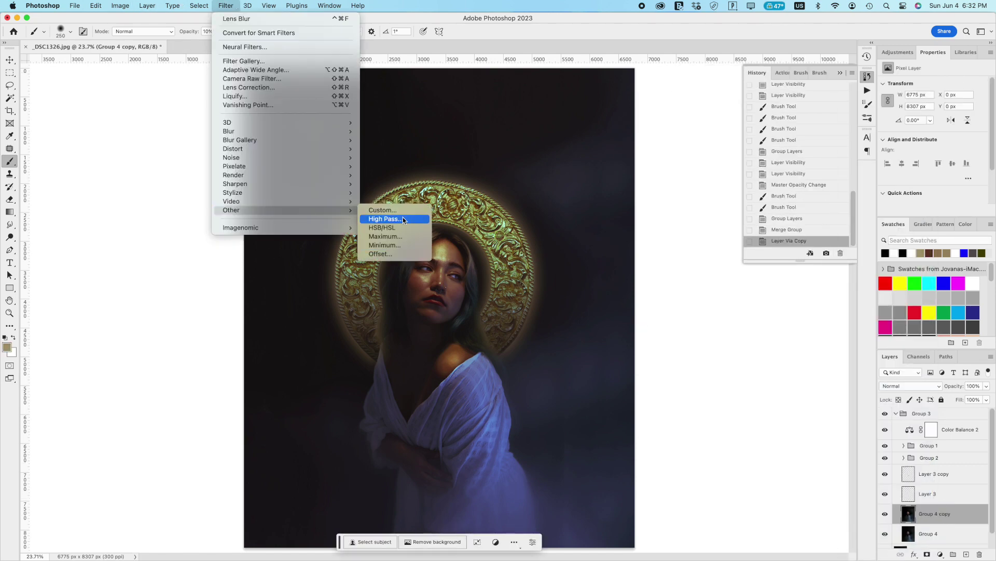
left_click(384, 220)
left_click(474, 223)
left_click(552, 156)
Step: Try the Soft Light blend mode on the High Pass layer and inspect the portrait up close
left_click(911, 386)
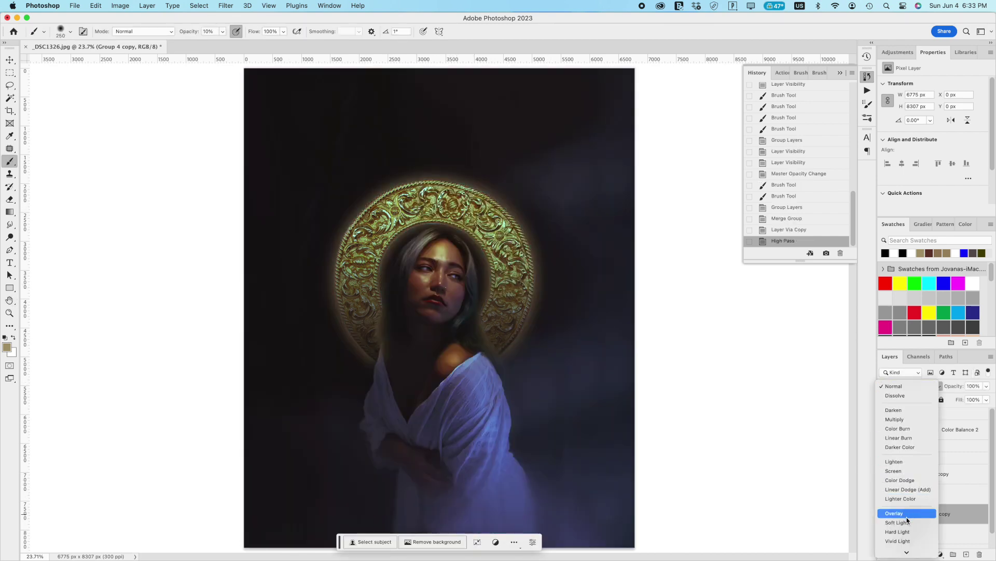
left_click(902, 522)
scroll(444, 282, "up", 6)
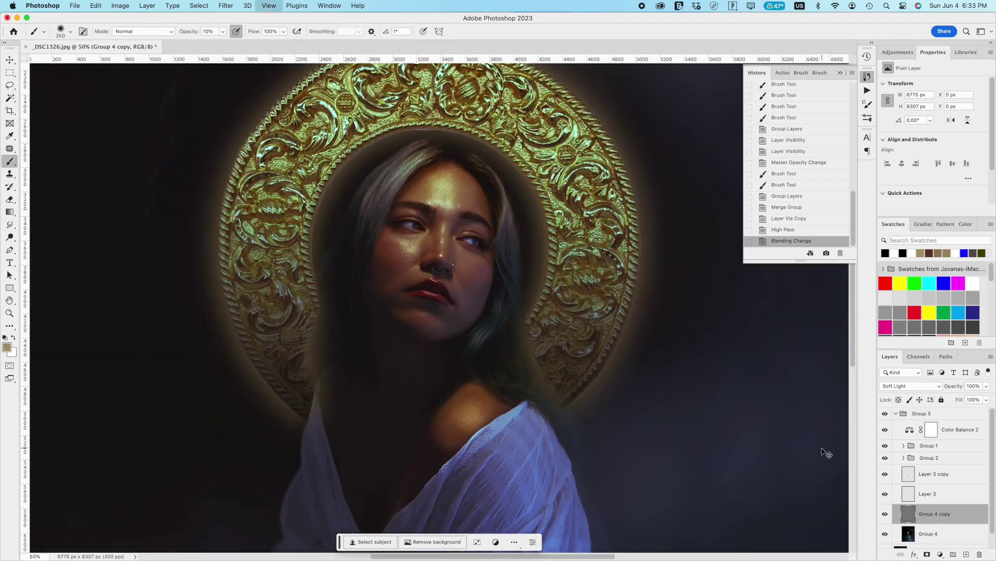
scroll(588, 323, "down", 8)
Step: Compare the portrait with the High Pass layer Group 4 copy hidden and shown
left_click(885, 514)
left_click(886, 514)
left_click(885, 514)
left_click(886, 514)
double_click(885, 513)
left_click(885, 514)
left_click(885, 514)
left_click(885, 514)
left_click(885, 513)
left_click(885, 514)
left_click(885, 514)
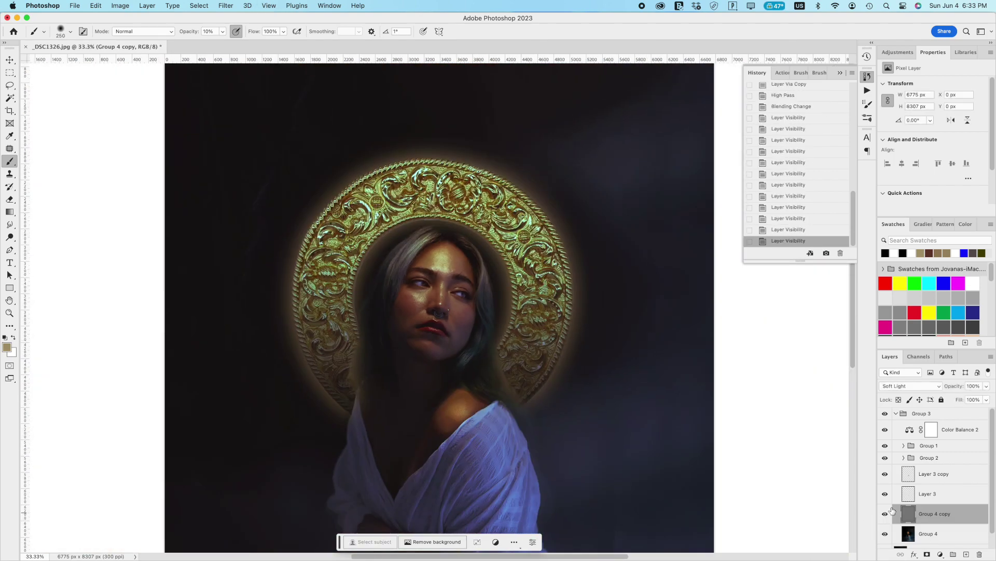
Step: Set Group 4 copy's blend mode to Overlay and compare the image with the layer hidden and shown
left_click(909, 386)
left_click(907, 376)
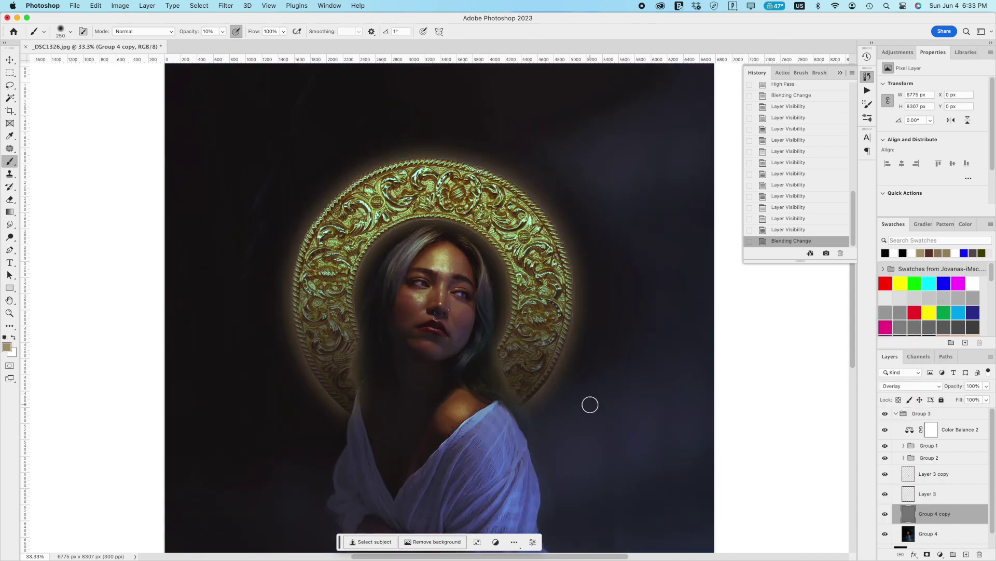
scroll(591, 402, "down", 2)
double_click(885, 514)
Step: Mask Group 4 copy by painting black over the dress, shoulder and lower hair with a 700 px brush at 100% opacity, and compare its visibility
key("bracketright")
key("bracketright")
key("bracketright")
key("bracketright")
key("bracketright")
key("super+z")
mouse_move(461, 425)
left_mouse_down()
mouse_move(440, 441)
mouse_move(517, 514)
left_mouse_up()
left_click(927, 555)
left_click_drag(509, 434, 480, 406)
left_click_drag(432, 452, 355, 364)
left_click_drag(356, 363, 358, 317)
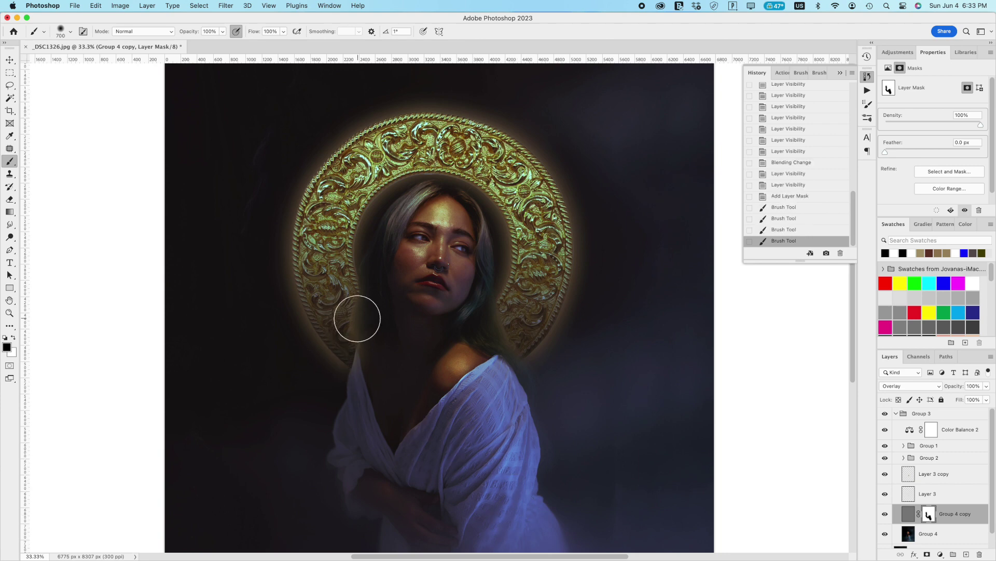
left_click(885, 515)
left_click(885, 514)
left_click(886, 514)
left_click(886, 514)
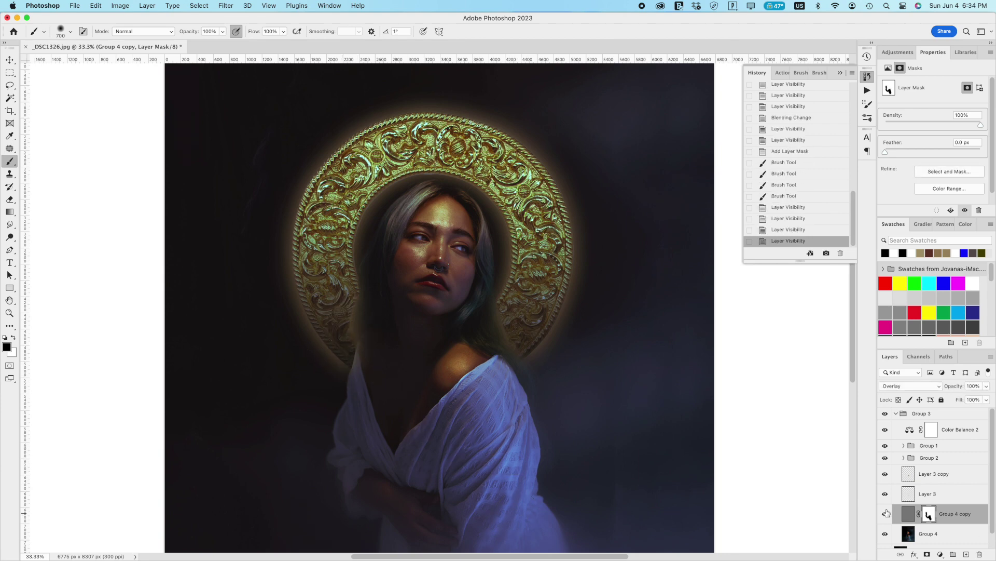
Step: Select the woman automatically as the subject on Group 4 and add a new layer above it
left_click(928, 534)
left_click(377, 541)
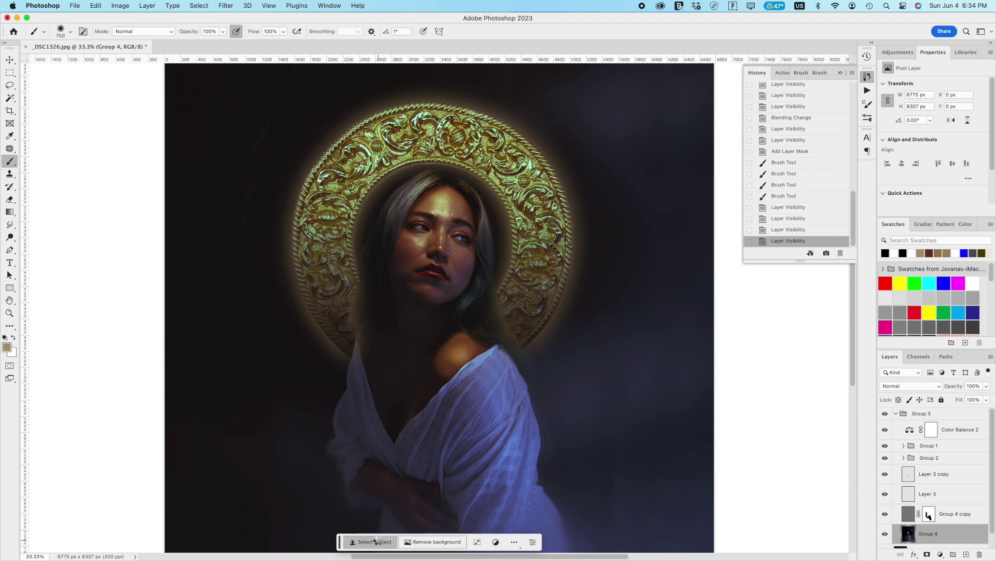
key("super+shift+alt+n")
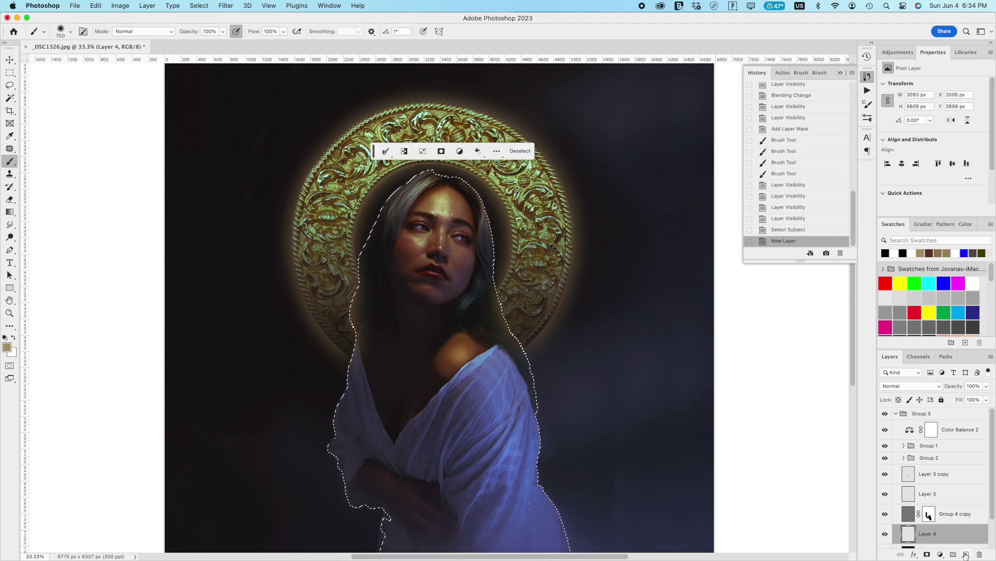
Step: Sample a color beside the woman's hair and adjust it into a bright yellow foreground color
key("i")
left_click(480, 186)
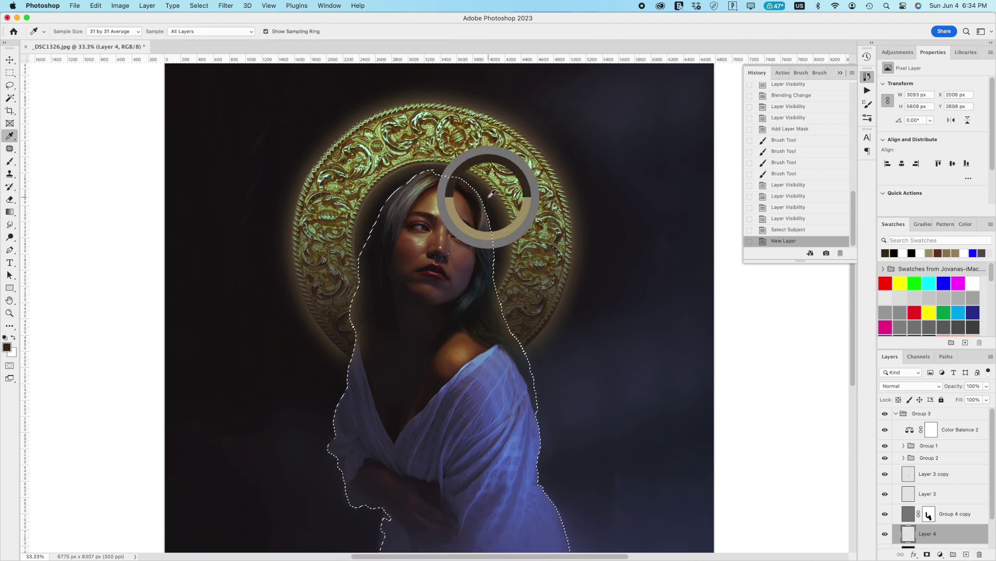
left_click(7, 346)
left_click_drag(678, 207, 675, 150)
left_click_drag(794, 178, 794, 147)
left_click(885, 138)
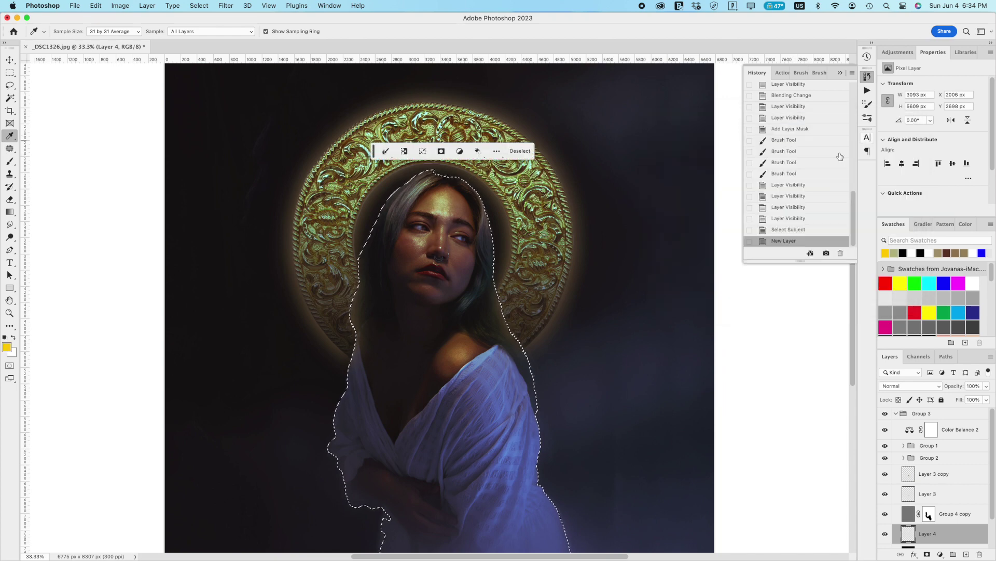
Step: Try a linear and then a reversed radial gradient fill inside the woman's selection, undoing each
key("g")
left_click_drag(437, 283, 540, 223)
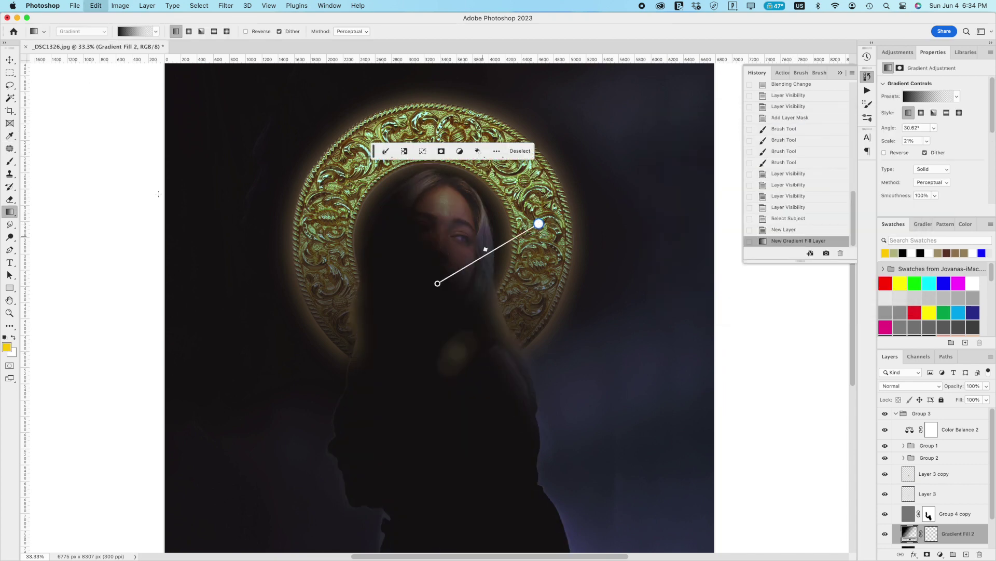
key("super+z")
left_click(189, 31)
left_click(255, 32)
left_click_drag(401, 289, 470, 238)
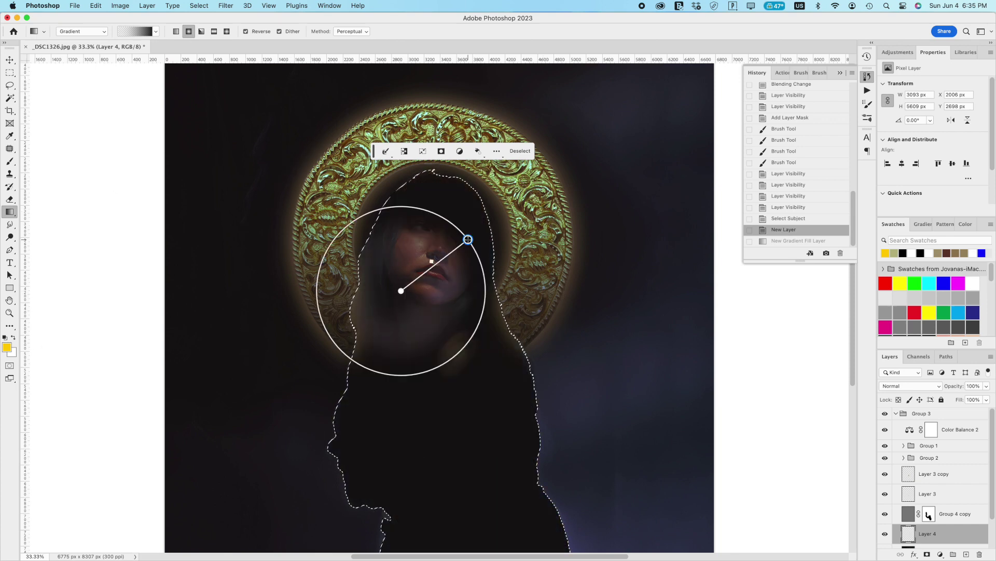
key("super+z")
Step: Switch to Classic gradient, try a reversed radial gradient from the woman's neck toward the halo, and undo it
left_click(83, 31)
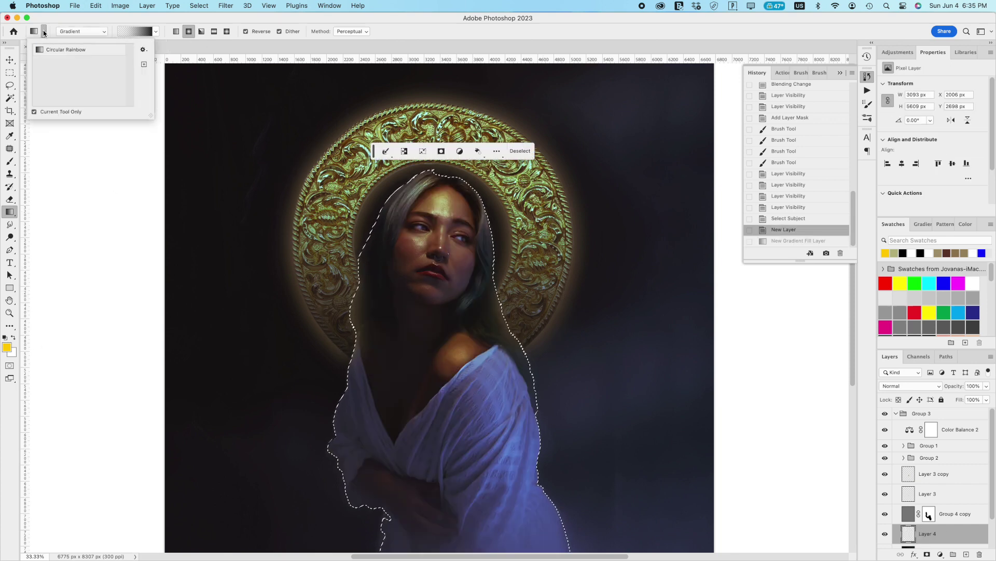
left_click(82, 39)
left_click_drag(446, 303, 570, 161)
key("super+z")
Step: Invert the selection and fill the area around the woman with yellow on Layer 4, keeping it directly above Group 4
left_click(405, 151)
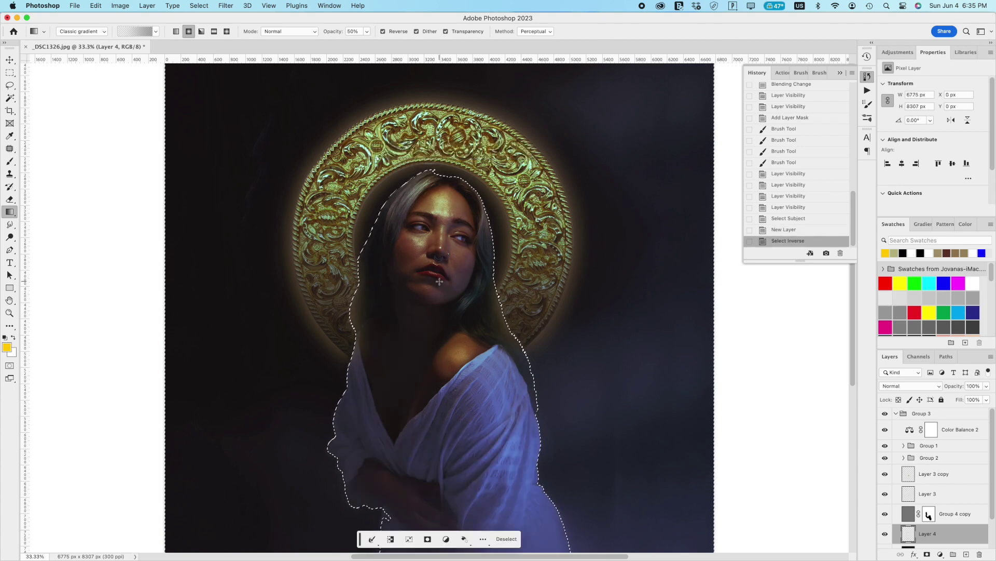
left_click_drag(9, 212, 46, 218)
left_click(480, 318)
key("super+z")
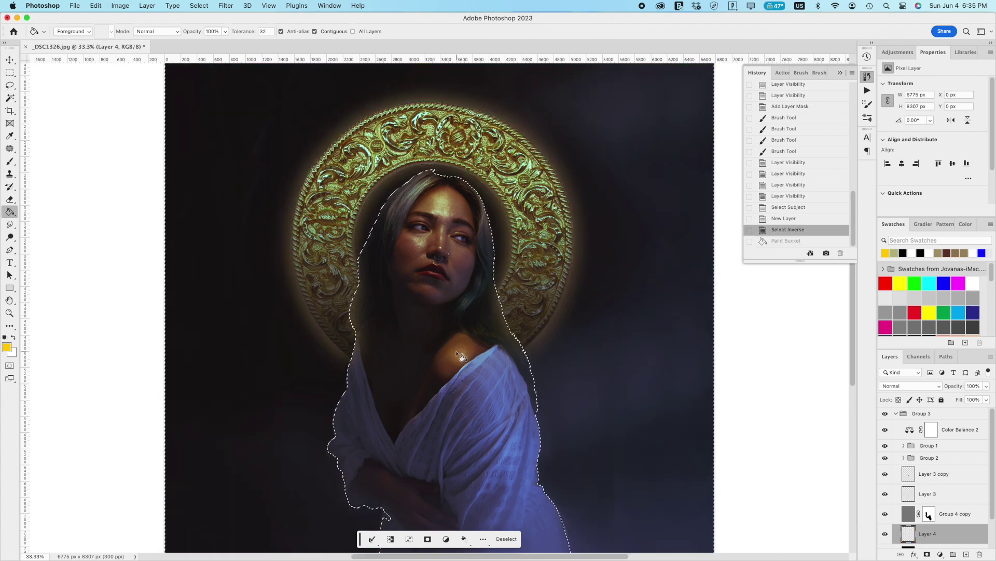
key("super+shift+z")
scroll(933, 513, "down", 3)
left_click_drag(933, 506, 934, 503)
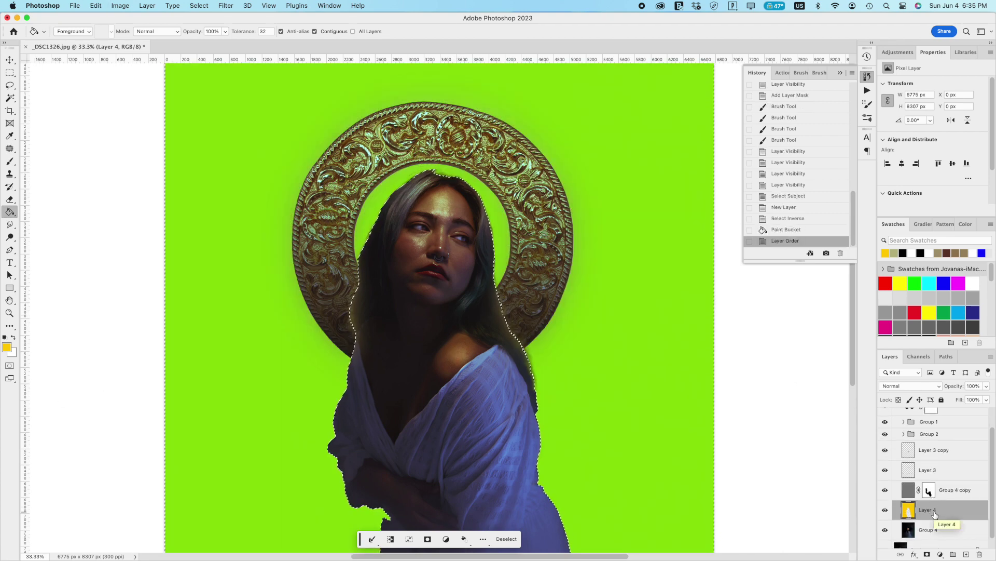
Step: Clear the yellow fill inside the selection twice, deselect, and compare the image with Layer 4 hidden and shown
left_click(909, 386)
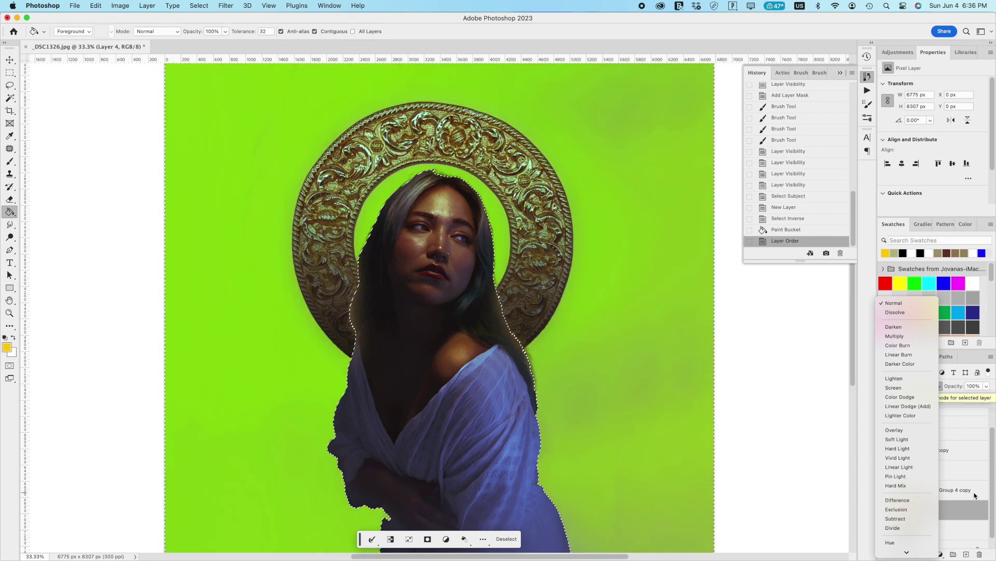
left_click(974, 493)
key("Delete")
key("Delete")
double_click(885, 509)
key("ctrl+d")
double_click(885, 510)
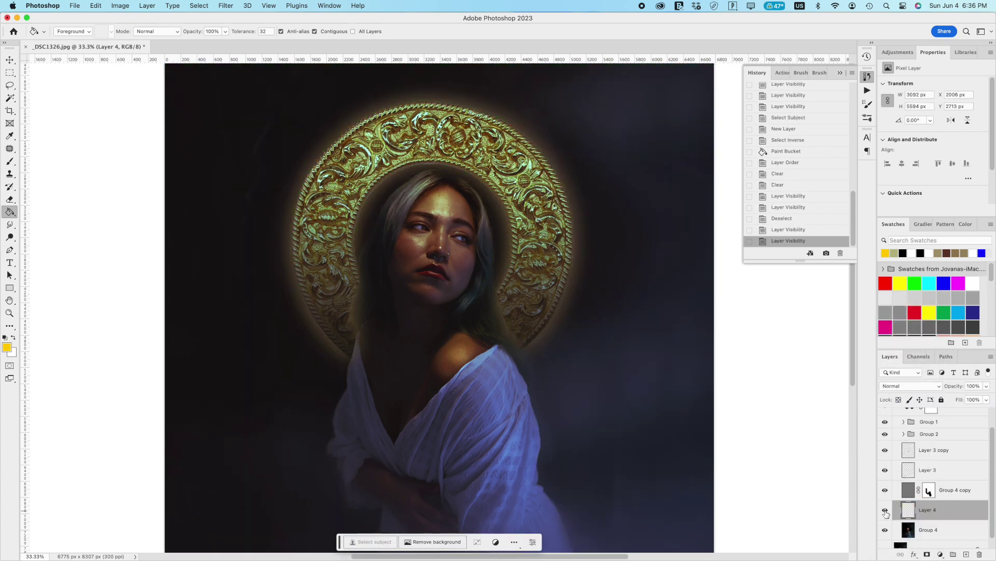
Step: Try Soft Light blending on Layer 4, compare its visibility, and return the blend mode to Normal
left_click(911, 386)
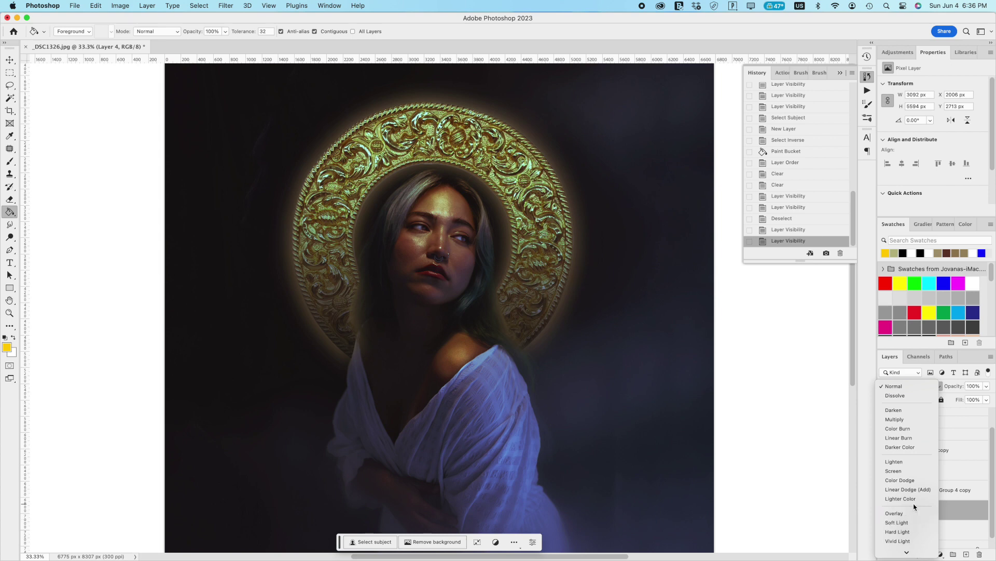
left_click(897, 522)
double_click(885, 511)
left_click(911, 385)
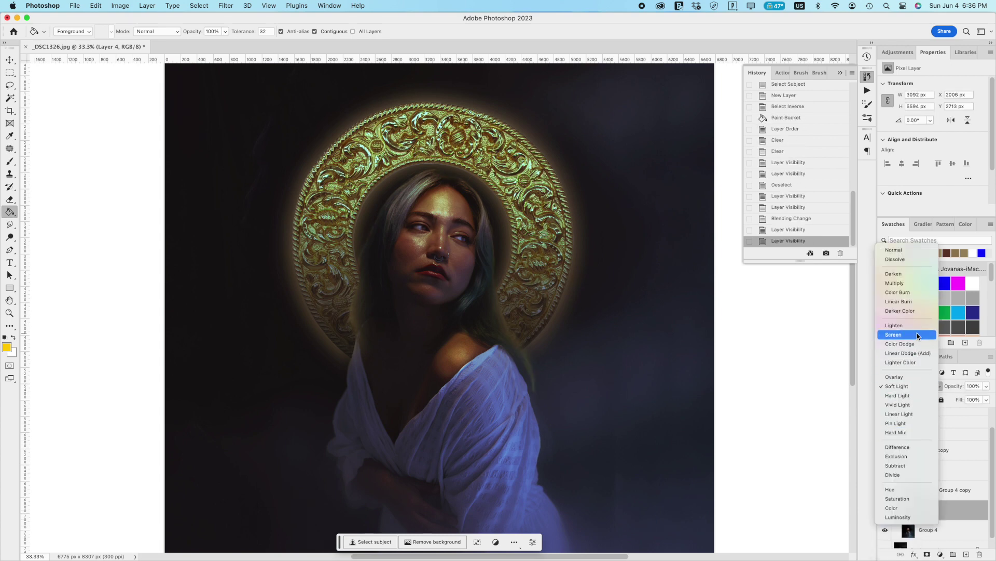
left_click(902, 252)
Step: Try scaling Layer 4 to 102%, cancel the transform, and delete the layer
key("super+t")
left_click_drag(453, 165, 453, 156)
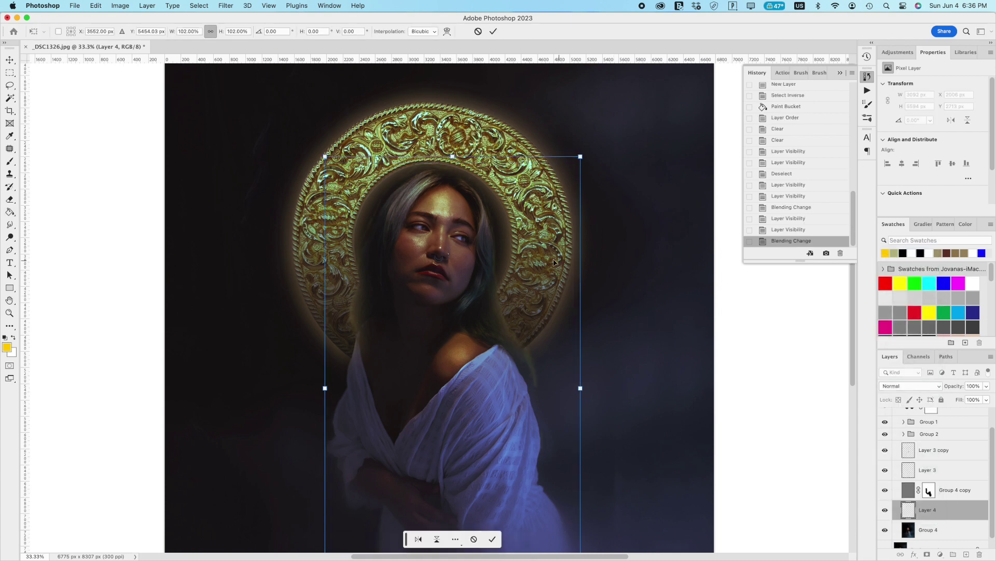
key("Escape")
key("BackSpace")
Step: Compare the portrait with Group 4 and the masked Group 4 copy each hidden and shown
left_click(886, 517)
left_click(885, 518)
left_click(886, 499)
left_click(885, 499)
left_click(909, 499)
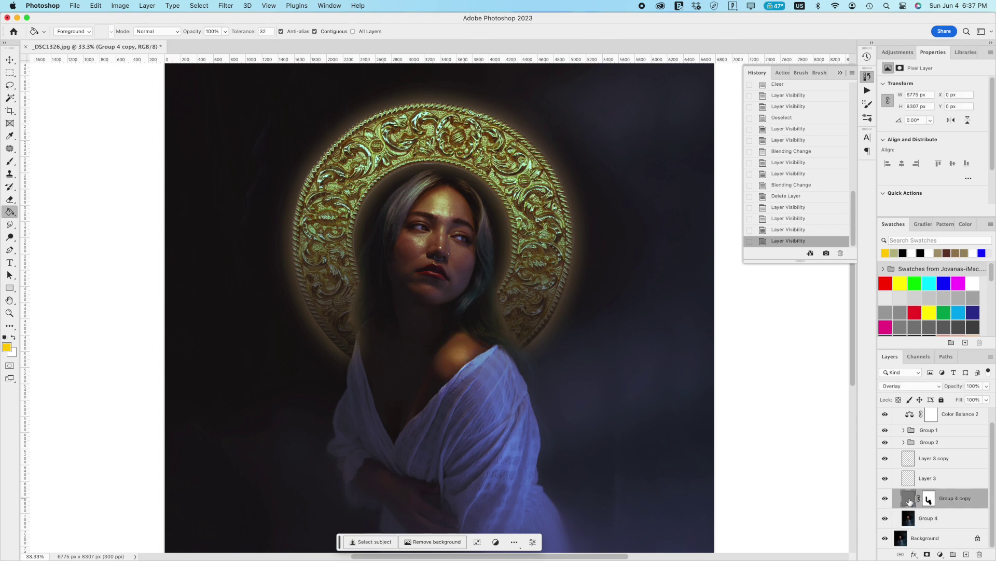
left_click(886, 500)
left_click(886, 500)
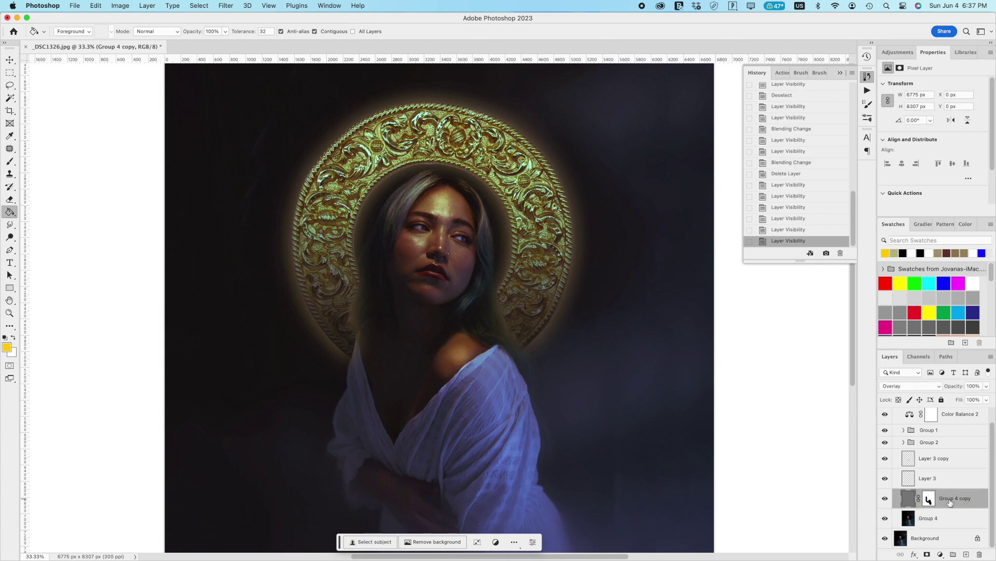
Step: Examine the effect of Group 1, Group 2 and Group 4 copy by hiding and showing each, and check Group 2's contents
scroll(950, 502, "up", 1)
left_click(886, 447)
left_click(886, 446)
left_click(886, 447)
left_click(885, 447)
left_click(885, 458)
left_click(886, 457)
left_click(904, 457)
left_click(929, 457)
left_click(886, 514)
left_click(886, 514)
left_click(886, 514)
left_click(886, 514)
left_click(903, 458)
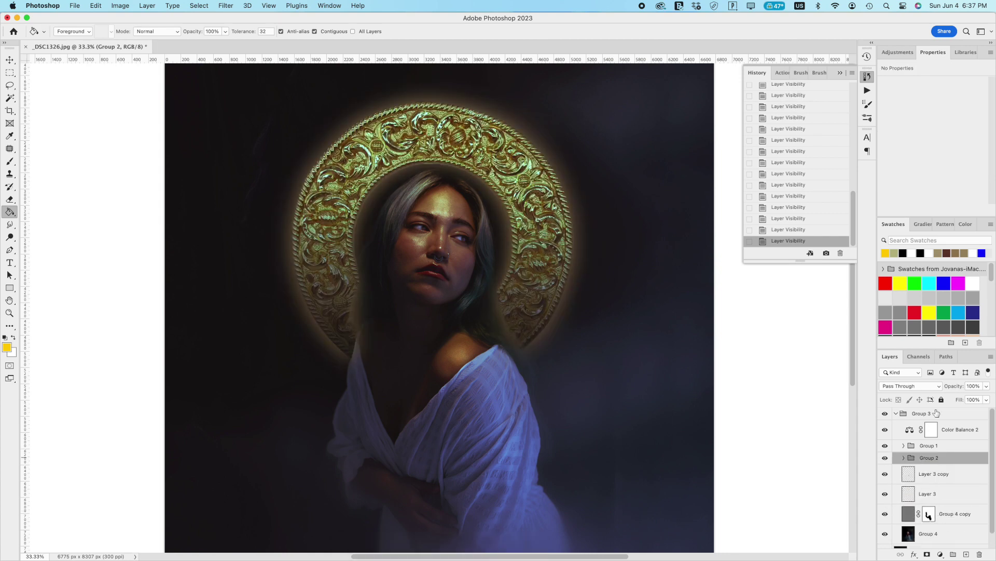
Step: Try a Hue/Saturation adjustment at the top of Group 3 with the Yellows hue at -4, and compare its visibility
left_click(937, 413)
left_click(898, 52)
left_click(906, 85)
left_click(922, 97)
left_click(927, 119)
mouse_move(947, 123)
left_mouse_down()
mouse_move(915, 122)
mouse_move(932, 120)
left_mouse_up()
left_click(886, 431)
left_click(886, 432)
left_click(885, 432)
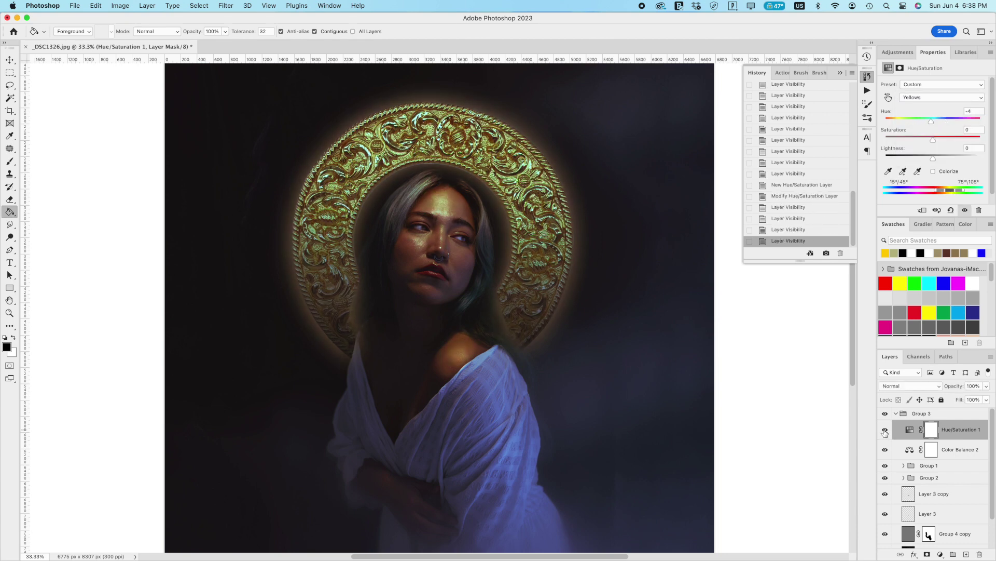
Step: Delete the Hue/Saturation adjustment with its mask, and collapse Group 3
key("Delete")
key("Delete")
left_click(896, 414)
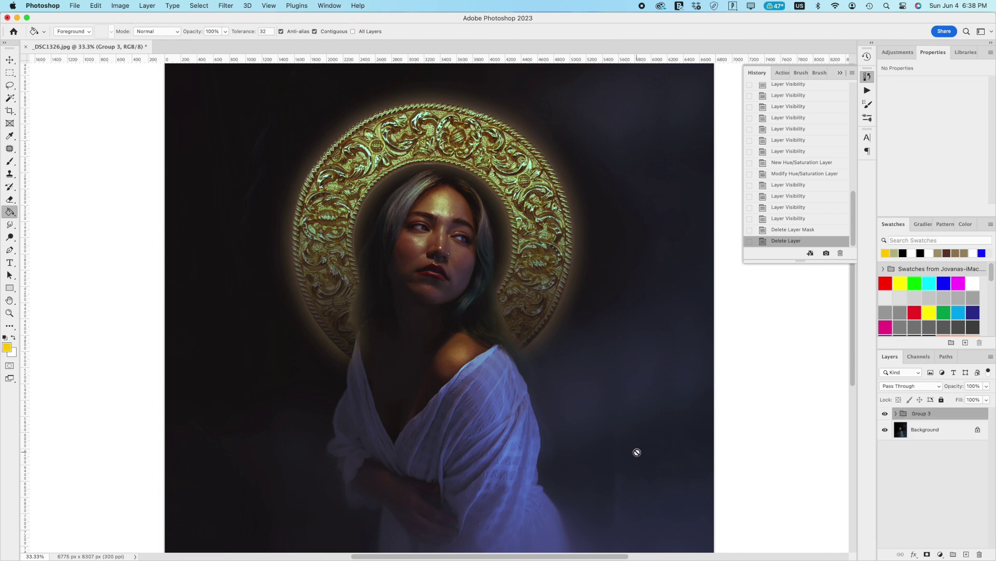
Step: Select the woman's dress on the Group 4 layer with the Magic Wand, adding its separate fabric areas to the selection
key("w")
left_click(896, 414)
scroll(928, 467, "down", 2)
left_click(929, 518)
left_click(478, 432)
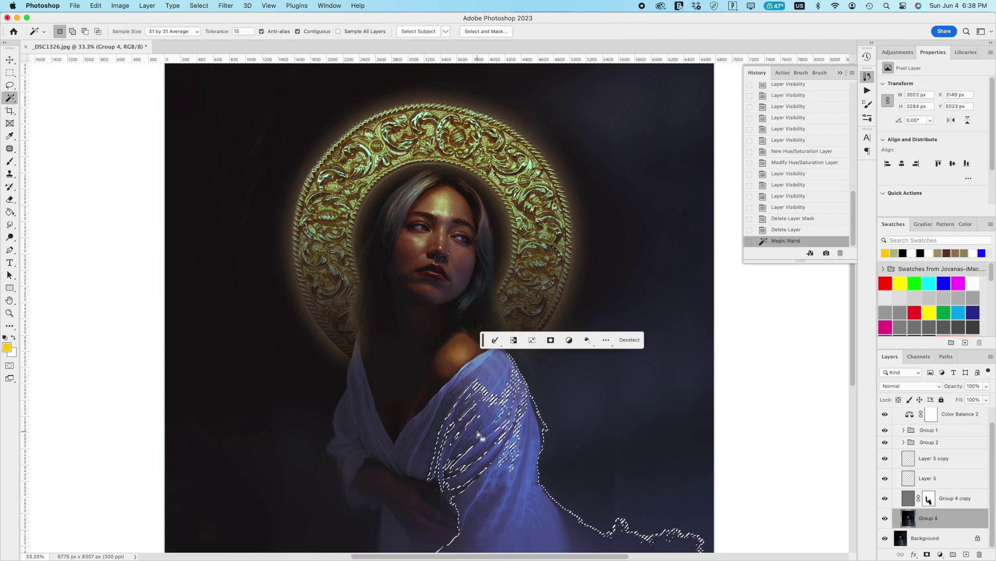
left_click(430, 423, "shift")
left_click(376, 439, "shift")
key("super+z")
left_click(477, 367, "shift")
left_click(468, 385, "shift")
left_click(457, 402, "shift")
left_click(511, 449, "shift")
left_click(499, 415, "shift")
left_click(356, 490, "shift")
Step: Add a Hue/Saturation adjustment limited to the dress selection, with hue +130, lightness -11 and an adjusted saturation
left_click(898, 52)
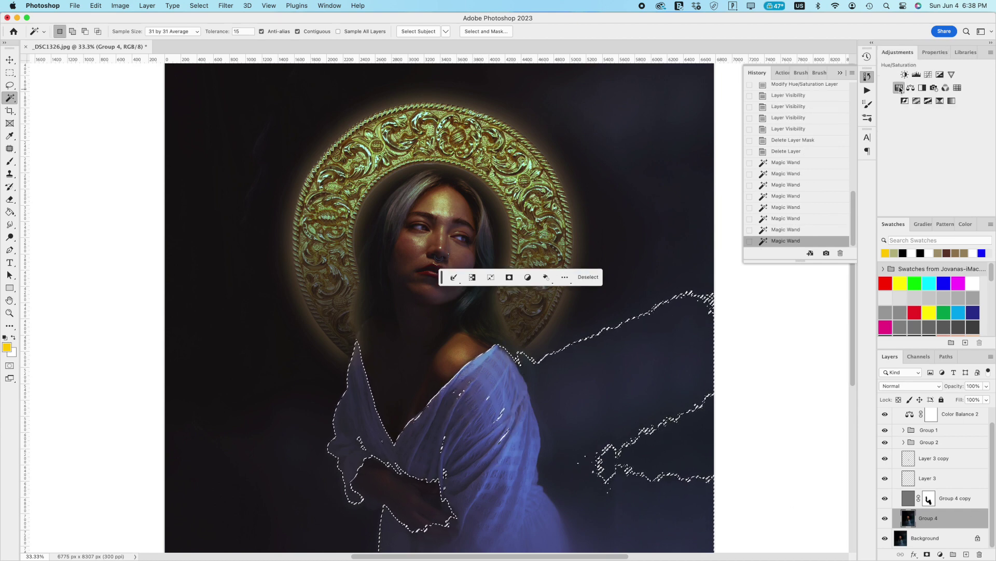
left_click(899, 89)
left_click_drag(934, 122, 991, 123)
left_click_drag(934, 140, 992, 141)
mouse_move(933, 158)
left_mouse_down()
mouse_move(914, 159)
mouse_move(926, 158)
left_mouse_up()
mouse_move(963, 122)
left_mouse_down()
mouse_move(899, 123)
mouse_move(972, 121)
left_mouse_up()
left_click_drag(916, 158, 928, 157)
left_click(938, 139)
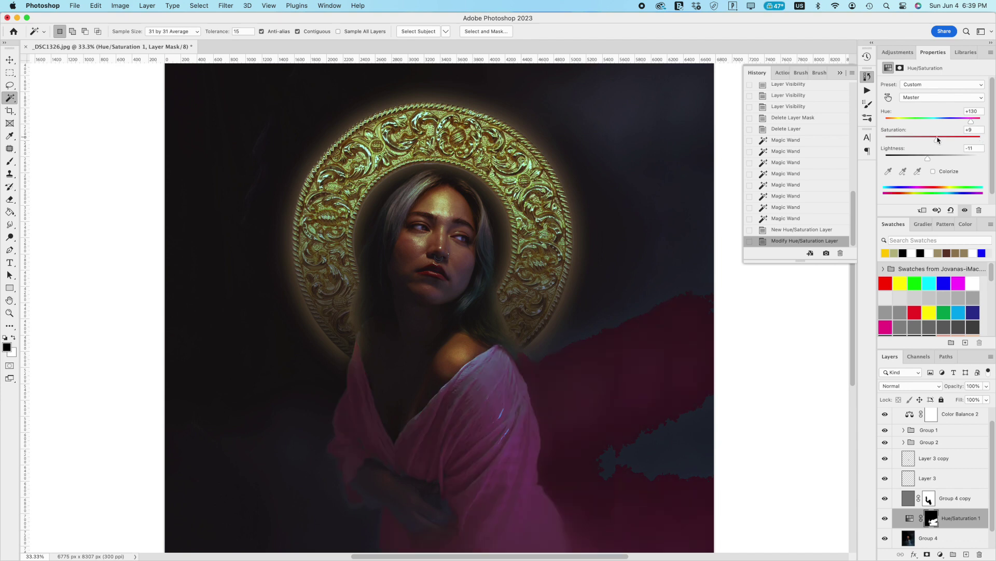
left_click_drag(963, 139, 932, 172)
Step: Clip a darkening Curves adjustment to the Hue/Saturation layer, with a point at input 80, output 37, and compare its effect
left_click(898, 52)
left_click(910, 79)
left_click(975, 528, "alt")
left_click(885, 518)
left_click(885, 518)
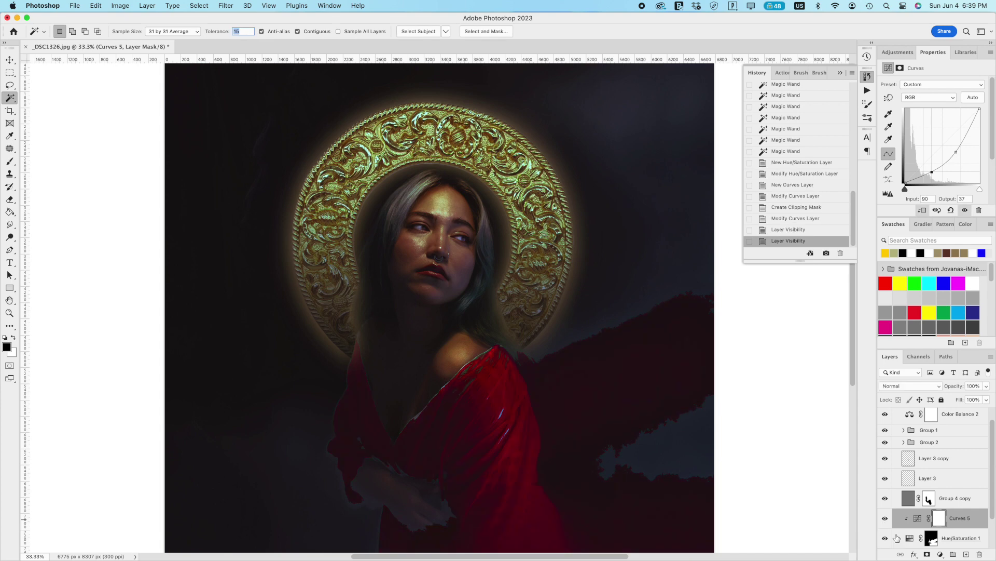
Step: Group the clipped Curves and Hue/Saturation adjustments, and compare the image with the group hidden and shown
left_click(963, 542, "shift")
key("super+g")
left_click(884, 514)
left_click(885, 514)
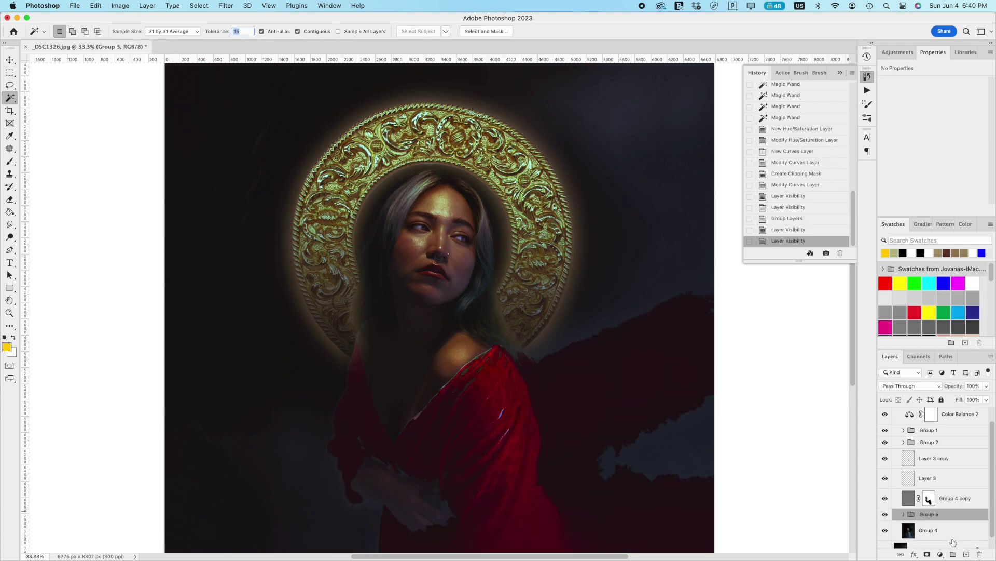
Step: Add a layer mask to Group 5 and paint black over the background beside the woman to remove the red tint
left_click(927, 554)
key("b")
key("super+plus")
scroll(739, 441, "right", 5)
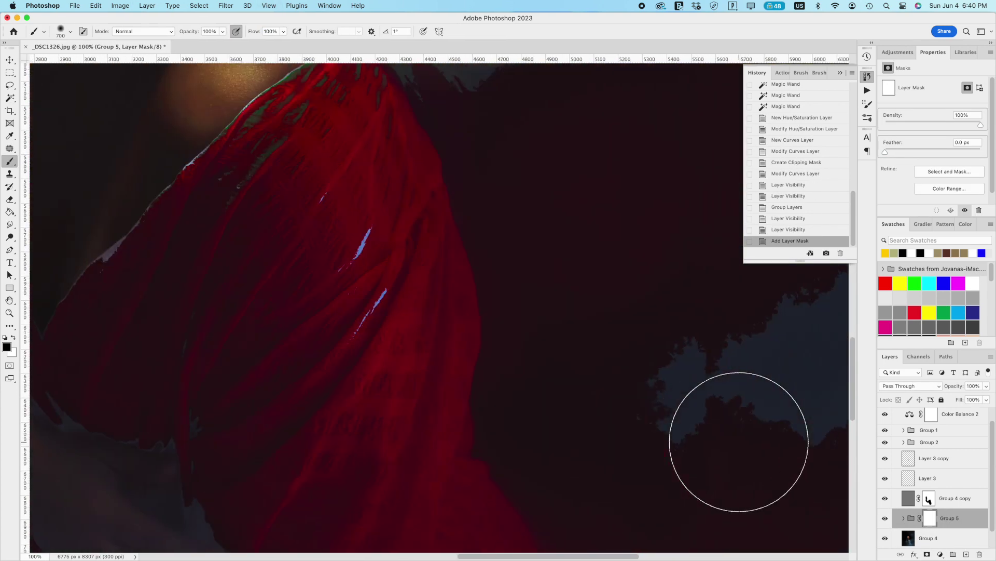
key("super+minus")
key("super+minus")
key("super+minus")
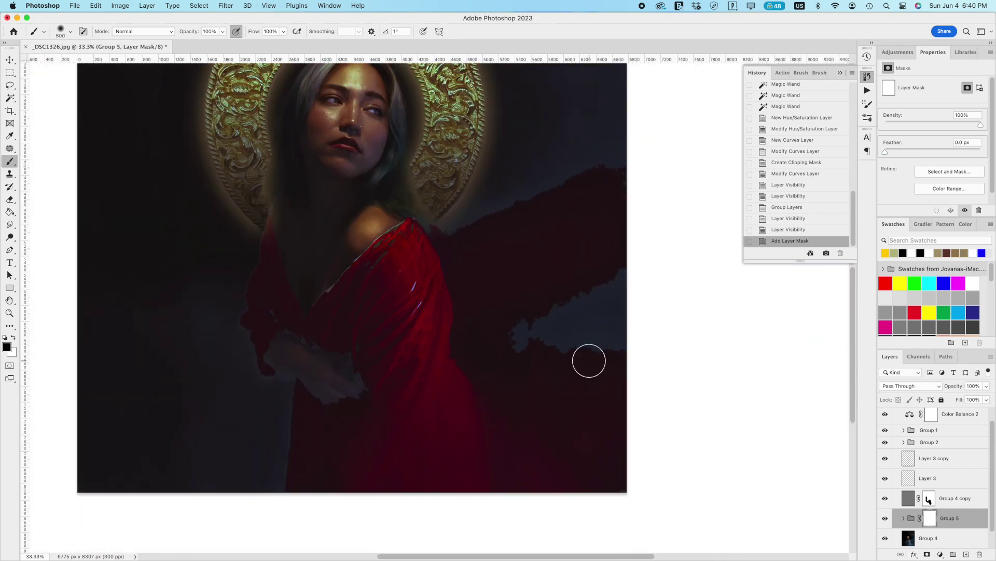
left_click_drag(582, 467, 610, 218)
mouse_move(467, 236)
left_mouse_down()
mouse_move(489, 329)
mouse_move(534, 296)
left_mouse_up()
left_click_drag(561, 467, 540, 420)
Step: Paint black on the Group 5 mask with a smaller brush along the dress's outer edge and around the forearms
key("bracketleft")
key("bracketleft")
key("bracketleft")
key("bracketleft")
key("bracketleft")
key("bracketleft")
key("bracketleft")
key("bracketleft")
mouse_move(496, 394)
left_mouse_down()
mouse_move(503, 501)
mouse_move(458, 354)
left_mouse_up()
mouse_move(462, 357)
left_mouse_down()
mouse_move(461, 317)
mouse_move(463, 325)
left_mouse_up()
mouse_move(451, 287)
left_mouse_down()
mouse_move(435, 227)
mouse_move(449, 261)
left_mouse_up()
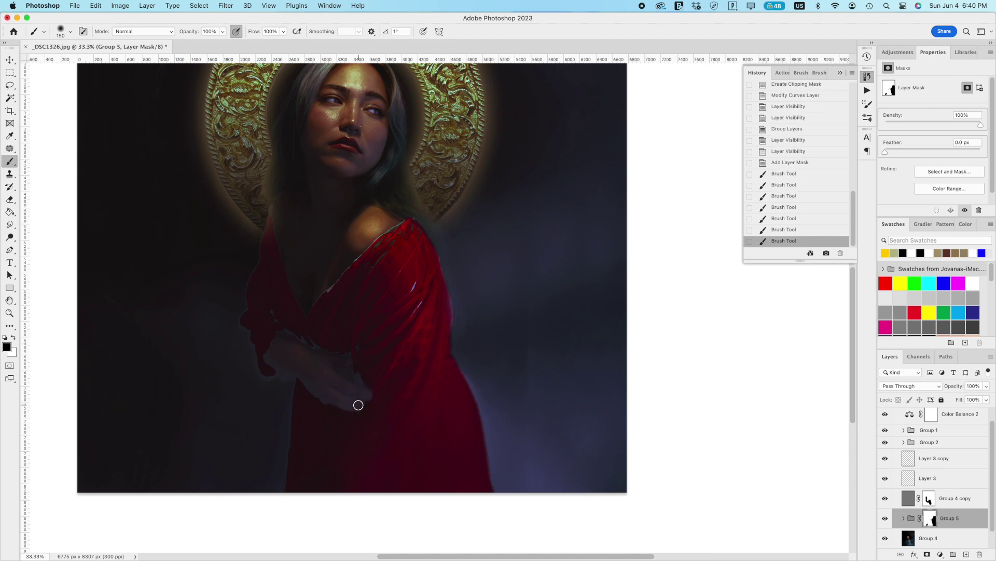
left_click_drag(302, 354, 274, 360)
Step: Compare the dress recolor with Group 5 hidden and shown, and look through the group's blending modes
left_click(885, 517)
left_click(885, 518)
left_click(911, 386)
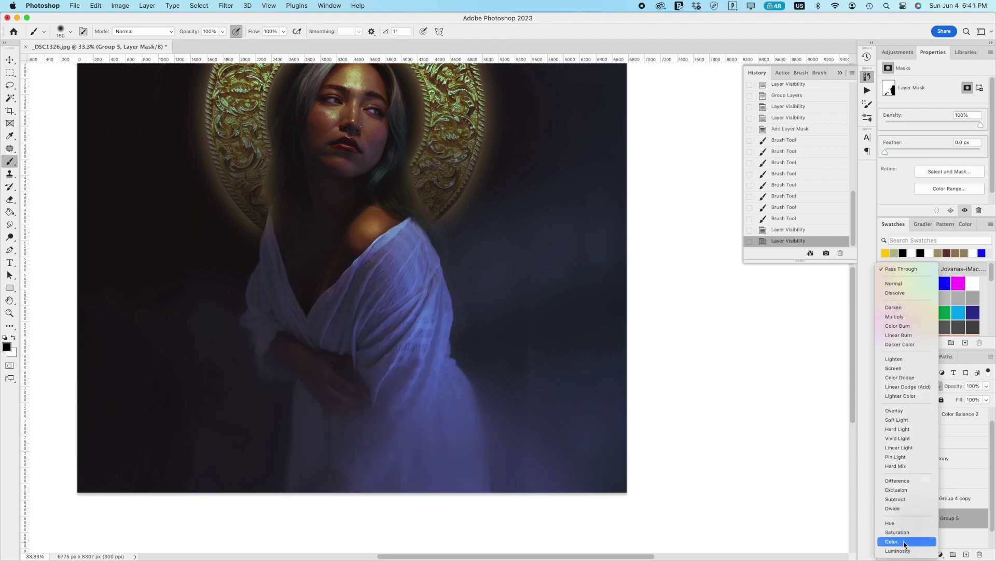
key("Escape")
Step: Set the Hue/Saturation layer inside Group 5 to Multiply and hide its clipped Curves layer
left_click(897, 518)
scroll(903, 513, "down", 3)
left_click(918, 499)
left_click(909, 386)
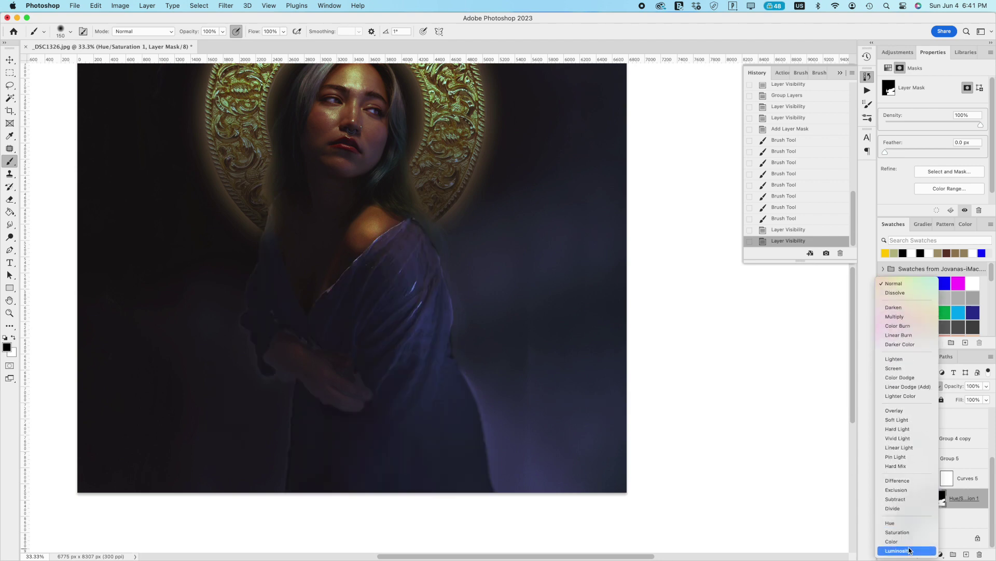
left_click(905, 316)
left_click(886, 479)
left_click(886, 479)
left_click(885, 479)
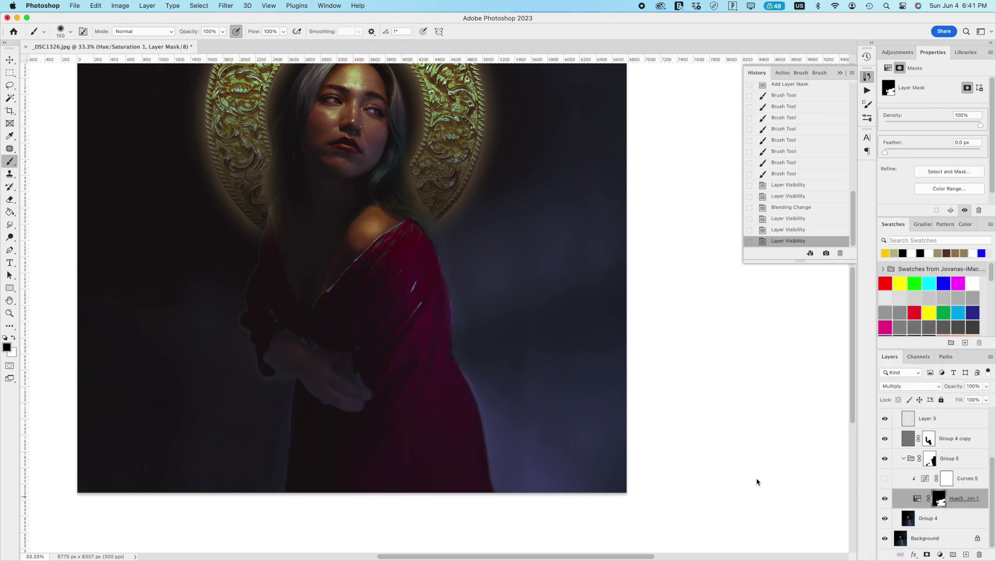
Step: Paint white on the Hue/Saturation mask with an 80 px brush over the uncolored fold highlights and neckline edge of the dress
key("super+equal")
key("super+equal")
key("super+equal")
key("bracketleft")
key("bracketleft")
key("bracketleft")
key("bracketleft")
left_click_drag(414, 280, 425, 362)
key("super+z")
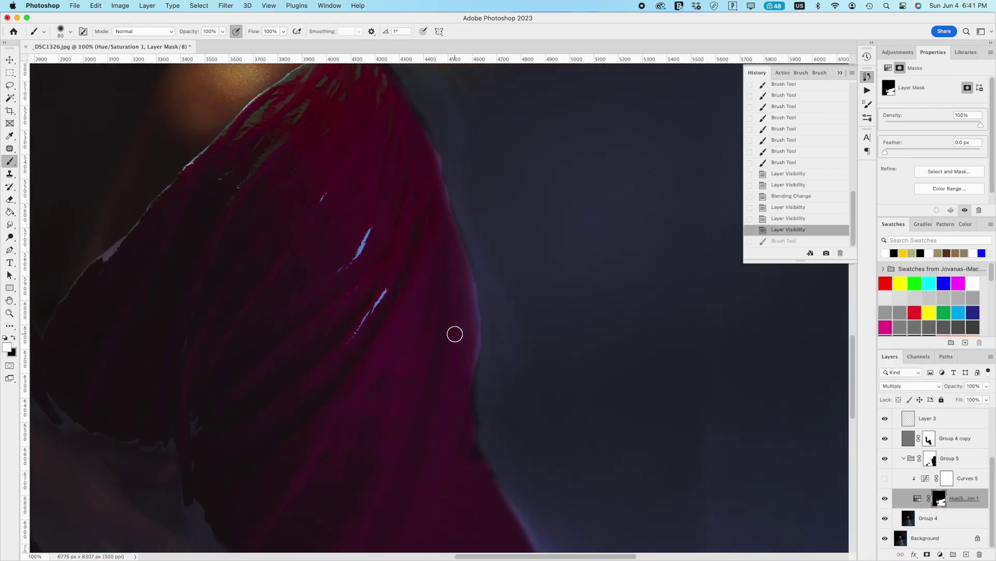
mouse_move(451, 329)
left_mouse_down()
mouse_move(354, 355)
mouse_move(366, 224)
left_mouse_up()
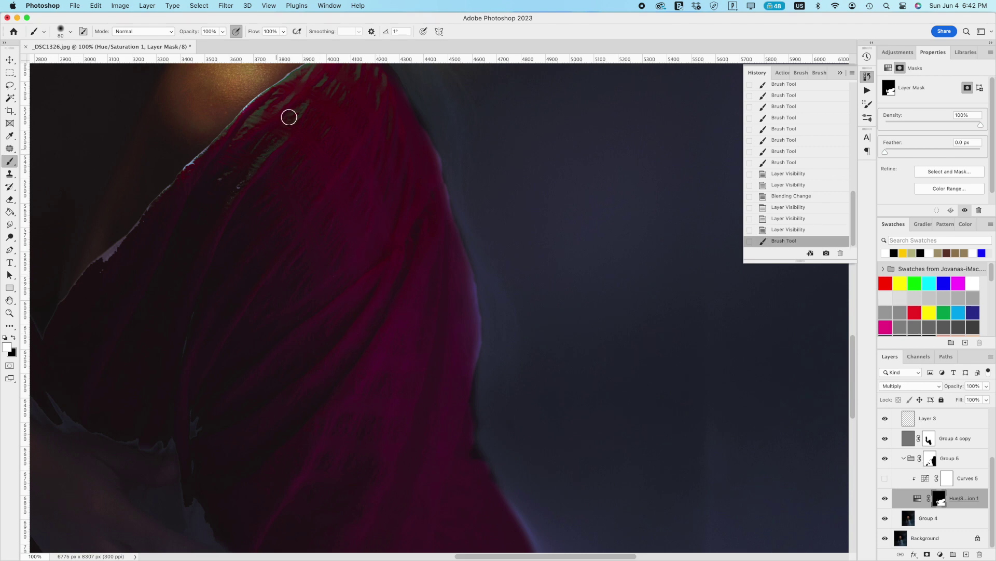
left_click_drag(274, 133, 237, 136)
left_click_drag(209, 149, 108, 254)
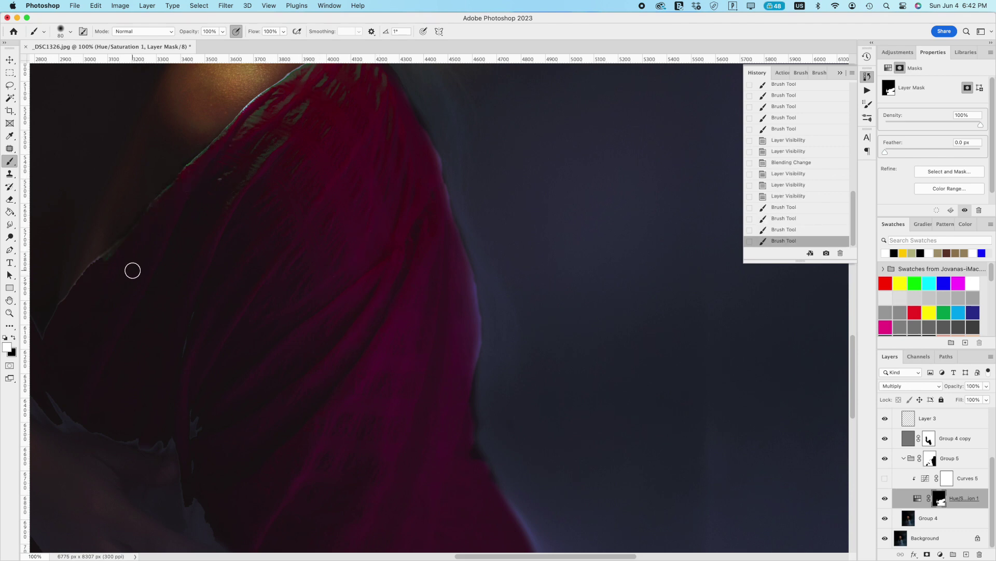
left_click_drag(461, 377, 387, 322)
mouse_move(403, 289)
left_mouse_down()
mouse_move(386, 216)
mouse_move(374, 229)
left_mouse_up()
Step: Paint white on the Group 5 mask along the dress's outer edge to extend the color to the fabric border
scroll(385, 218, "up", 2)
left_click(930, 459)
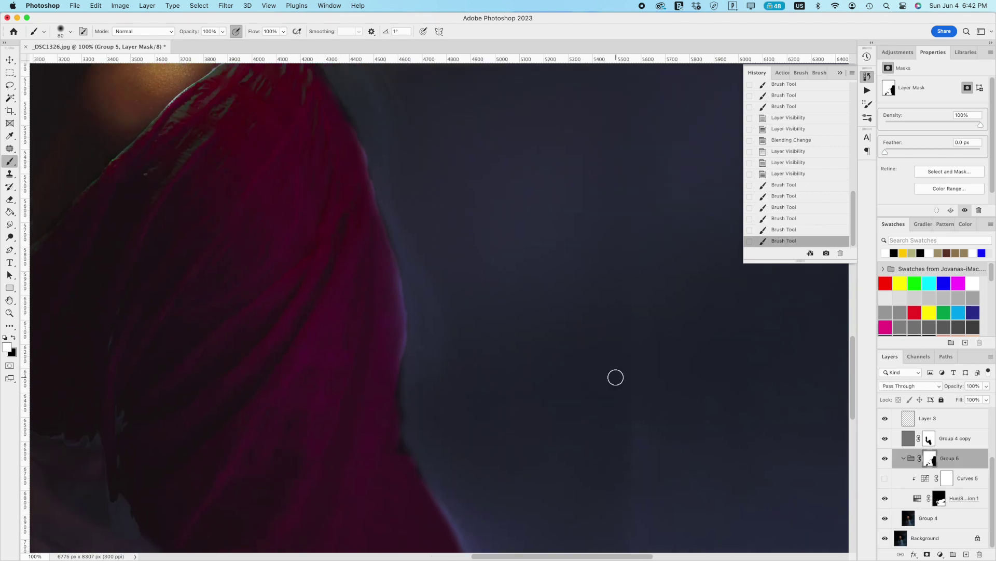
left_click_drag(398, 352, 389, 250)
left_click_drag(382, 333, 389, 367)
scroll(320, 258, "down", 5)
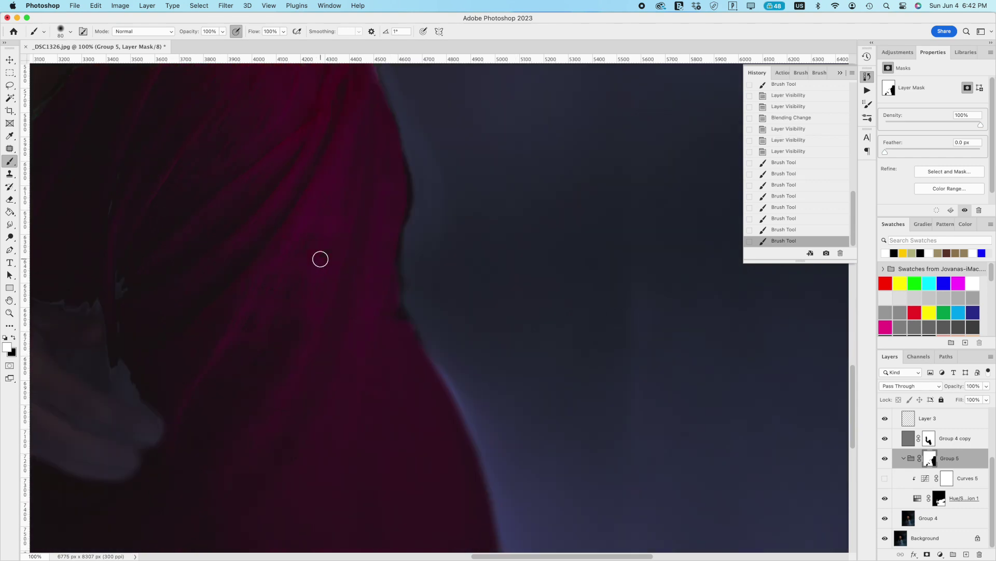
scroll(321, 258, "left", 5)
left_click_drag(290, 335, 122, 269)
Step: Hide Group 5 and delete it together with its dress-recoloring adjustments
key("super+minus")
key("super+minus")
key("super+minus")
key("super+minus")
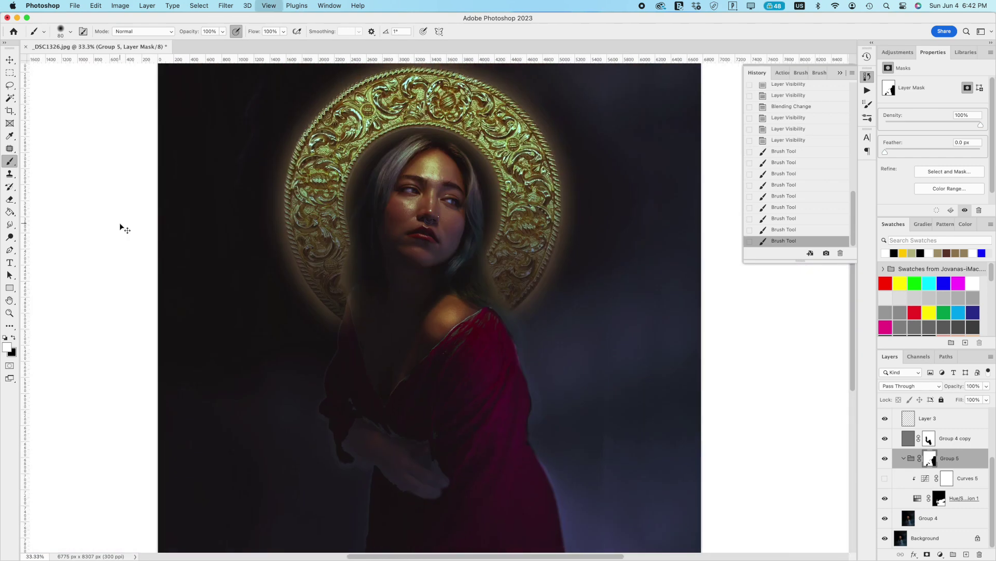
left_click(886, 460)
key("BackSpace")
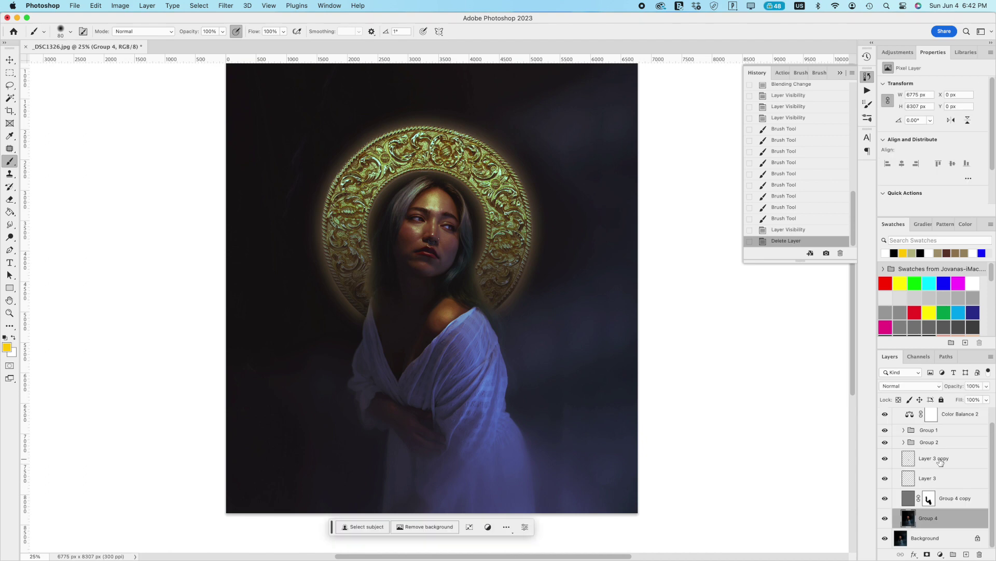
Step: Add a new layer above Group 4 and dab three soft yellow spots around the background with a 3100 px brush
left_click(966, 554)
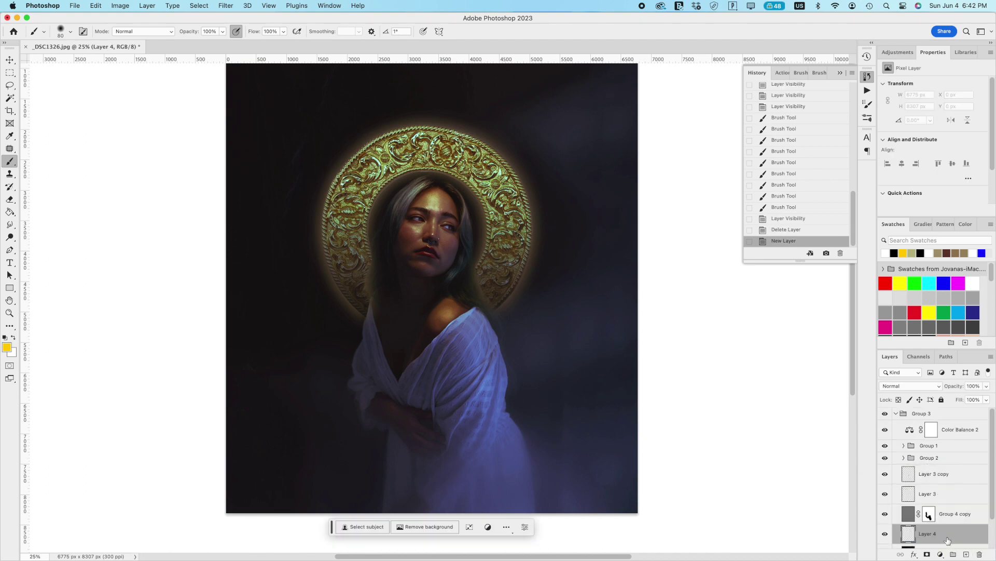
key("bracketright")
key("bracketright")
key("bracketright")
key("bracketright")
key("bracketright")
key("bracketright")
key("bracketright")
key("bracketright")
key("bracketright")
key("bracketright")
key("bracketright")
key("bracketright")
key("bracketright")
key("bracketright")
key("bracketright")
key("bracketright")
key("bracketright")
key("bracketright")
key("bracketright")
key("bracketright")
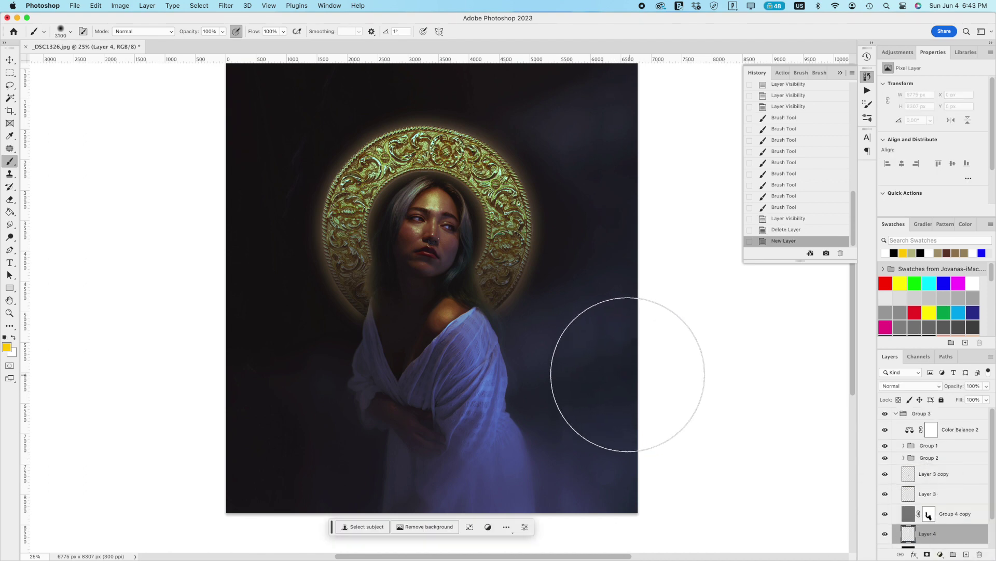
left_click(630, 375)
left_click(263, 257)
left_click(313, 91)
key("d")
left_click(291, 115)
left_click(256, 272)
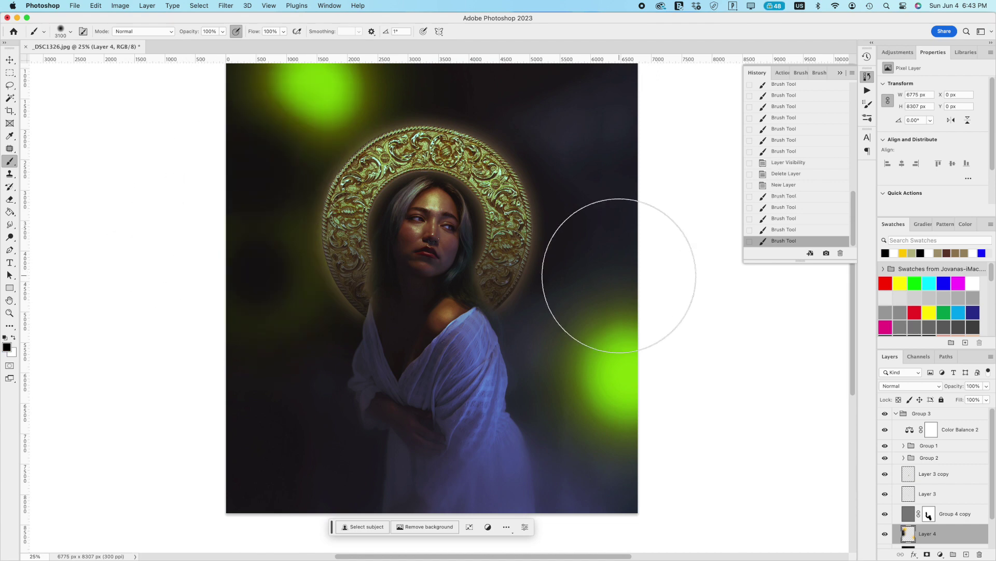
key("super+z")
key("super+z")
Step: Choose a dark blue foreground color and dab soft blue spots on both sides of the background
left_click(9, 347)
left_click(761, 143)
left_click_drag(793, 199, 793, 224)
left_click(729, 167)
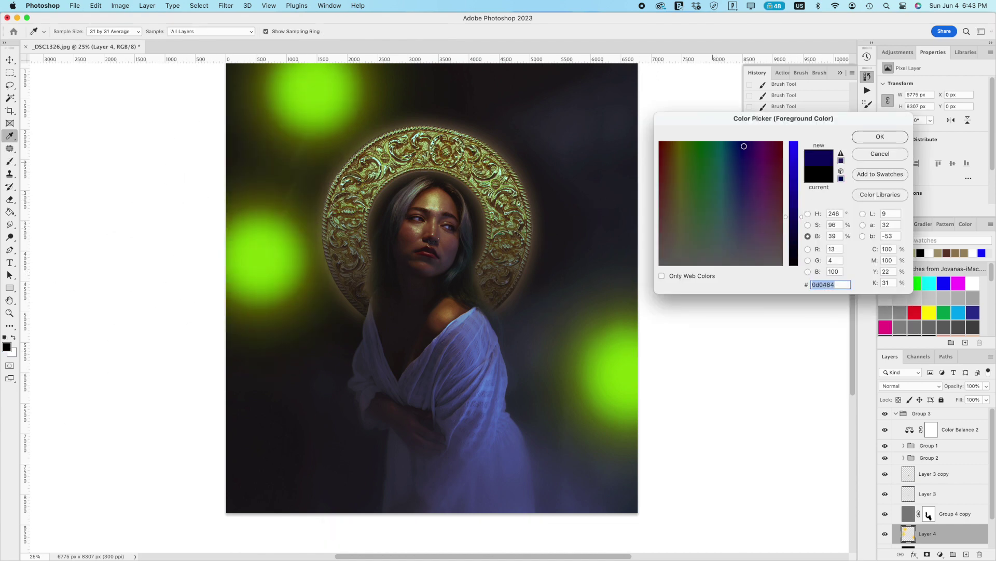
left_click(880, 137)
left_click(266, 362)
left_click(277, 440)
left_click(266, 210)
left_click(604, 195)
left_click(608, 434)
Step: Choose a dark red foreground color and dab soft red spots around the edges of the background
left_click(8, 347)
left_click(683, 170)
left_click(661, 151)
left_click(880, 136)
left_click(329, 131)
left_click(224, 110)
left_click(208, 353)
left_click(650, 278)
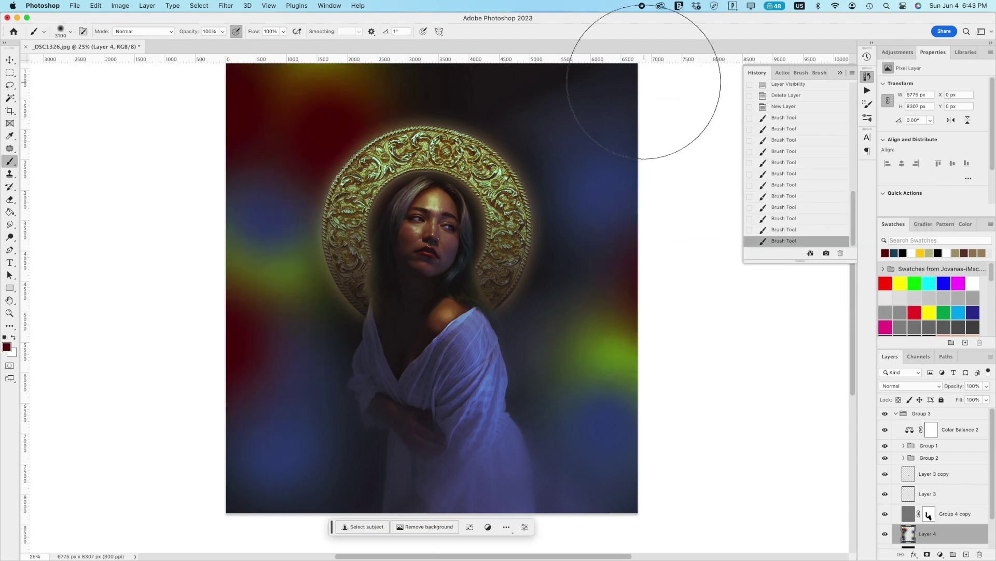
left_click(620, 79)
left_click(439, 63)
Step: Try the Color Burn blending mode on the painted color-spot layer, compare it hidden and shown, and delete the layer
left_click(909, 386)
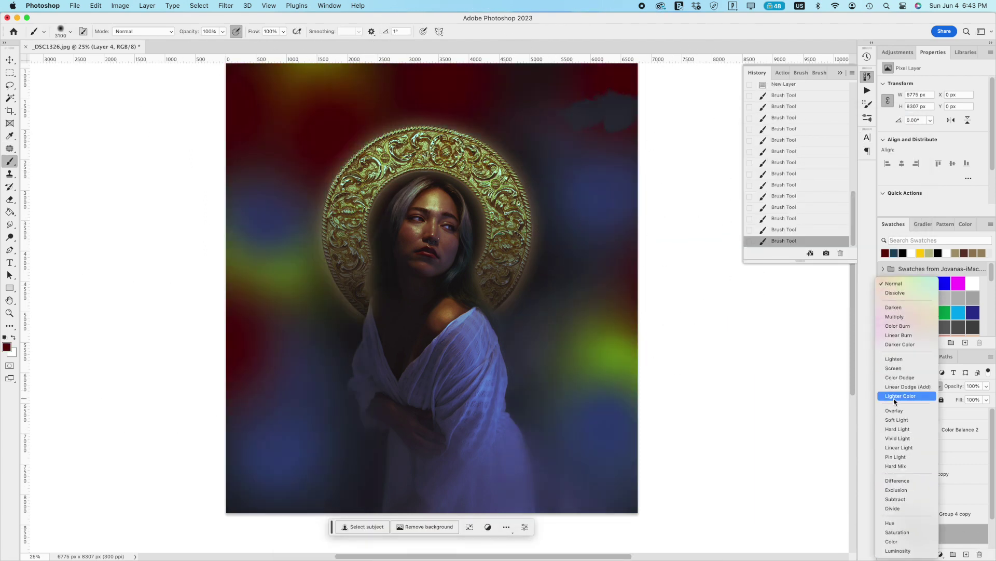
left_click(899, 325)
left_click(887, 535)
left_click(887, 535)
left_click(887, 535)
left_click(887, 535)
key("Delete")
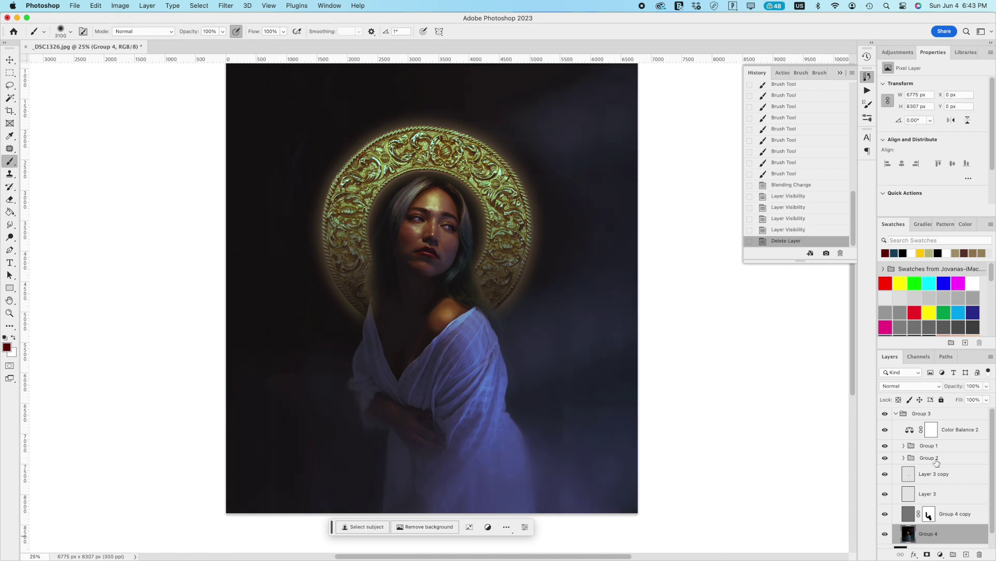
left_click(923, 414)
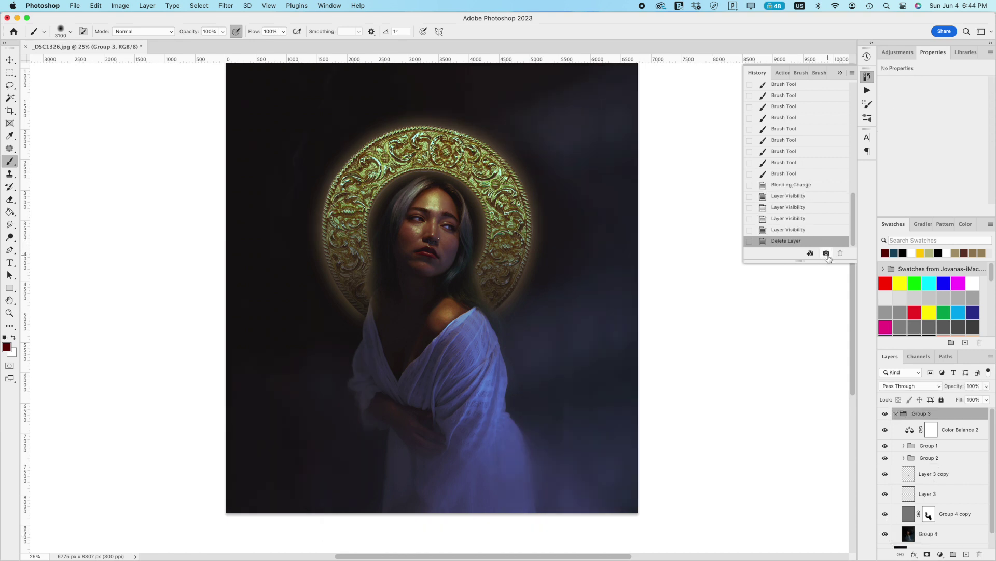
Step: Expand Group 1 and Group 2 and compare the image with the halo group and its top halo layer hidden and shown
scroll(918, 515, "down", 1)
left_click(904, 434)
scroll(938, 485, "down", 2)
left_click(886, 449)
left_click(885, 449)
left_click(912, 448)
left_click(904, 448)
scroll(928, 505, "down", 1)
left_click(886, 488)
left_click(886, 488)
left_click(886, 488)
left_click(886, 488)
left_click(886, 487)
left_click(886, 487)
left_click(936, 486)
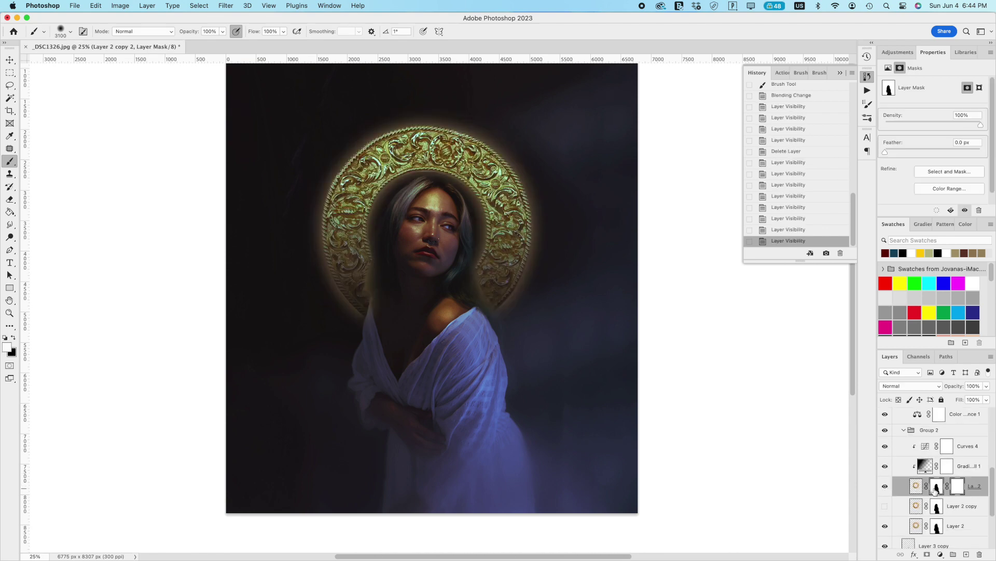
left_click(912, 488)
Step: Collapse Group 2, convert it to a smart object and open the Field Blur filter on it
left_click(904, 431)
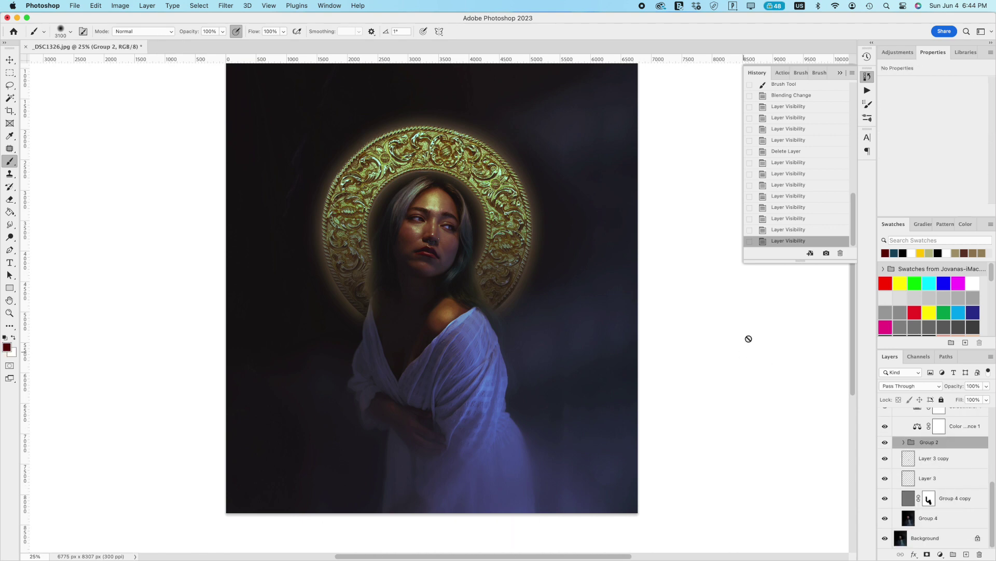
right_click(946, 447)
left_click(900, 231)
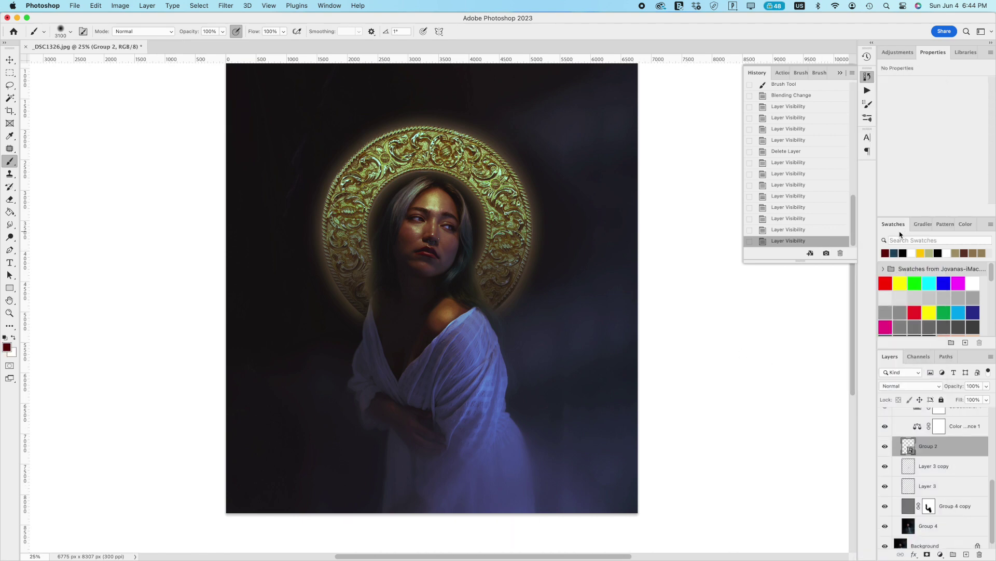
left_click(226, 6)
mouse_move(311, 131)
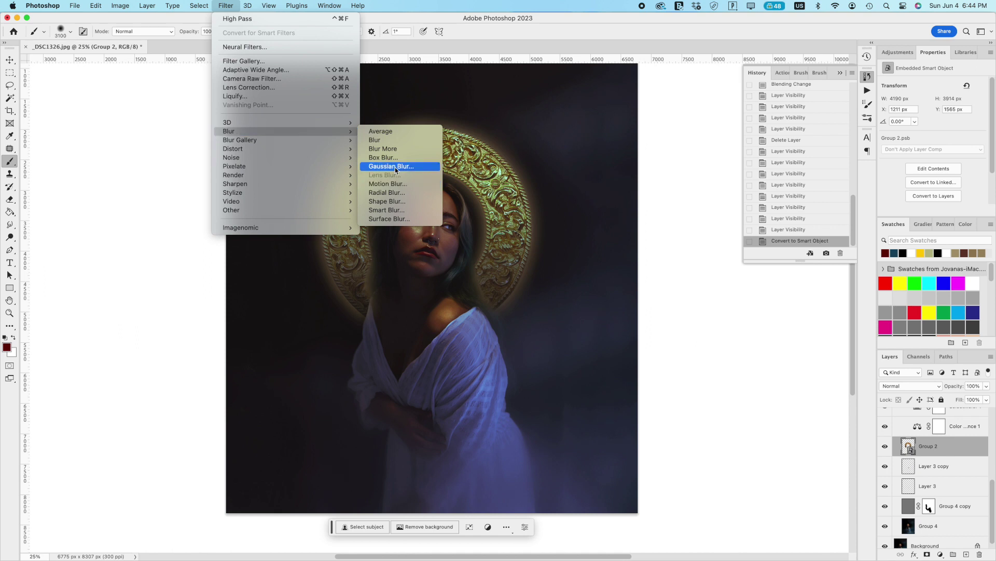
mouse_move(284, 140)
left_click(397, 140)
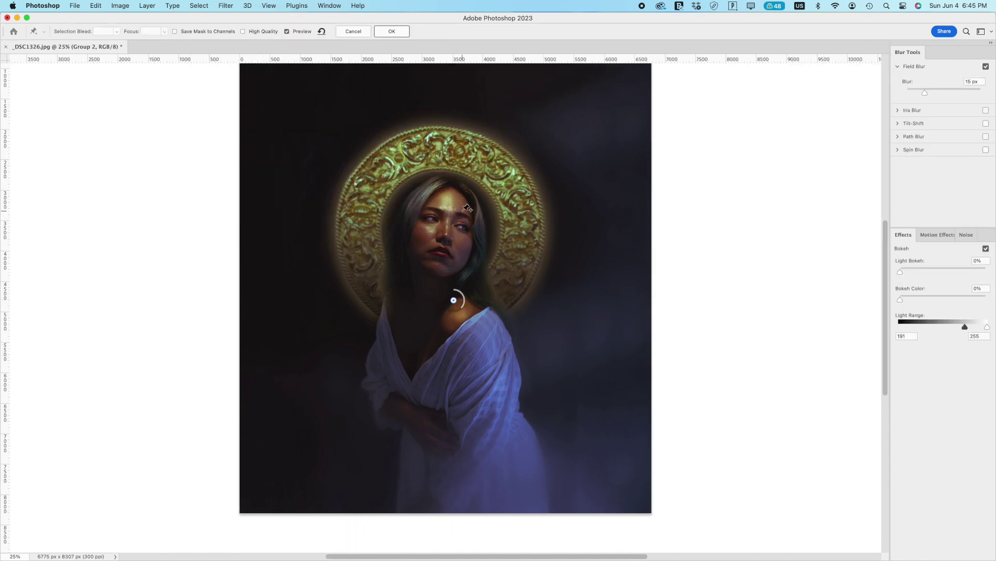
Step: Apply Field Blur to the halo with one pin at its lower-left end and a 24 px pin at its lower-right end
left_click_drag(455, 301, 379, 300)
left_click(509, 289)
left_click_drag(505, 302, 496, 311)
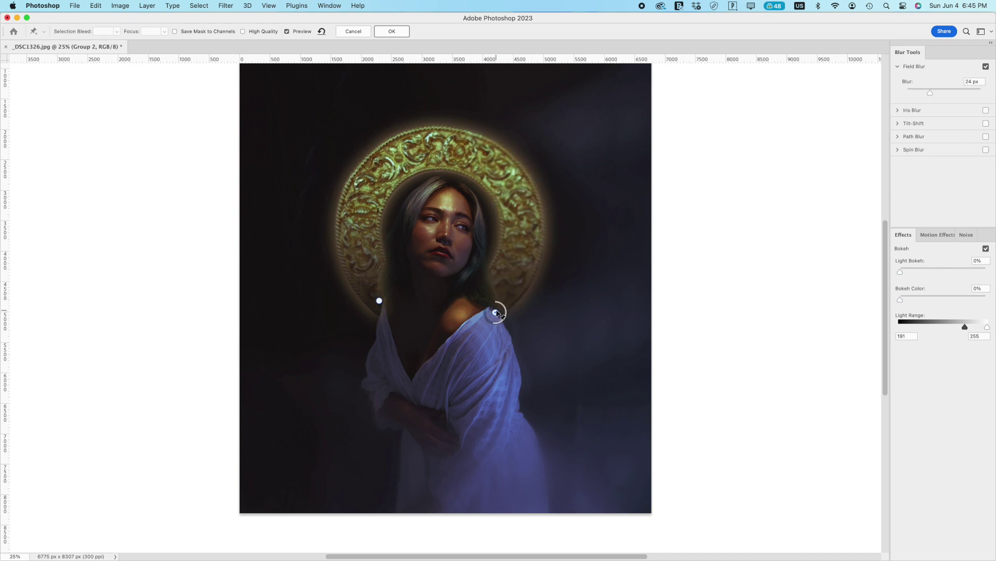
left_click(379, 301)
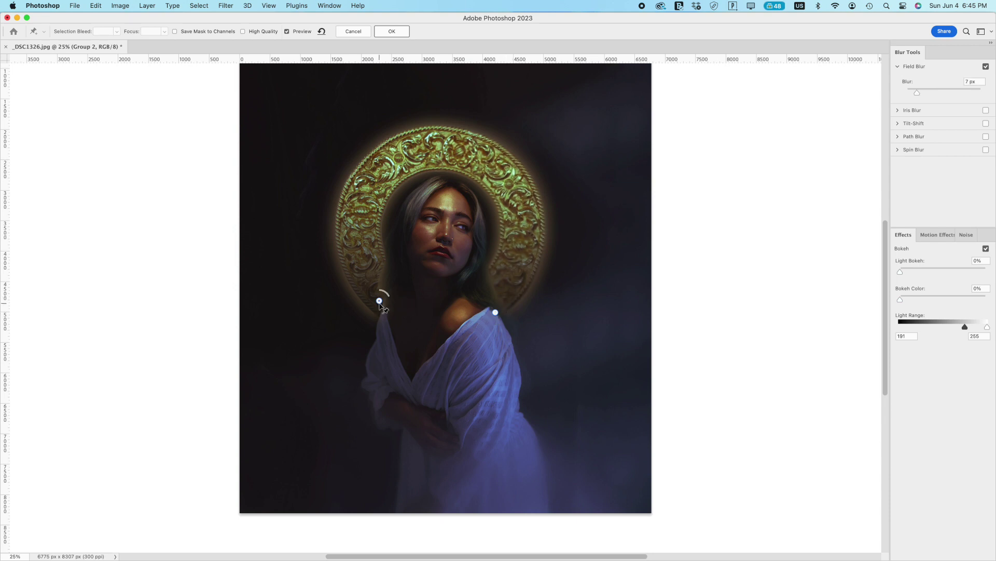
left_click_drag(380, 303, 391, 302)
key("Return")
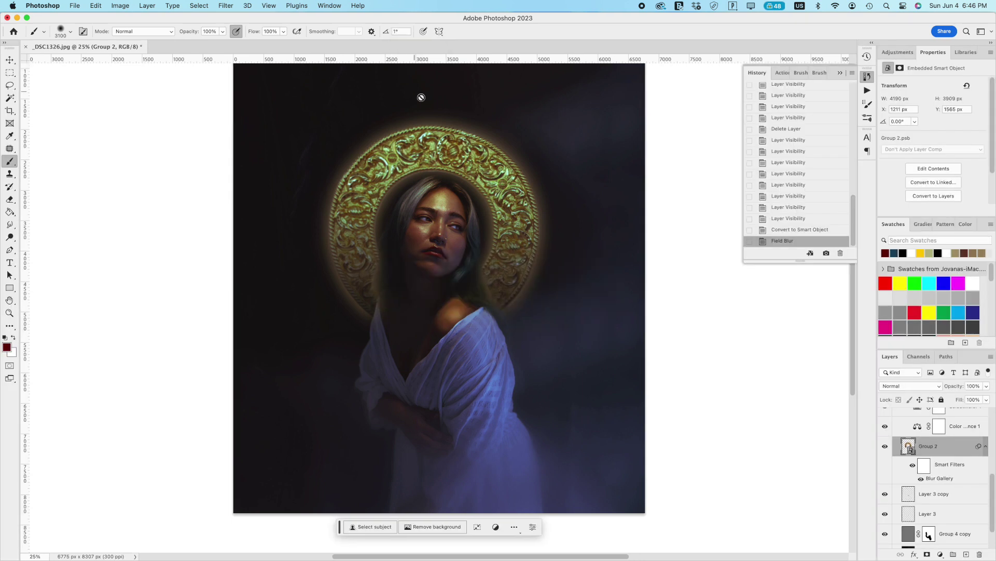
Step: Paint black on Group 2's smart filter mask across the upper halo with a 1700 px brush
scroll(914, 468, "up", 5)
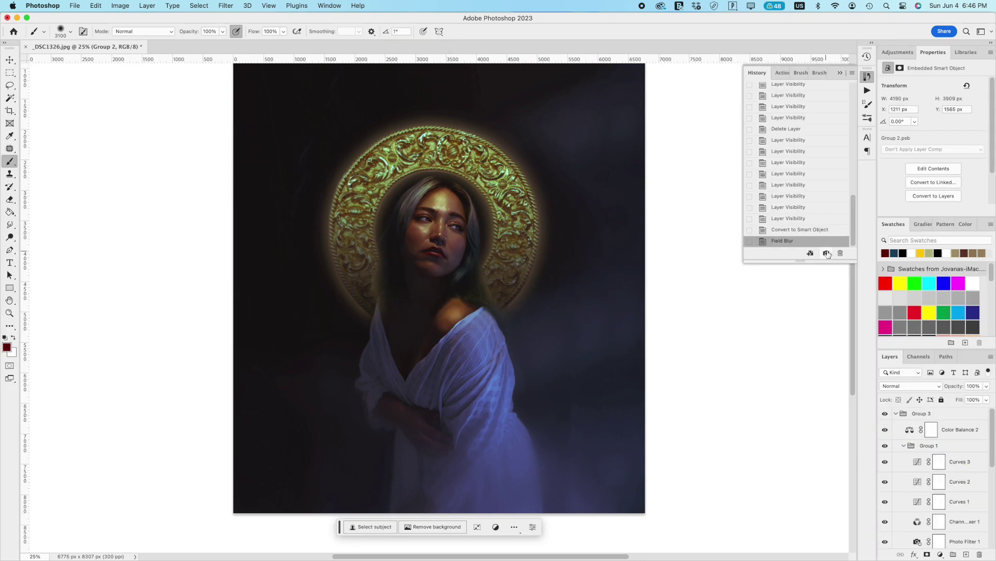
scroll(927, 457, "down", 5)
left_click(926, 457)
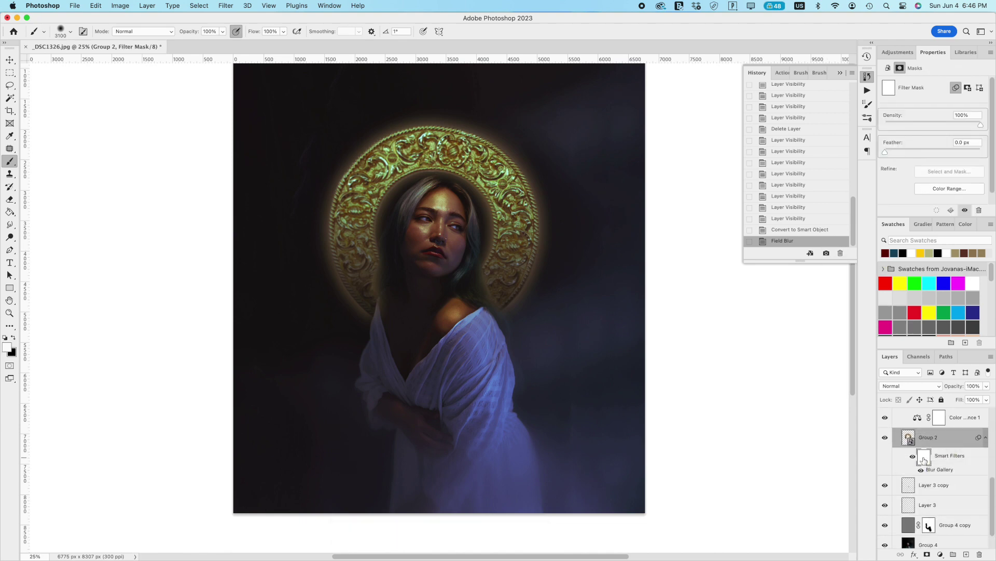
key("x")
key("bracketleft")
key("bracketleft")
key("bracketleft")
key("bracketleft")
key("bracketleft")
key("bracketleft")
key("bracketleft")
key("bracketleft")
key("bracketleft")
key("bracketleft")
key("bracketleft")
key("bracketleft")
key("bracketleft")
key("bracketleft")
left_click_drag(495, 180, 339, 179)
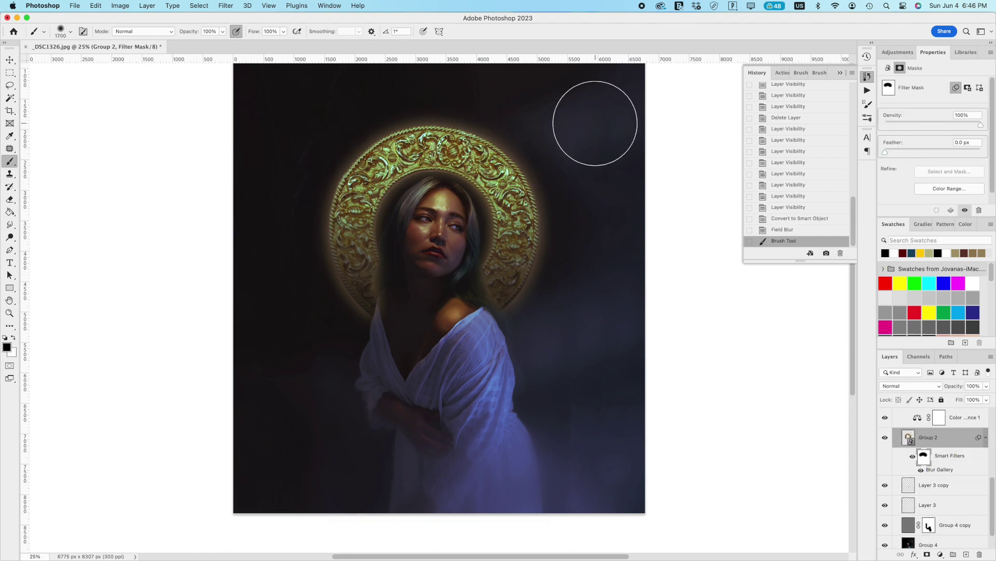
Step: Paint the filter mask along the halo's right side at 30% brush opacity and compare Group 2 hidden and shown
key("3")
mouse_move(536, 204)
left_mouse_down()
mouse_move(358, 256)
mouse_move(534, 207)
mouse_move(476, 132)
mouse_move(336, 252)
mouse_move(564, 257)
left_mouse_up()
left_click(885, 438)
left_click(886, 440)
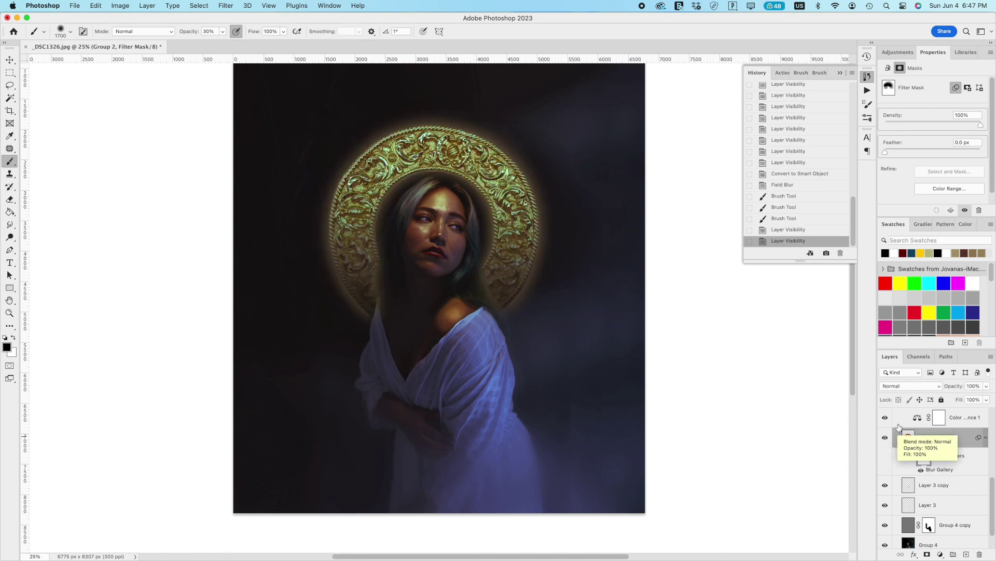
Step: Collapse Group 3 and compare the original image state with Snapshot 5 in the history
left_click(896, 414)
scroll(828, 254, "up", 10)
left_click(789, 91)
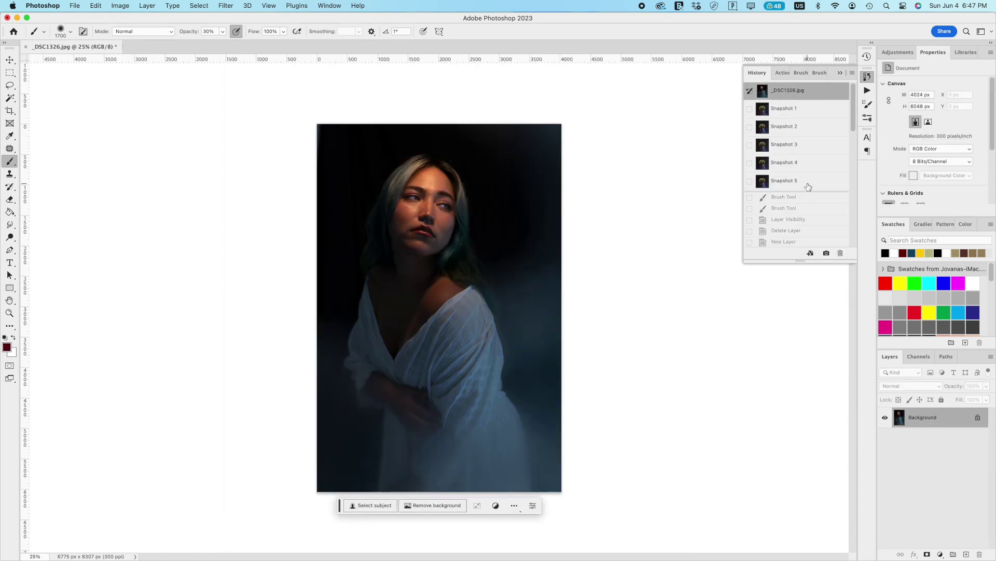
left_click(807, 182)
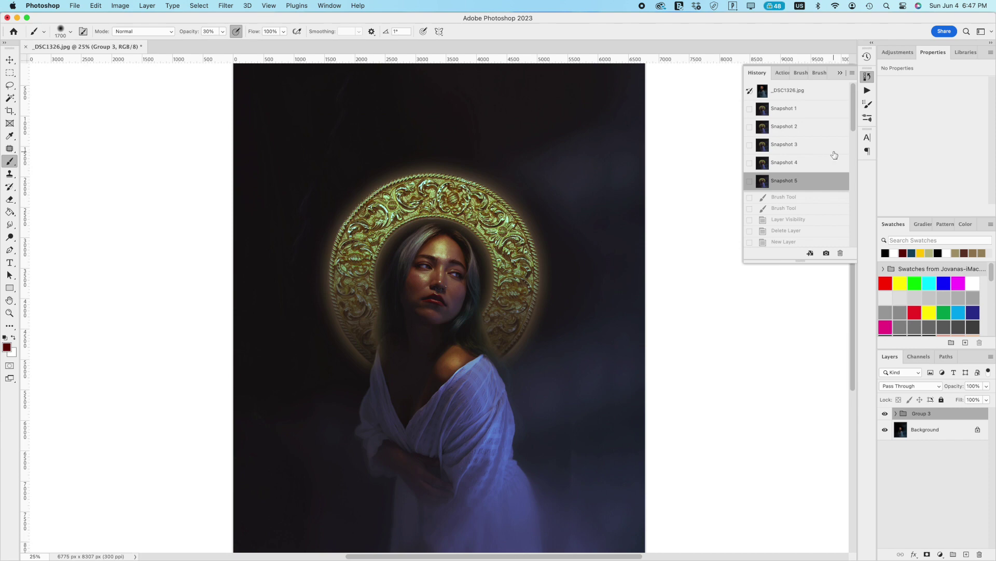
Step: Try outlining a Patch tool area in the dark background left of the halo, then clear the selection
key("j")
left_click_drag(292, 183, 331, 180)
mouse_move(322, 169)
left_mouse_down()
mouse_move(264, 310)
mouse_move(310, 224)
left_mouse_up()
left_click(285, 192)
left_click(497, 218)
right_click(944, 429)
left_click(959, 431)
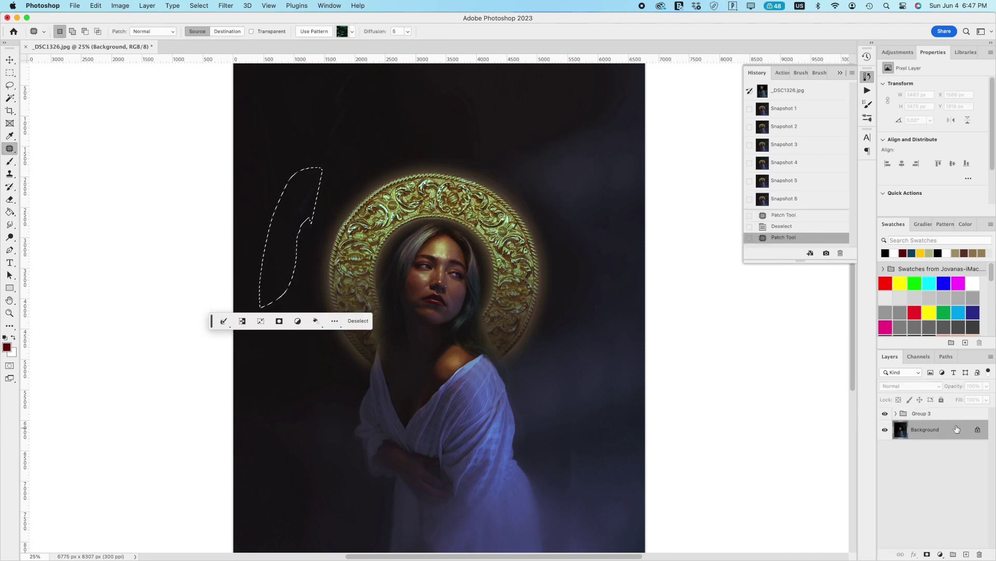
right_click(933, 414)
left_click(899, 234)
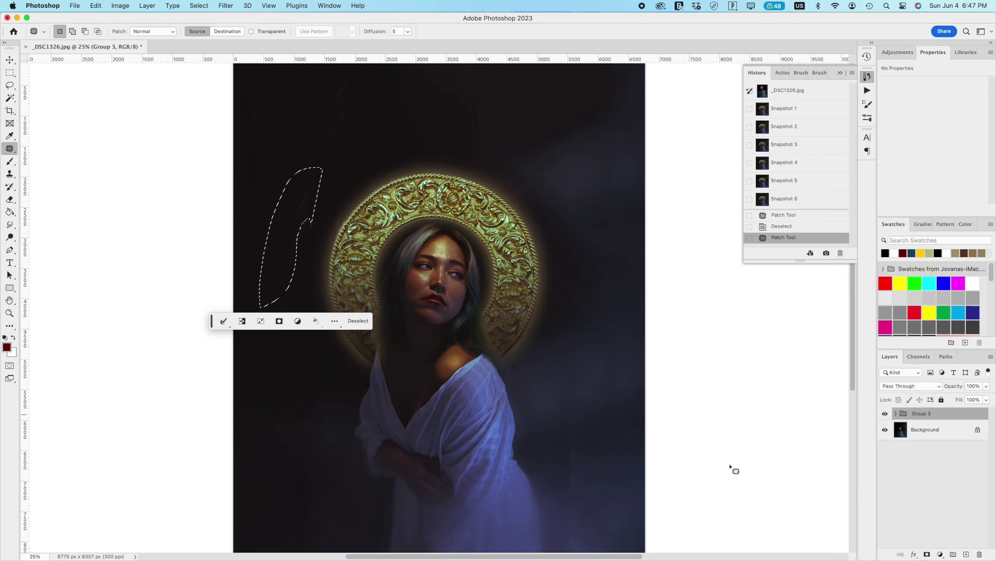
key("super+d")
Step: Try merging Group 3 into a single layer and undo the merge
right_click(956, 414)
left_click(915, 461)
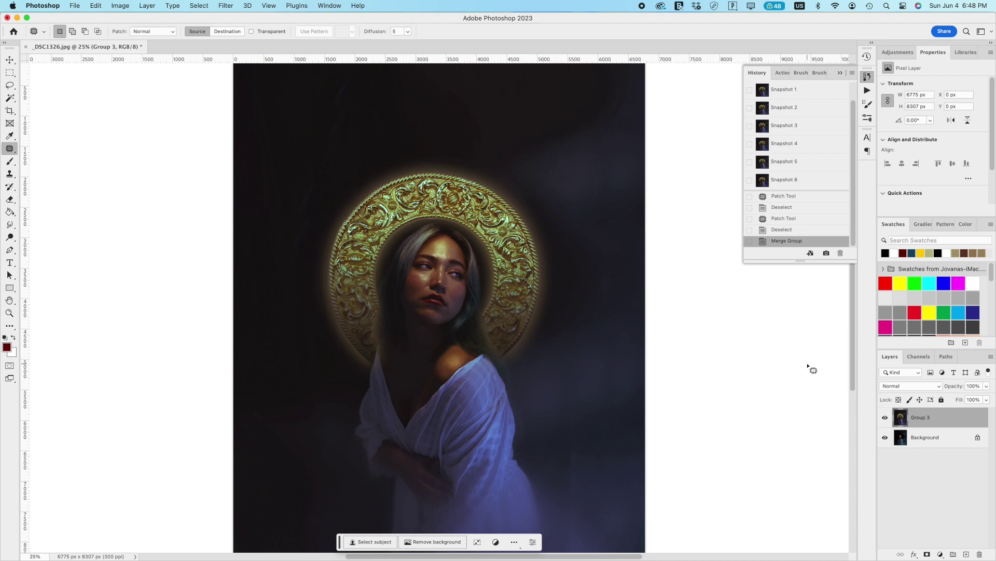
key("super+z")
Step: Duplicate the Group 4 layer inside Group 3 and open Smart Sharpen on the copy
left_click(928, 519)
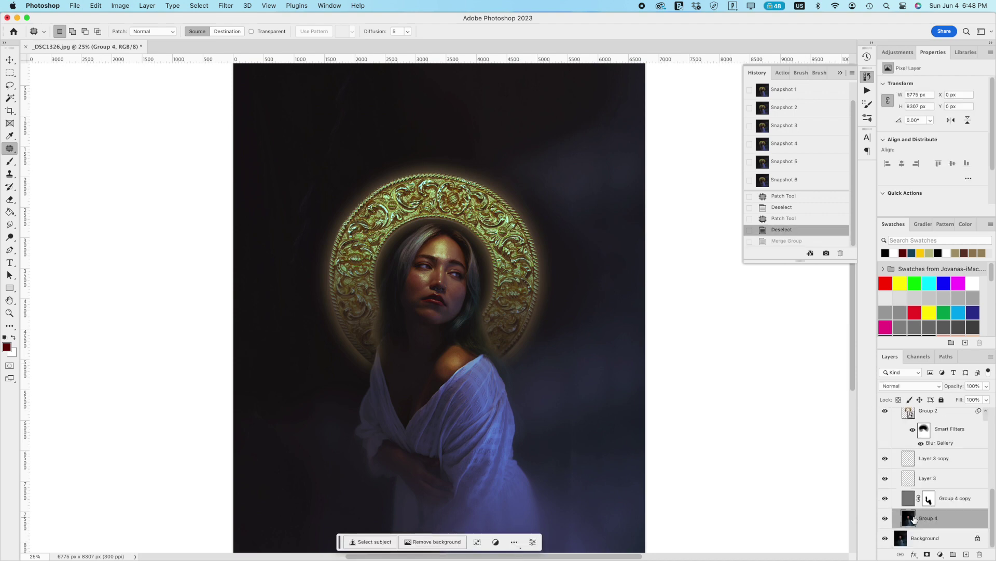
key("super+j")
left_click(226, 5)
left_click(401, 210)
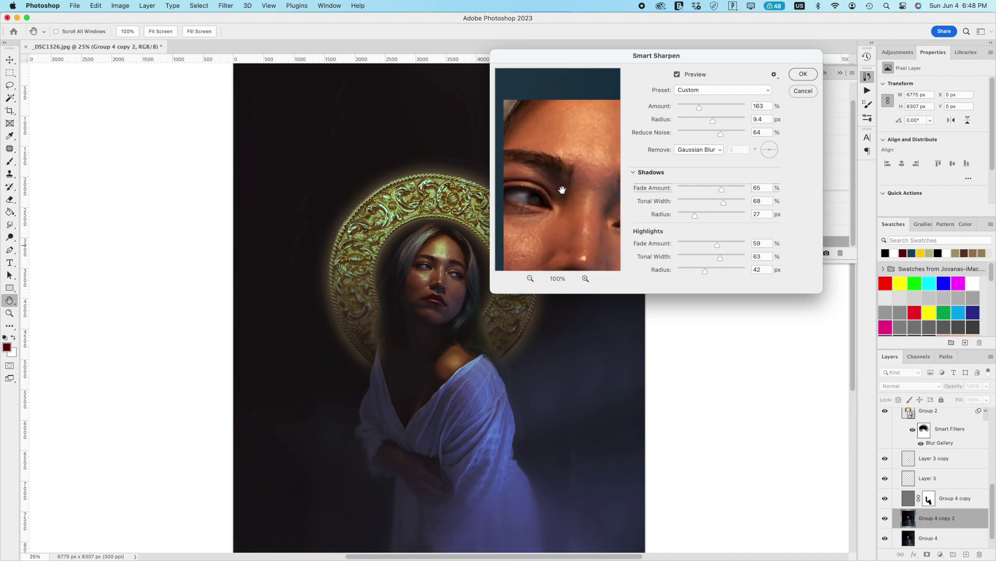
Step: Set the Smart Sharpen shadows to 39% tonal width and 43 px radius while checking the face in the preview
left_click_drag(563, 194, 586, 174)
left_click(703, 201)
left_click_drag(560, 150, 512, 137)
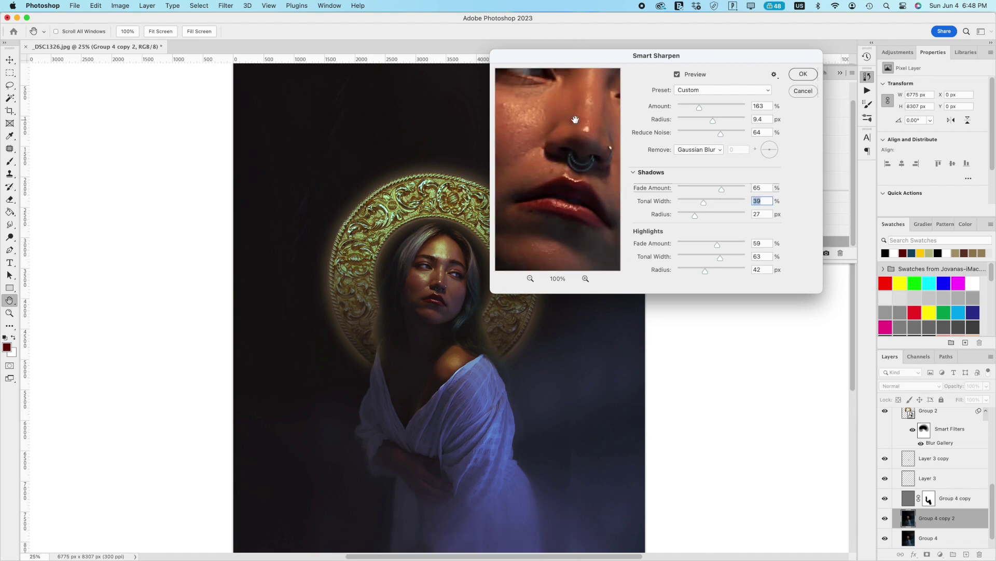
left_click_drag(575, 120, 612, 111)
left_click(706, 214)
left_click_drag(577, 188, 534, 106)
left_click_drag(592, 148, 585, 190)
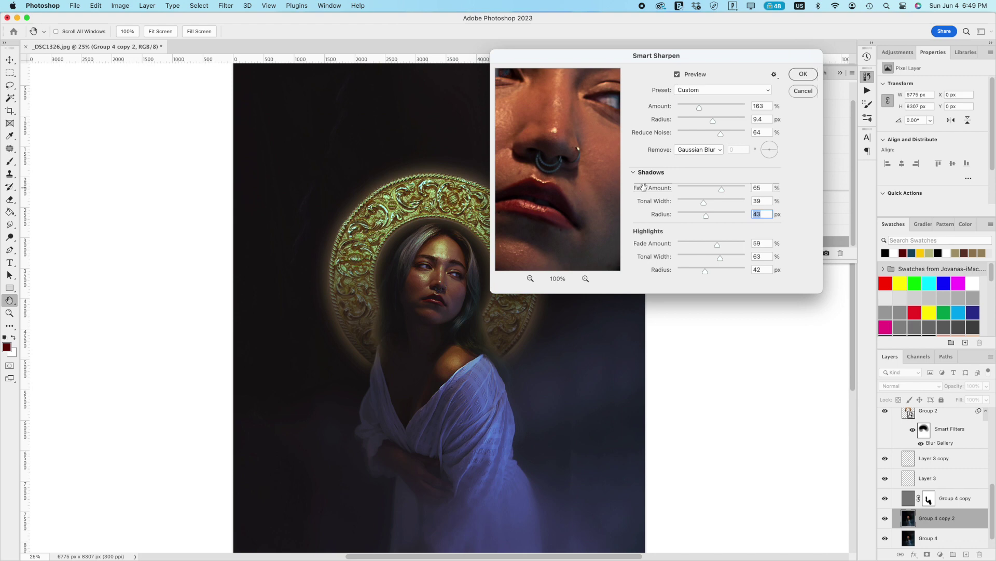
Step: Set the highlights fade amount to 50% and the sharpening amount to 131%, checking the eye and lips
mouse_move(717, 244)
left_mouse_down()
mouse_move(731, 245)
mouse_move(711, 244)
left_mouse_up()
left_click_drag(602, 213, 540, 220)
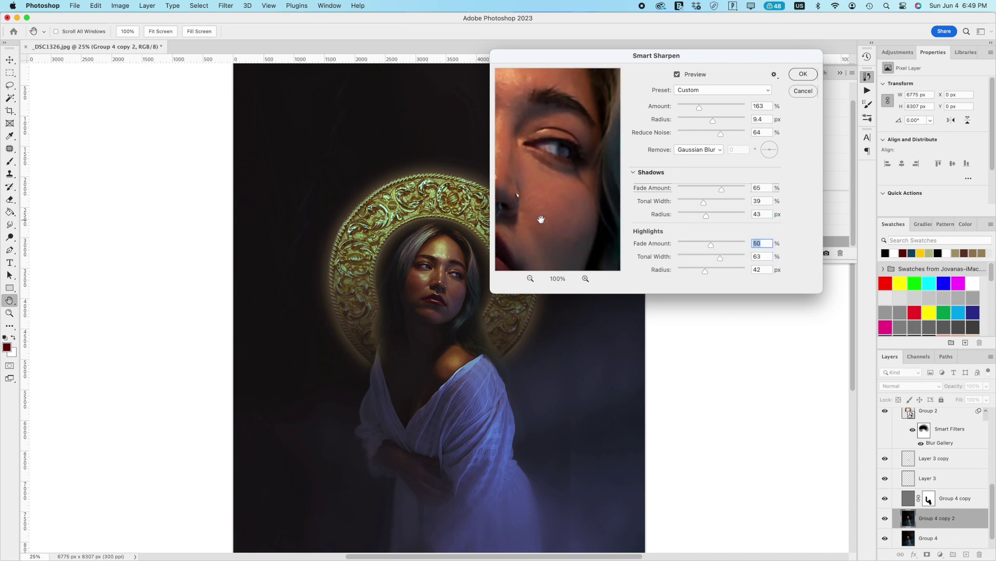
left_click(710, 108)
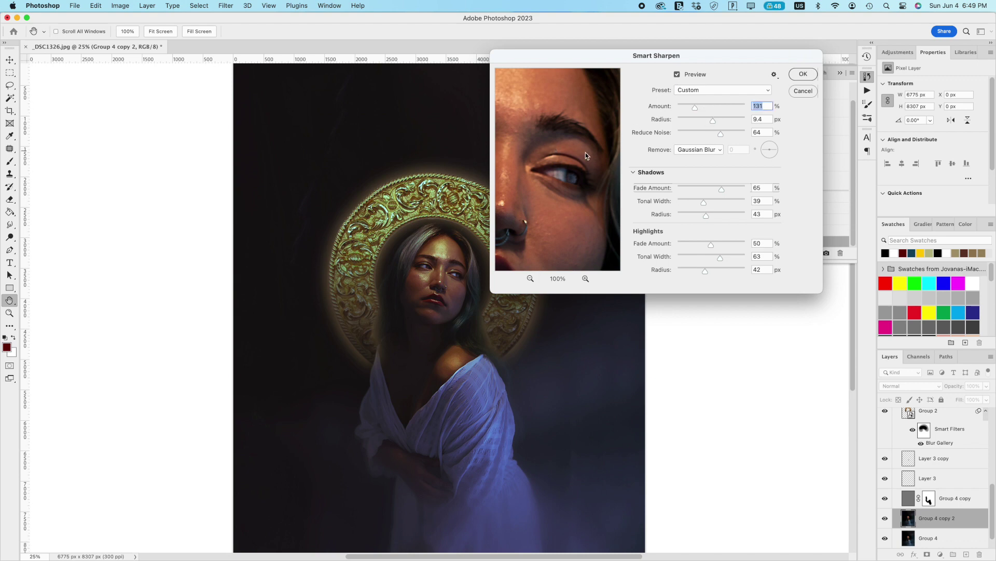
left_click_drag(588, 150, 613, 121)
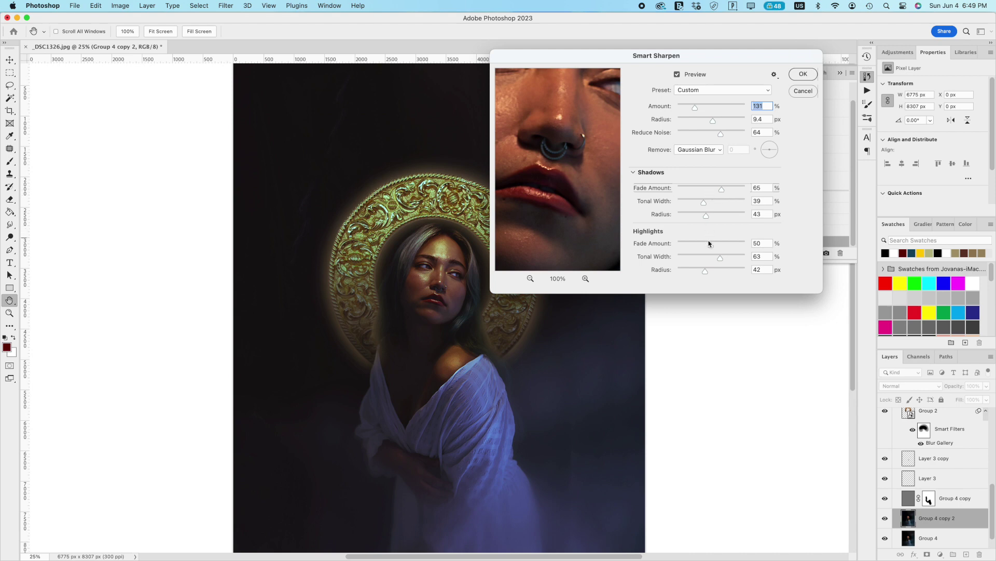
Step: Set the Smart Sharpen highlights to 23% fade amount, 85% tonal width and 75 px radius
left_click_drag(711, 244, 693, 245)
left_click(736, 258)
left_click_drag(556, 121, 527, 253)
left_click(729, 271)
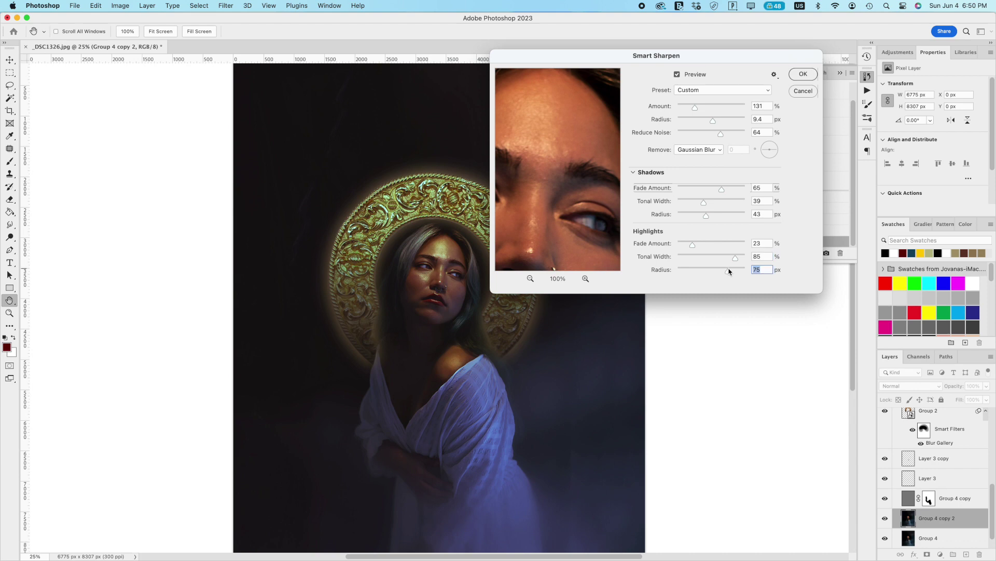
Step: Set the highlights fade amount to 44%, highlights radius to 52 px and sharpening amount to 149%, and apply Smart Sharpen
left_click(708, 244)
left_click_drag(598, 236, 717, 176)
left_click(696, 106)
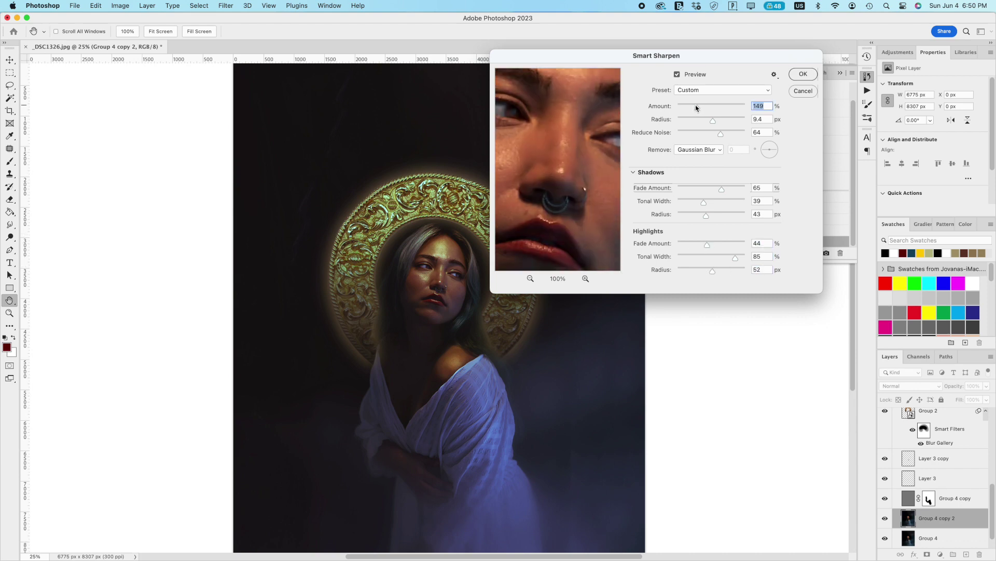
left_click_drag(543, 163, 592, 231)
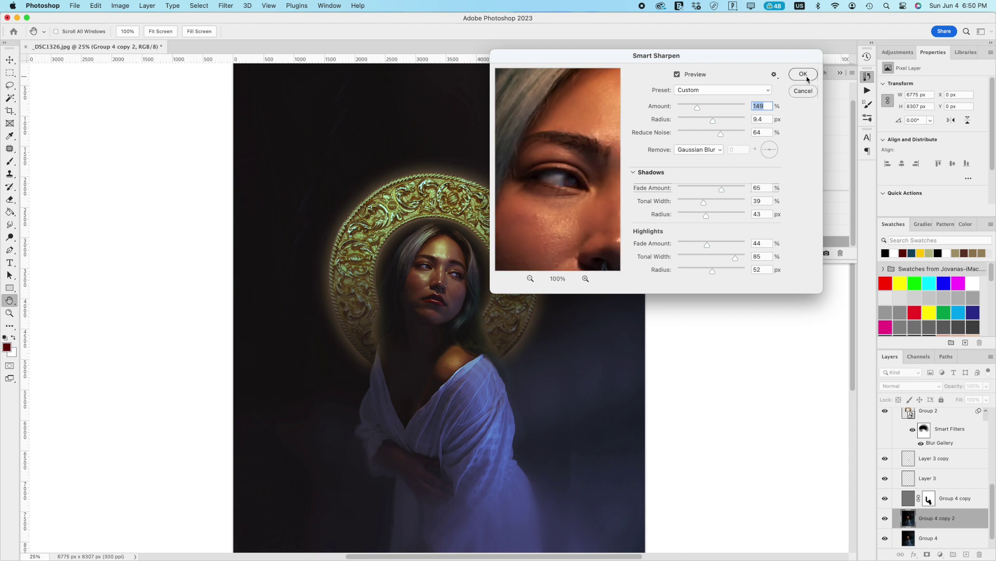
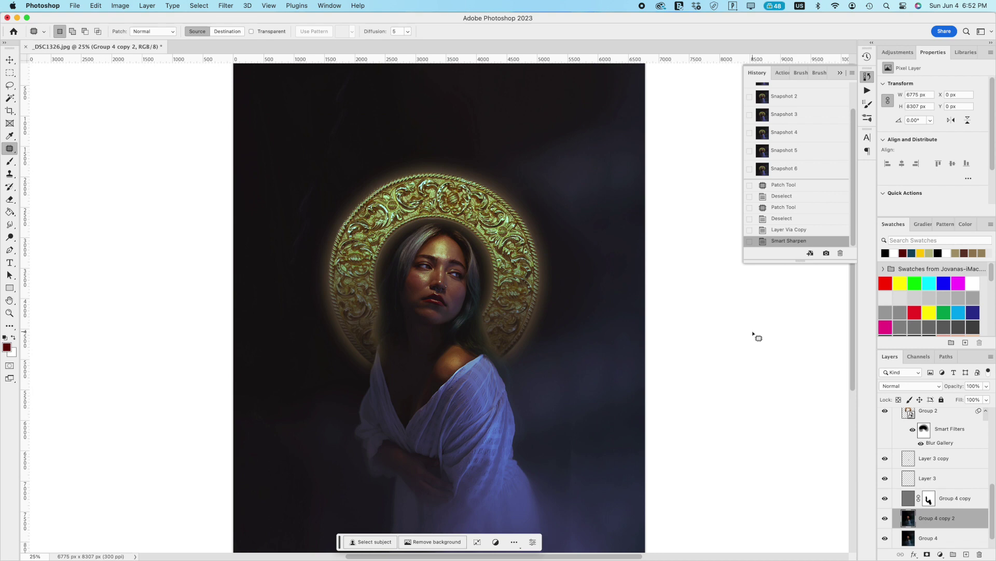
Step: Add a layer mask to Group 4 copy 2 and paint black over the dress and arms with a 700 px brush at 30% opacity
key("super+plus")
key("super+plus")
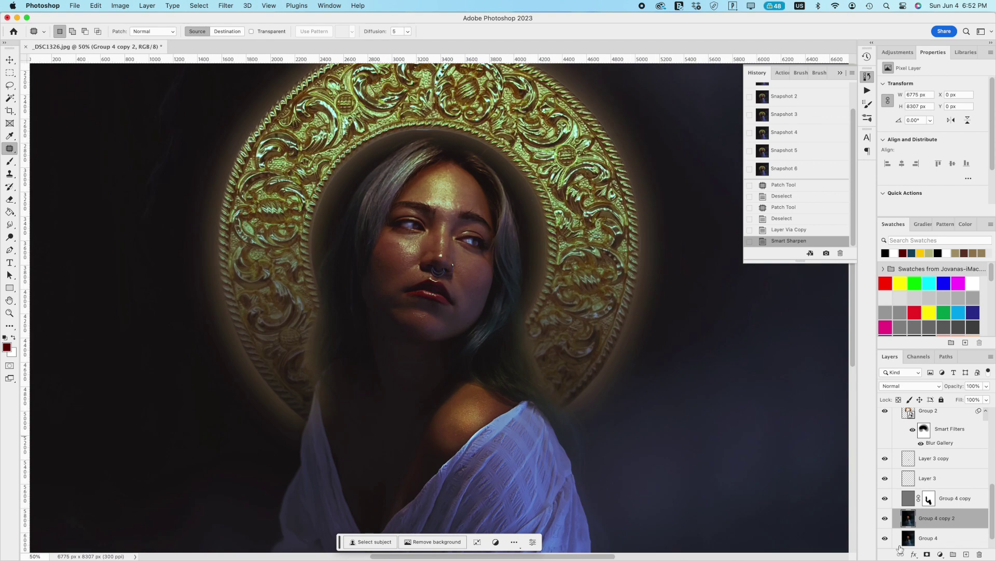
left_click(927, 554)
scroll(532, 375, "down", 5)
key("b")
key("bracketleft")
key("bracketleft")
key("bracketleft")
key("bracketleft")
key("bracketleft")
key("bracketleft")
key("bracketleft")
key("bracketleft")
key("bracketleft")
key("bracketleft")
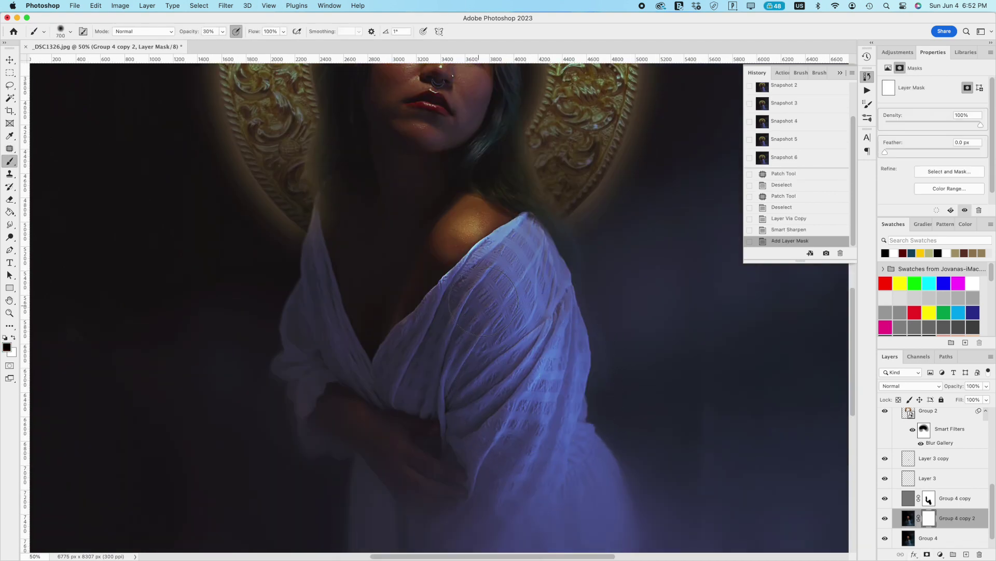
left_click_drag(483, 301, 475, 353)
scroll(483, 332, "down", 3)
left_click_drag(524, 405, 552, 507)
left_click_drag(405, 447, 338, 356)
left_click_drag(332, 332, 308, 244)
left_click_drag(364, 311, 449, 371)
mouse_move(449, 358)
left_mouse_down()
mouse_move(441, 278)
mouse_move(462, 223)
left_mouse_up()
left_click_drag(482, 250, 498, 322)
left_click_drag(519, 353, 551, 438)
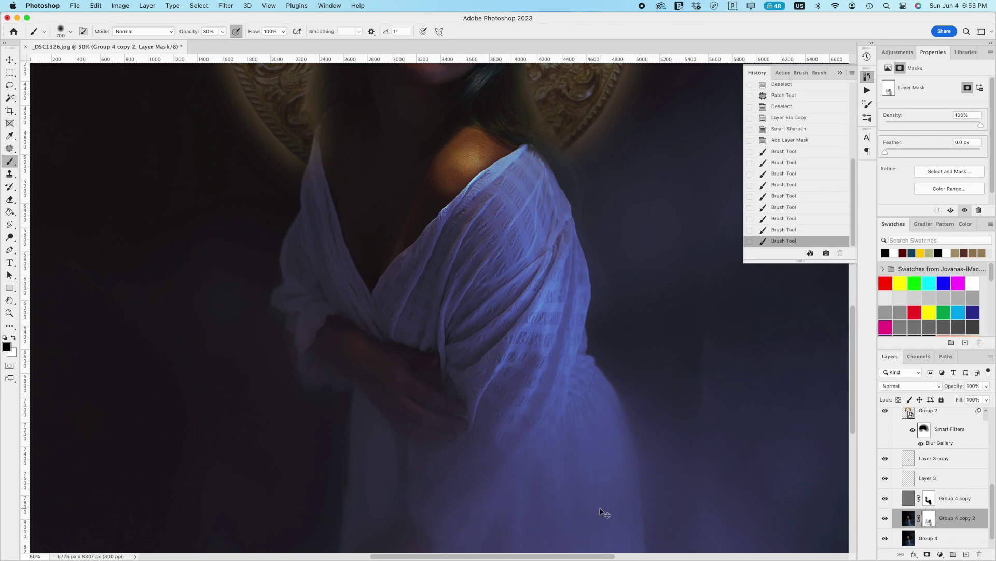
Step: Collapse Group 3 and compare the whole image with the group hidden and shown
key("super+minus")
key("super+minus")
key("super+minus")
scroll(919, 469, "up", 10)
left_click(896, 413)
left_click(886, 414)
left_click(886, 415)
left_click(886, 415)
left_click(886, 415)
Step: Expand Group 3 and patch a small skin spot on the cheek below the left-hand eye on the Group 4 copy layer
left_click(895, 414)
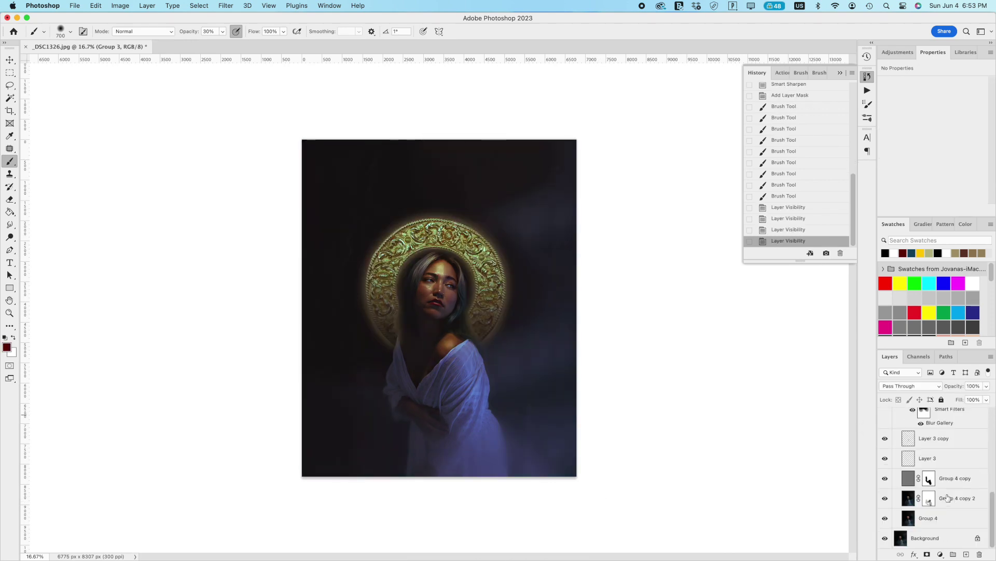
left_click(950, 478)
key("super+plus")
key("super+plus")
key("super+plus")
key("super+plus")
key("super+plus")
key("super+plus")
key("bracketleft")
key("bracketleft")
key("bracketleft")
key("bracketleft")
key("bracketleft")
key("bracketleft")
key("bracketleft")
key("bracketleft")
key("bracketleft")
key("bracketleft")
key("bracketleft")
key("bracketleft")
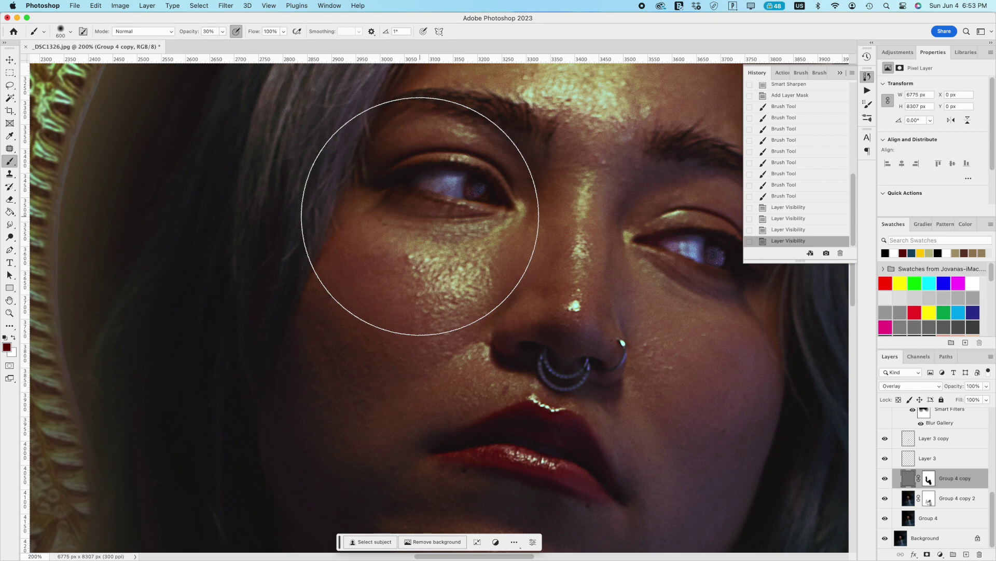
key("j")
key("super+d")
mouse_move(397, 257)
left_mouse_down()
mouse_move(413, 262)
mouse_move(409, 252)
left_mouse_up()
Step: Patch the same cheek spot on the Group 4 copy 2 layer and clear the selection
left_click(908, 502)
left_click_drag(410, 257, 396, 258)
key("super+d")
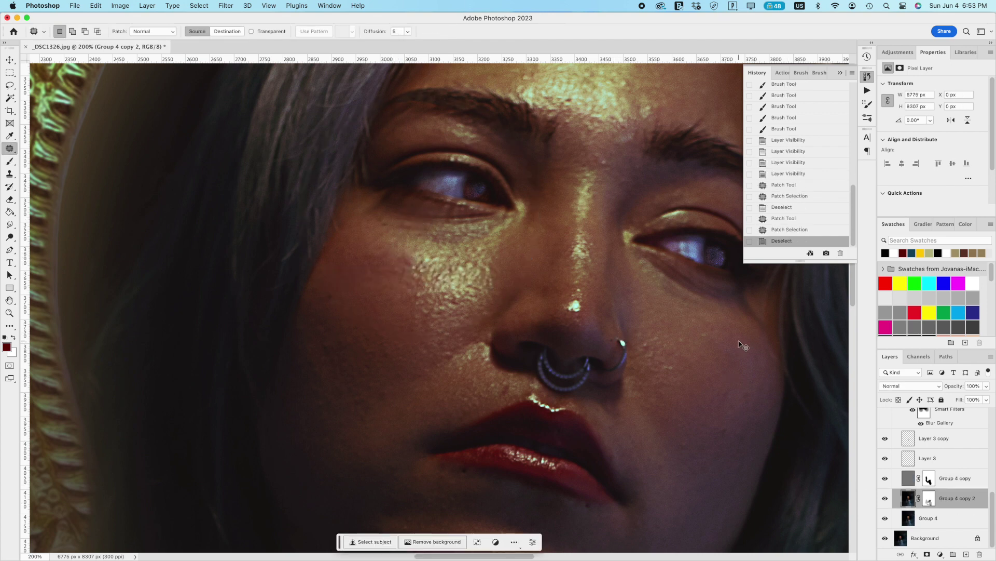
Step: Patch several more small skin spots on the face on the Group 4 copy 2 layer, clearing the selection after each
scroll(651, 389, "down", 3)
scroll(646, 384, "down", 2)
scroll(462, 377, "down", 1)
left_click_drag(462, 358, 474, 370)
key("super+d")
left_click_drag(597, 397, 595, 399)
left_click_drag(593, 399, 612, 411)
key("super+d")
scroll(635, 434, "up", 5)
left_click_drag(617, 481, 616, 482)
left_click_drag(616, 484, 636, 487)
key("super+d")
scroll(655, 490, "up", 5)
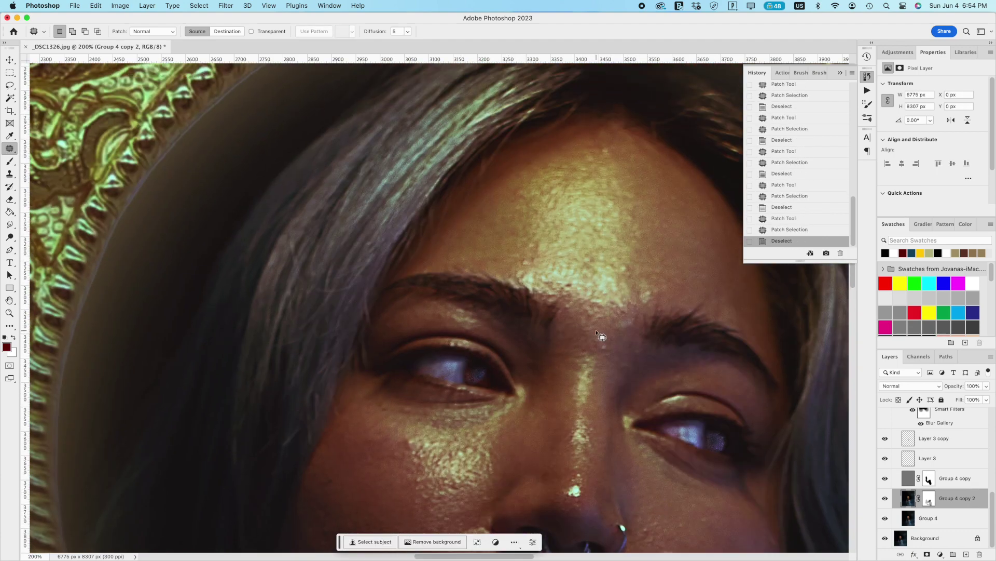
Step: Flatten all layers of the portrait into a single background layer
scroll(602, 342, "down", 20)
scroll(616, 359, "down", 20)
key("super+minus")
key("super+minus")
key("super+minus")
key("super+minus")
key("super+minus")
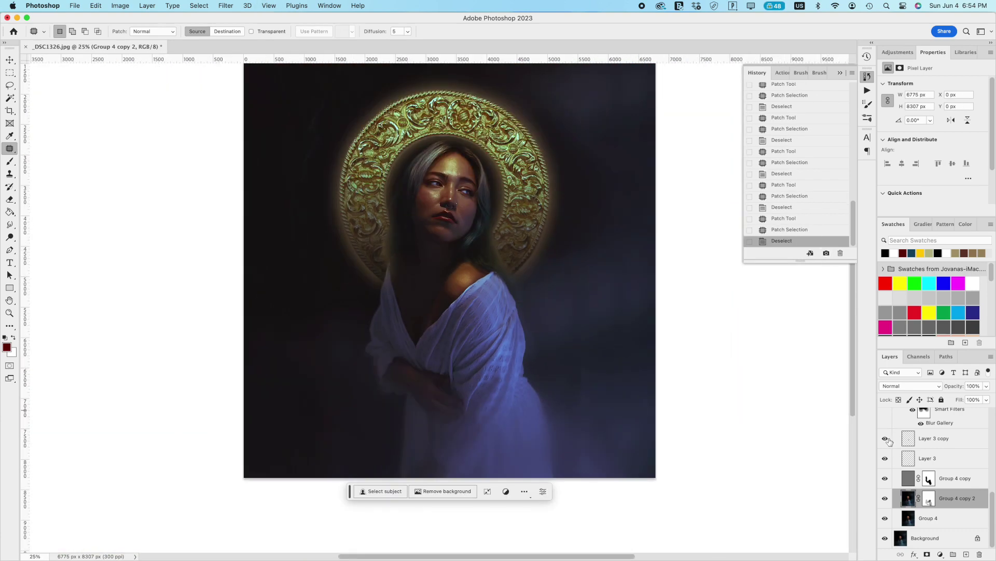
scroll(945, 516, "up", 4)
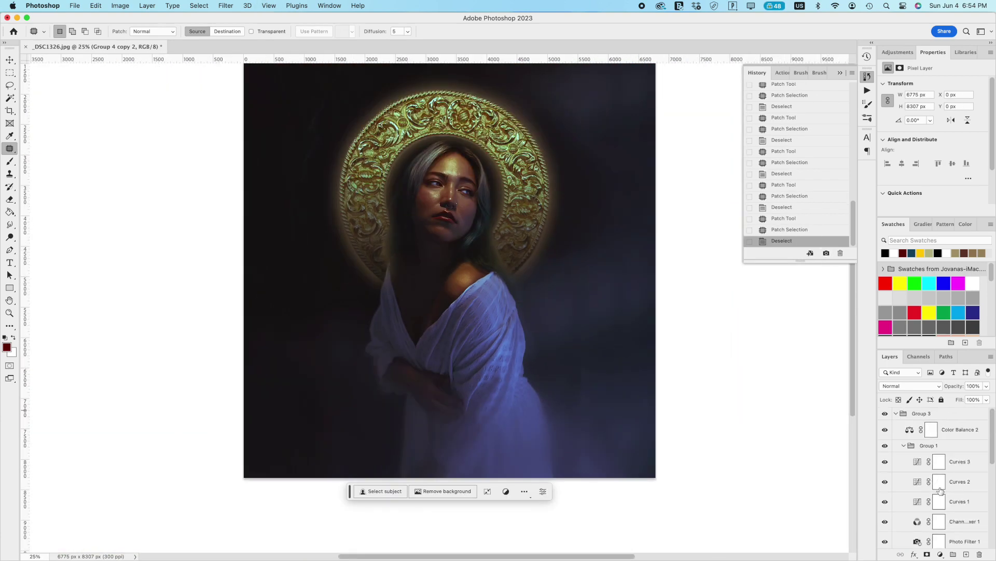
right_click(899, 415)
left_click(921, 540)
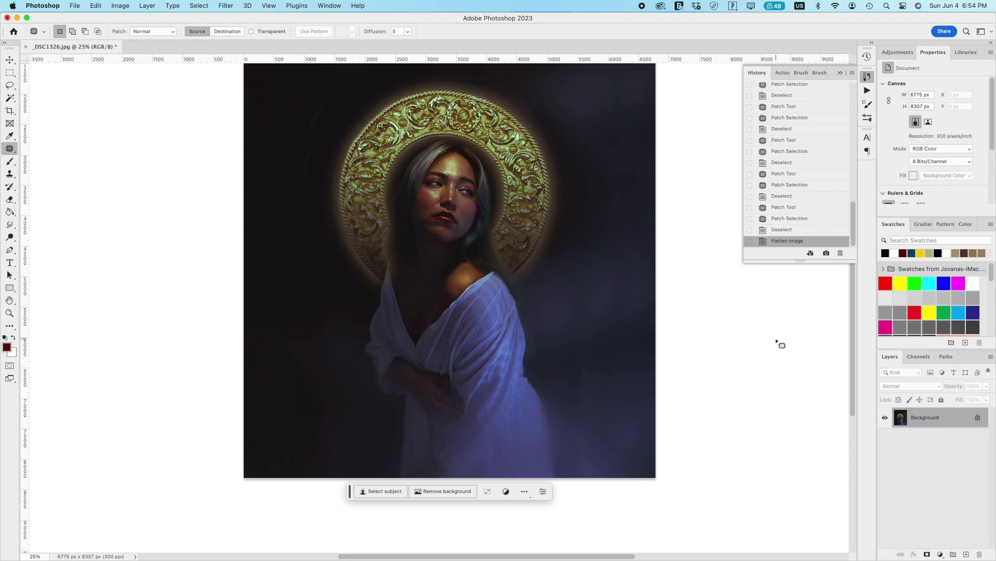
Step: Compare the flattened image with an early history snapshot and examine the halo, face and dress up close
key("super+minus")
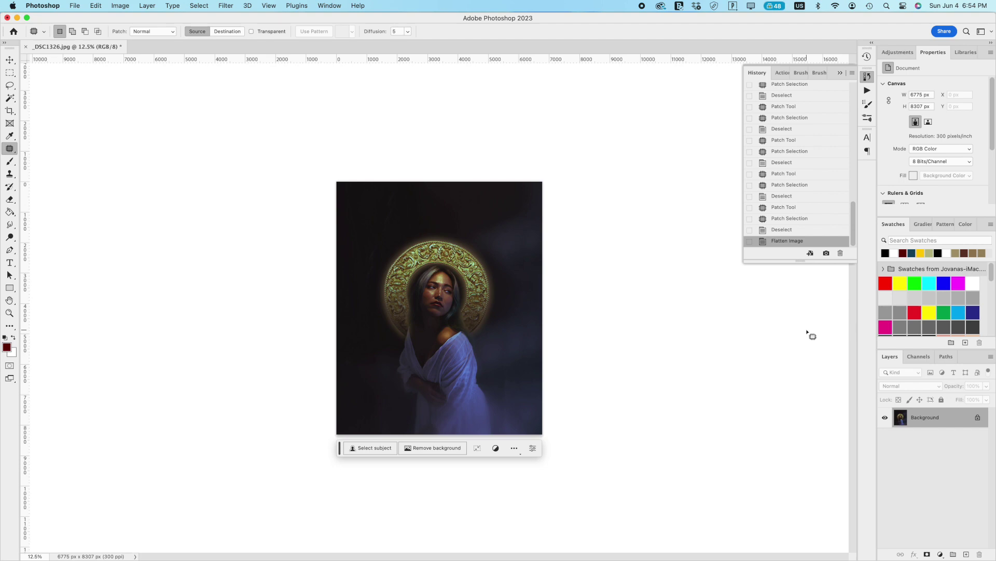
scroll(810, 171, "up", 10)
left_click(804, 90)
scroll(802, 167, "down", 10)
left_click(783, 241)
key("super+plus")
key("super+plus")
key("super+plus")
key("super+plus")
scroll(716, 229, "down", 5)
scroll(721, 233, "up", 5)
scroll(721, 234, "down", 5)
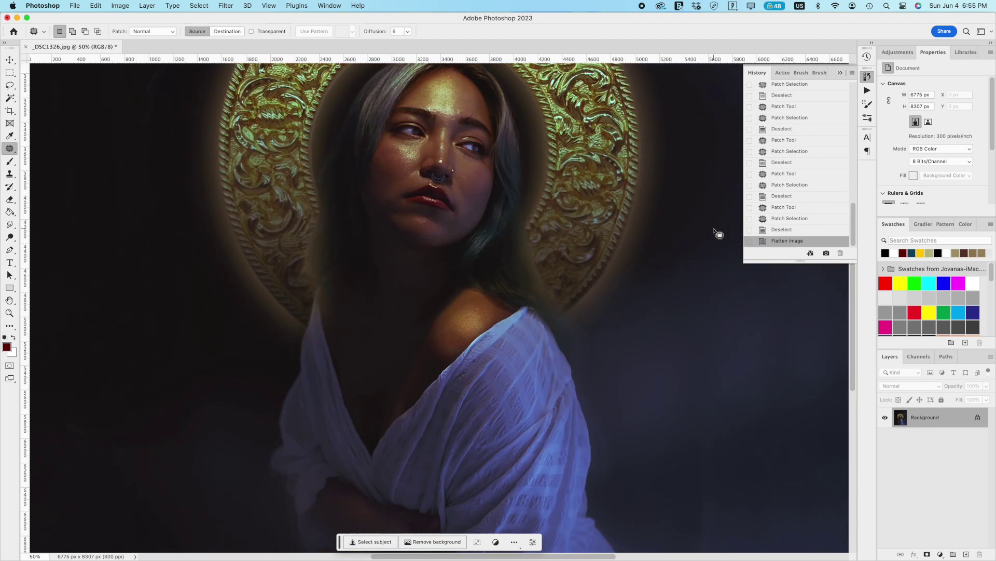
scroll(719, 234, "down", 5)
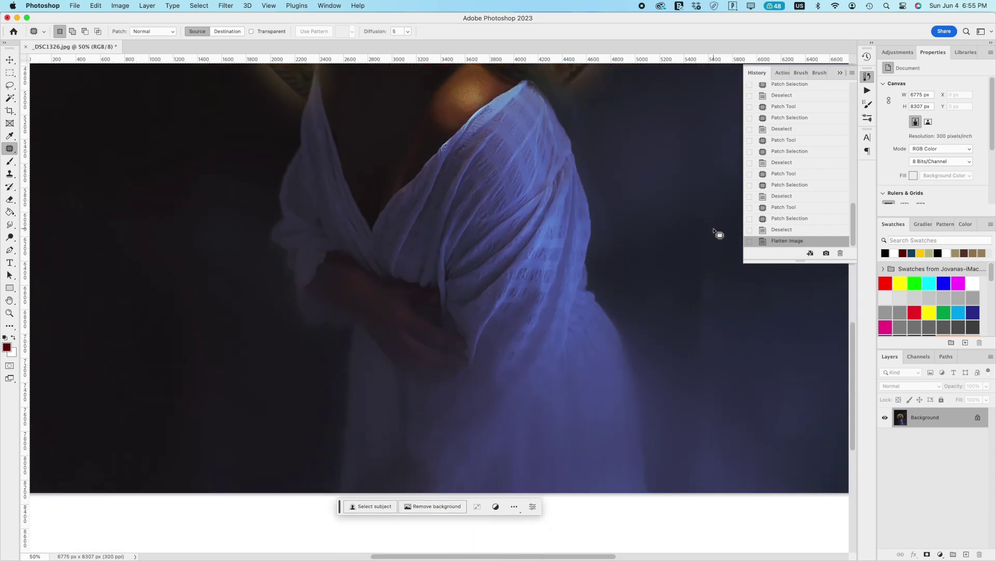
scroll(715, 230, "up", 8)
scroll(717, 231, "down", 6)
key("super+minus")
key("super+minus")
key("super+minus")
Step: Add a Selective Color adjustment layer and set the Cyans to Cyan -100%, Magenta -100% and Yellow -100%
left_click(898, 52)
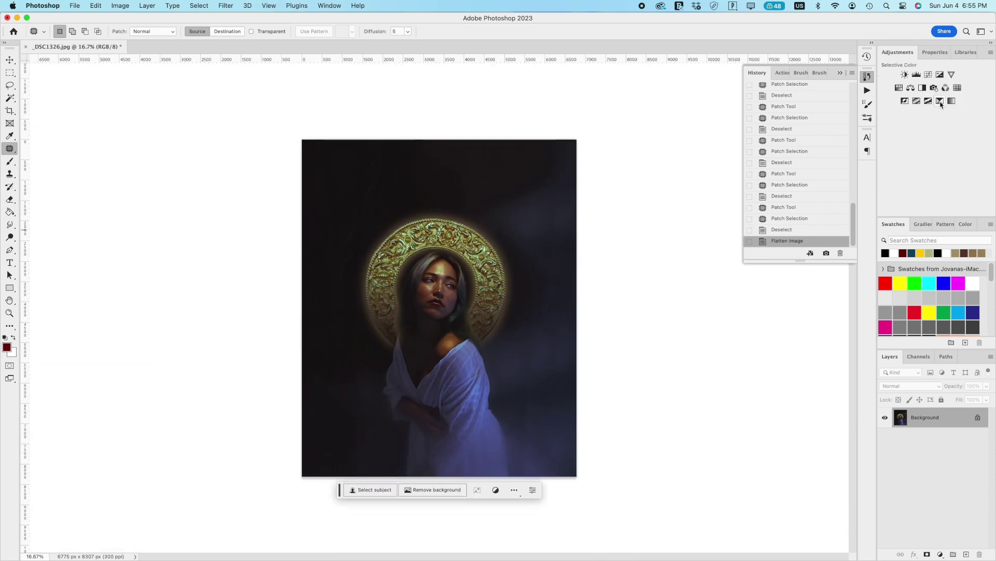
left_click(940, 101)
left_click(942, 96)
left_click(935, 65)
left_click_drag(933, 116, 936, 171)
left_click(924, 96)
left_click(925, 80)
left_click_drag(933, 133, 841, 130)
left_click(942, 94)
left_click(929, 102)
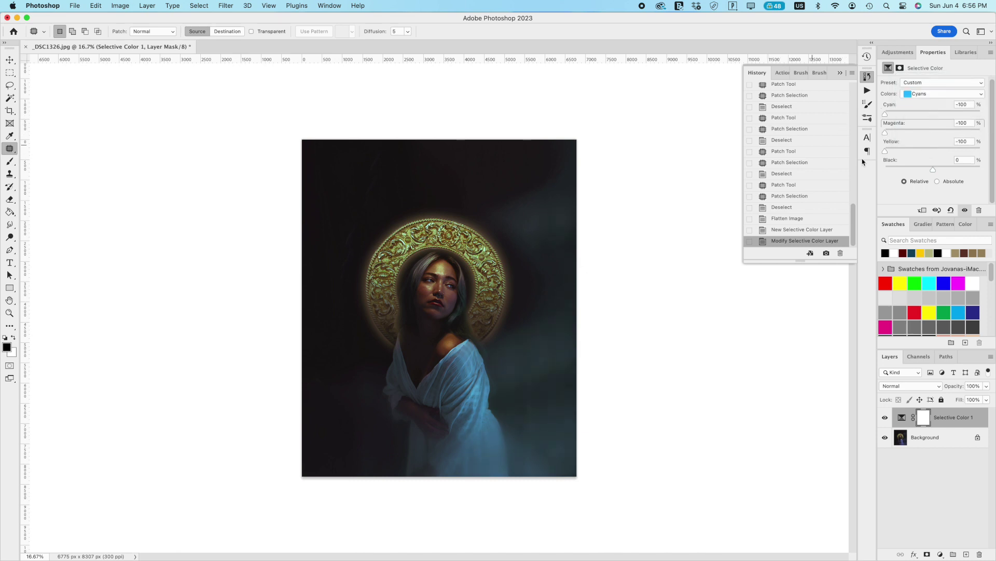
Step: Set the Selective Color Yellows to Cyan -93% and Magenta -50%
left_click(942, 94)
left_click(924, 77)
left_click_drag(933, 132, 921, 134)
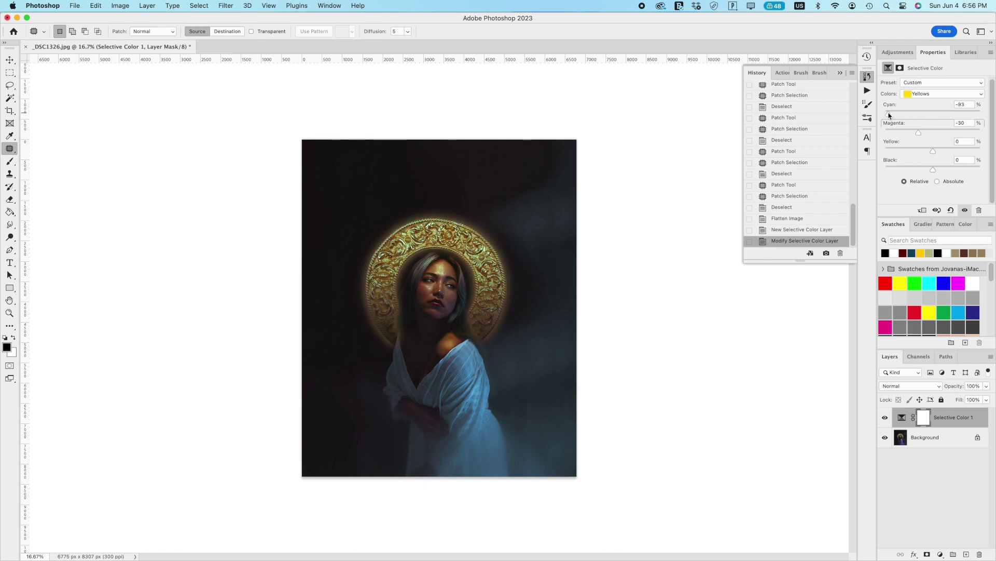
left_click_drag(934, 169, 911, 151)
Step: Set the Selective Color Whites to Cyan -100%, Magenta +26% and Yellow -46%
left_click(941, 94)
left_click(938, 129)
left_click_drag(933, 133, 936, 133)
Step: Compare the image with the Selective Color 1 layer hidden and shown
double_click(884, 418)
double_click(884, 418)
double_click(884, 418)
double_click(884, 419)
left_click(884, 420)
left_click(882, 421)
Step: Lower the Selective Color 1 layer's opacity to 89% and compare the image with and without it
key("0")
key("0")
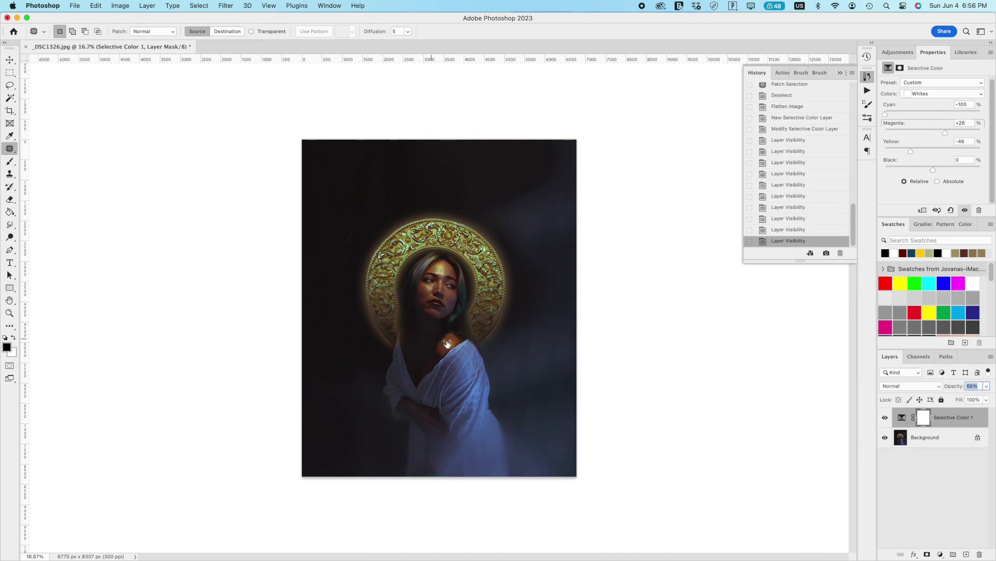
left_click_drag(447, 343, 459, 345)
left_click(884, 419)
left_click(884, 419)
left_click(884, 418)
left_click(884, 419)
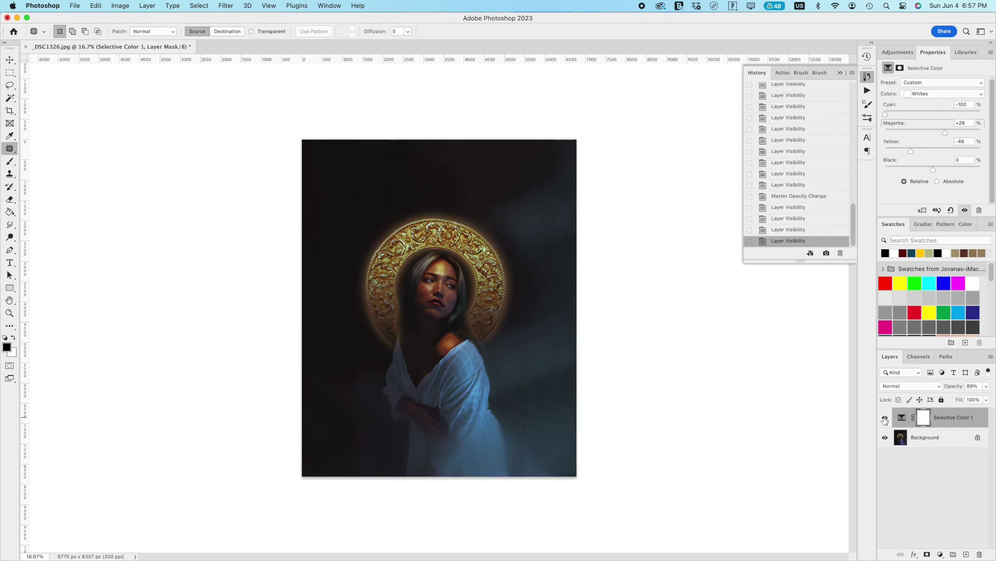
Step: Change the Selective Color 1 layer's blend mode to Color and check its effect by toggling the layer
left_click(899, 386)
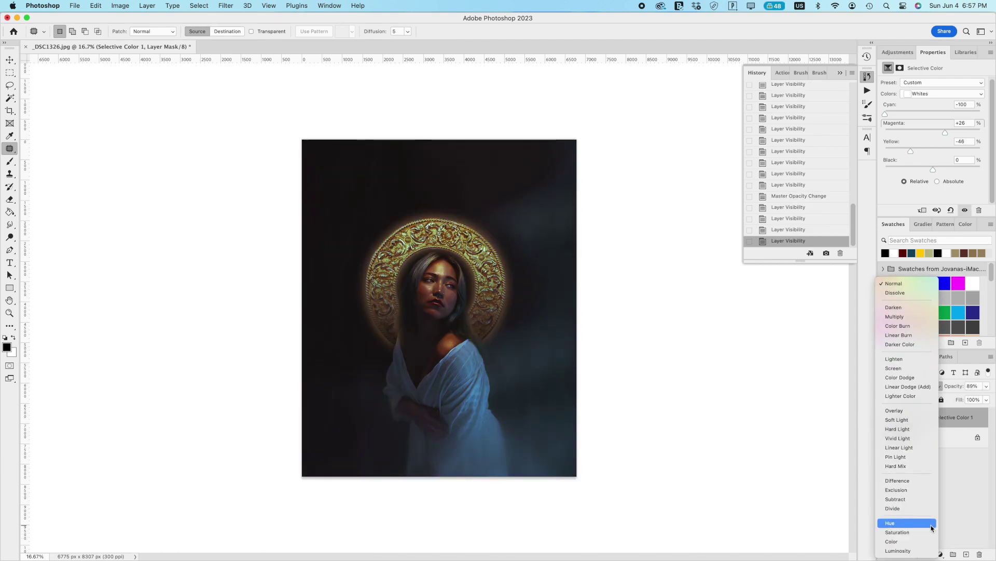
left_click(929, 541)
left_click(965, 210)
left_click(965, 210)
Step: Adjust the Selective Color Yellows to Magenta -26%, Yellow -9% and Black +26%
left_click(942, 94)
left_click(932, 51)
left_click_drag(933, 133, 947, 133)
left_click(917, 95)
left_click(922, 101)
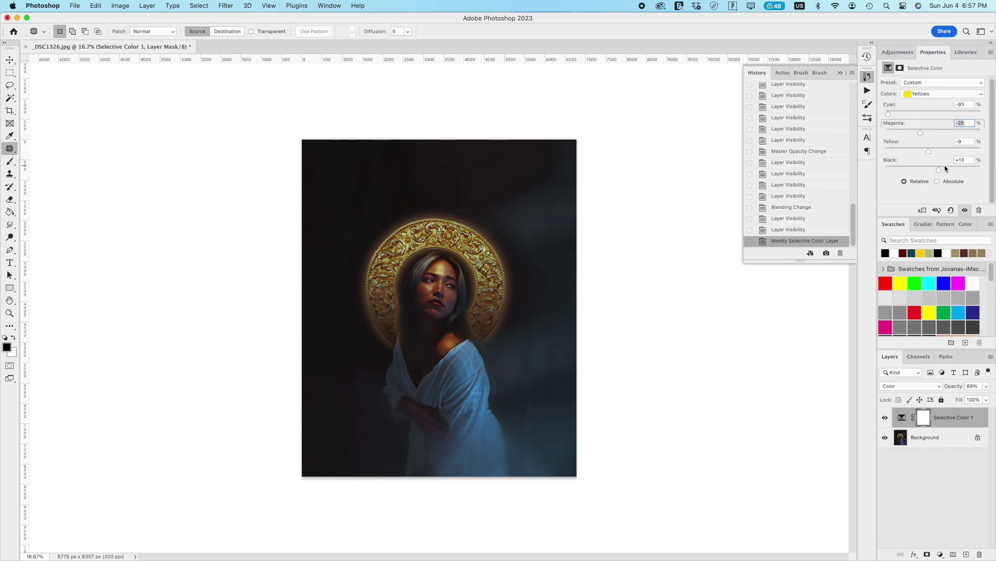
Step: Judge the refined yellow tones on the halo and skin by repeatedly hiding and showing the Selective Color 1 layer
left_click(885, 419)
left_click(885, 418)
left_click(885, 418)
left_click(885, 419)
left_click(885, 418)
left_click(885, 418)
left_click(885, 419)
left_click(885, 420)
double_click(885, 418)
left_click(885, 417)
double_click(885, 417)
double_click(885, 417)
left_click(885, 417)
left_click(886, 418)
Step: Set the Selective Color 1 layer's opacity to 66% and compare the image with and without it
left_click(976, 386)
type("100")
key("Return")
double_click(885, 417)
double_click(885, 417)
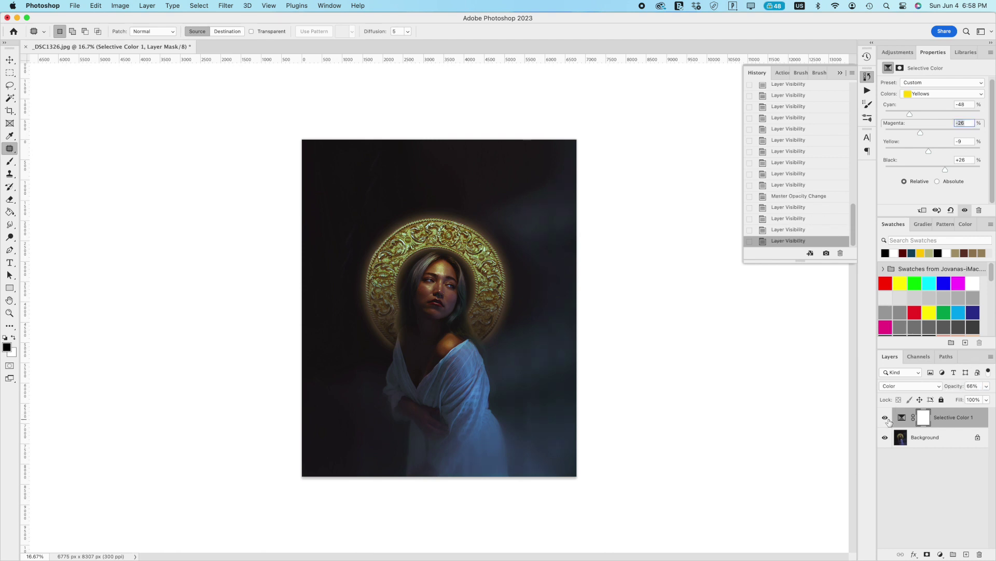
Step: Compare the graded image with an early history snapshot and flatten the layers into the background
scroll(808, 101, "up", 10)
left_click(804, 92)
scroll(810, 198, "down", 3)
left_click(811, 163)
right_click(920, 437)
left_click(873, 549)
Step: Add a Levels adjustment layer with the white input level at 213 and compare the image with and without it
left_click(898, 52)
left_click(917, 76)
mouse_move(983, 156)
left_mouse_down()
mouse_move(962, 155)
mouse_move(970, 155)
left_mouse_up()
double_click(886, 417)
double_click(885, 418)
double_click(886, 417)
double_click(886, 418)
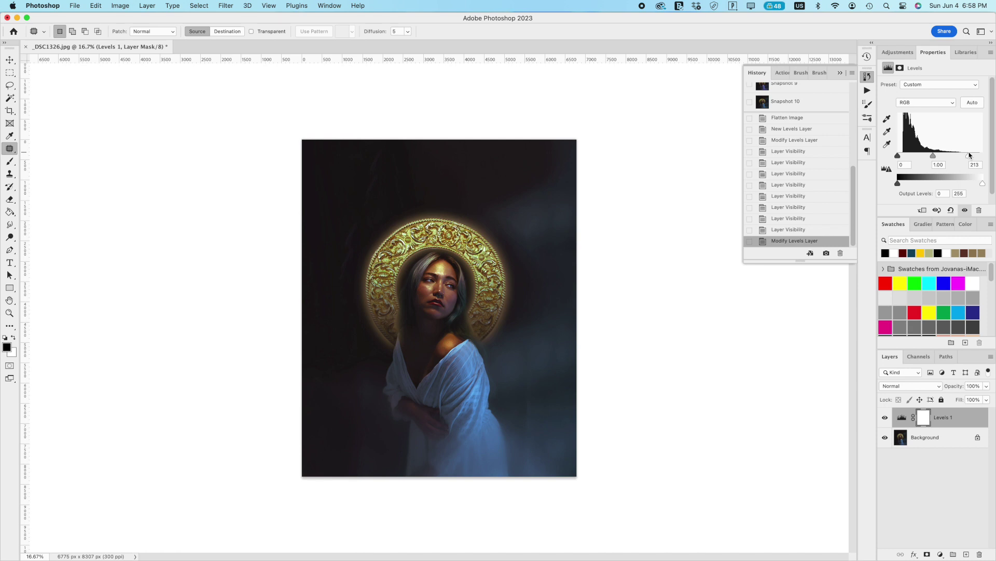
left_click(885, 418)
left_click(884, 418)
double_click(885, 418)
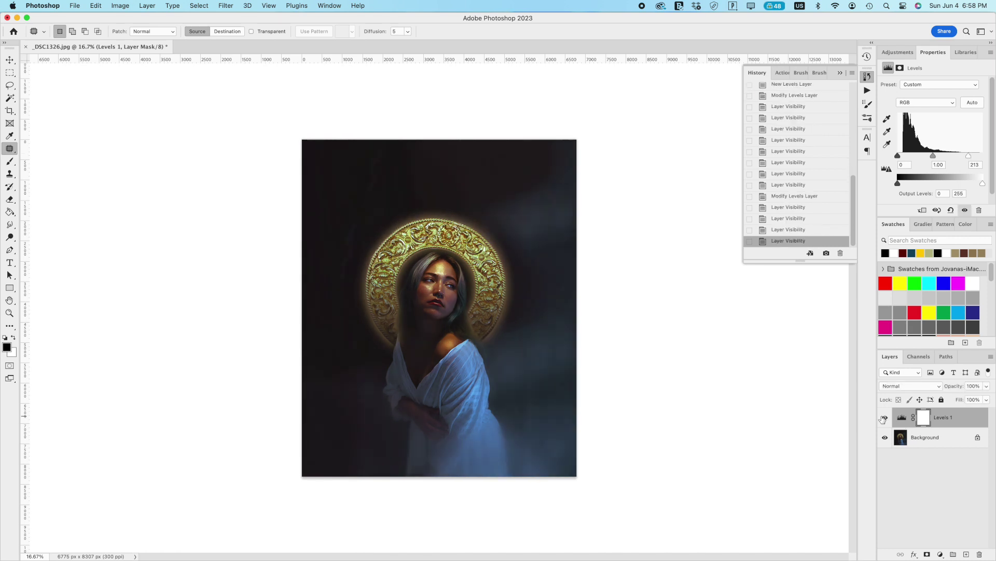
Step: Set the Levels midtone value to 0.90 and check the change by toggling the layer
left_click_drag(934, 153, 936, 155)
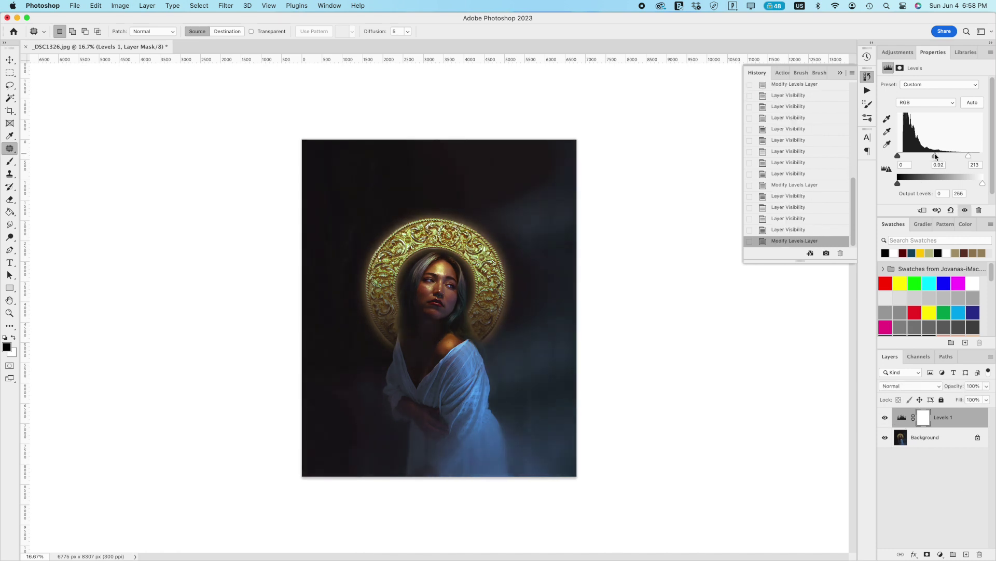
left_click(886, 420)
left_click(886, 420)
left_click(886, 421)
left_click(886, 420)
Step: Reduce the Levels 1 layer's opacity to 76% and check the effect on the portrait up close
key("super+plus")
key("super+plus")
left_click_drag(955, 388, 942, 388)
left_click(885, 417)
left_click(885, 417)
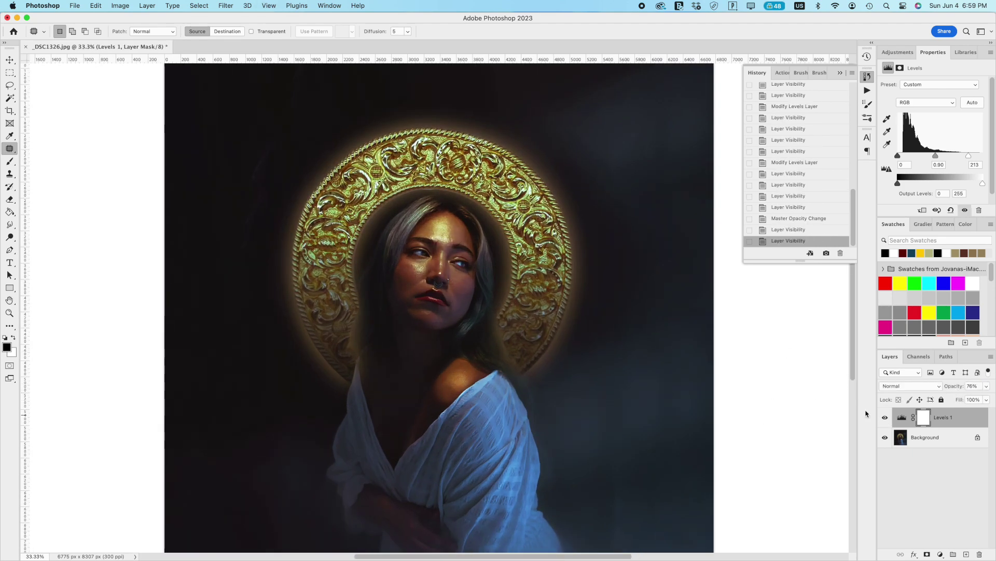
Step: Reduce the Levels 1 layer's opacity to 63% and compare the whole image with the layer hidden and shown
key("super+minus")
left_click_drag(953, 388, 949, 386)
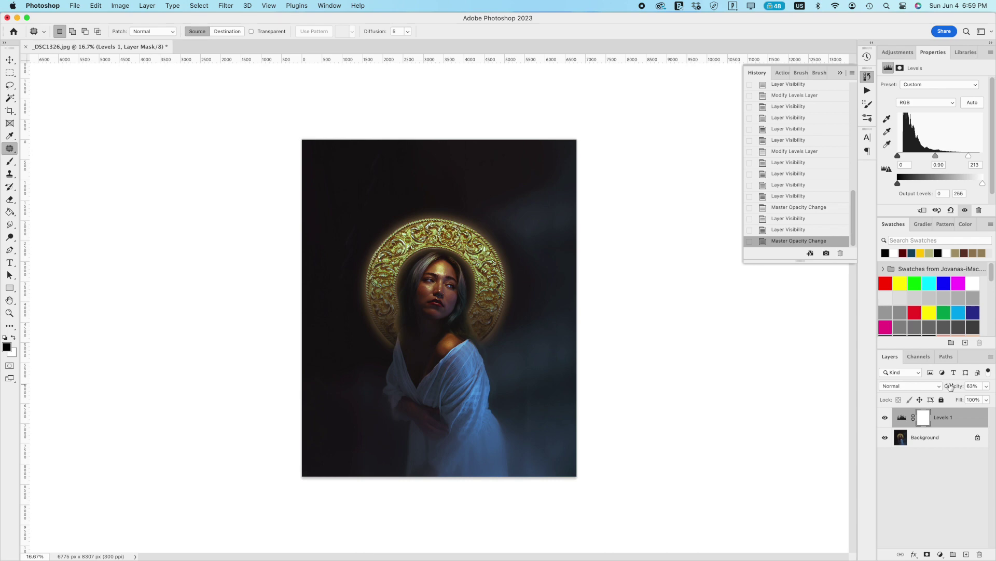
left_click(881, 416)
left_click(881, 417)
left_click(880, 417)
left_click(880, 417)
left_click(880, 417)
left_click(880, 417)
left_click(880, 416)
left_click(880, 417)
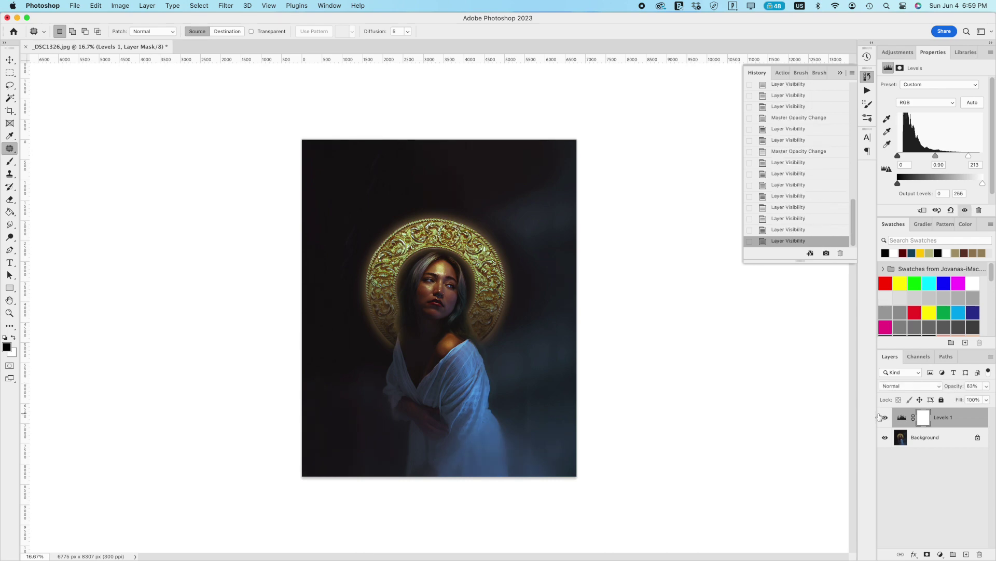
Step: Examine the halo, face and shoulder up close with the Levels 1 layer hidden and shown
key("super+equal")
key("super+equal")
key("super+equal")
scroll(826, 371, "up", 3)
left_click(885, 417)
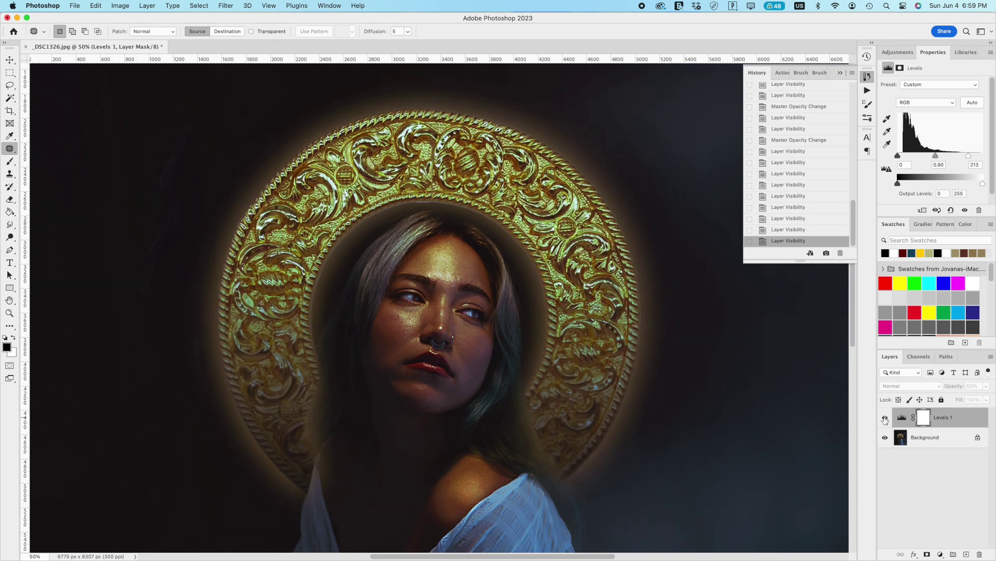
left_click(885, 417)
left_click(886, 417)
left_click(885, 418)
scroll(619, 314, "down", 2)
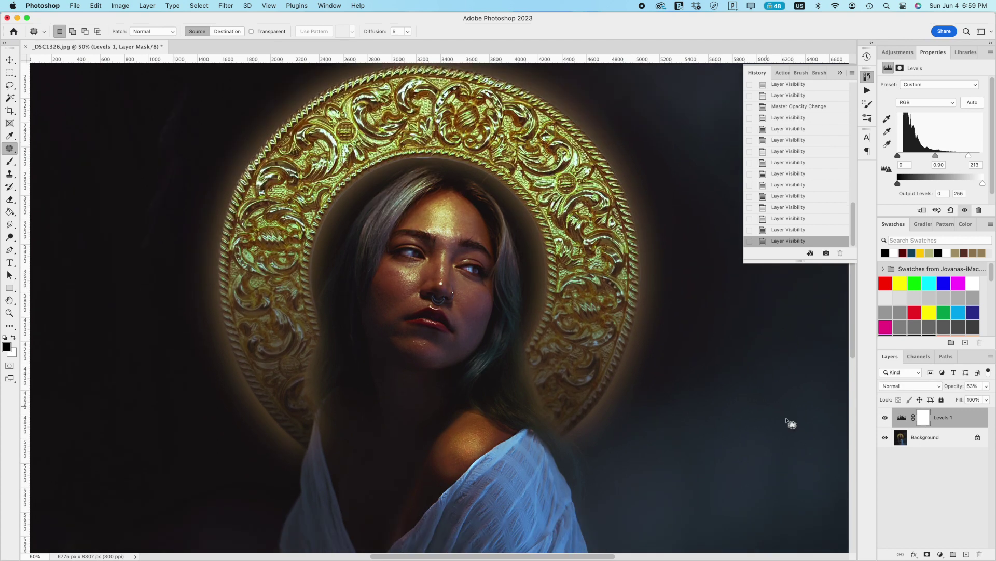
left_click(886, 417)
left_click(885, 417)
Step: Reduce the Levels 1 layer's opacity to 53% and check its effect on the whole image
left_click_drag(961, 387, 956, 387)
key("super+minus")
key("super+minus")
key("super+minus")
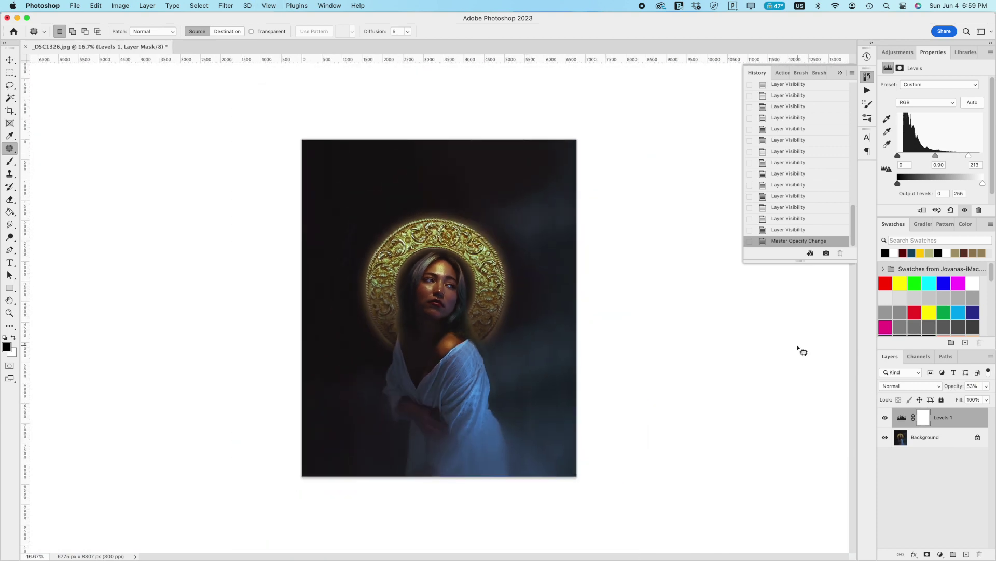
left_click(885, 417)
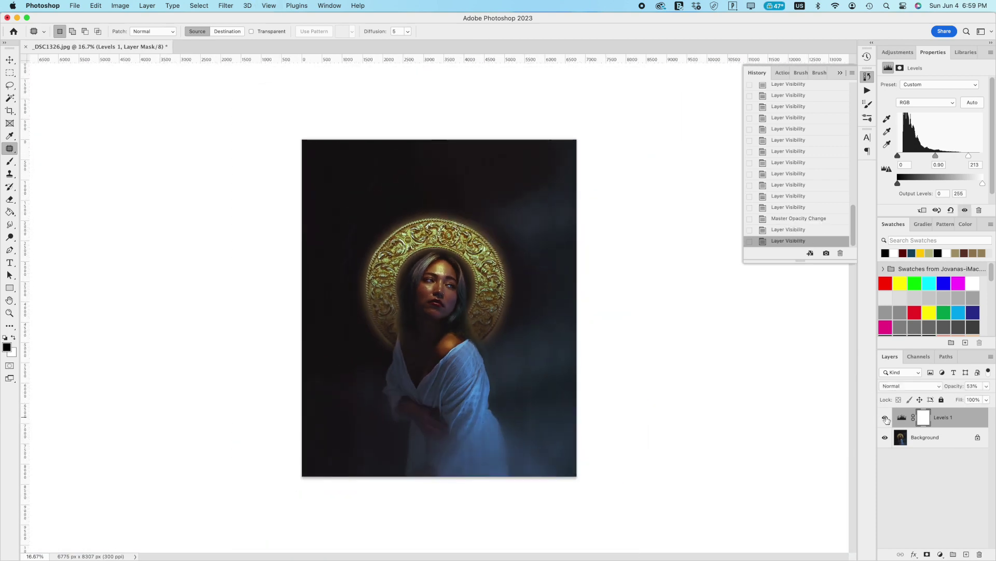
Step: Set the Levels 1 layer's opacity to 70% and compare the image with and without it
mouse_move(954, 387)
left_mouse_down()
mouse_move(994, 393)
mouse_move(954, 388)
left_mouse_up()
left_click(885, 417)
left_click(886, 417)
left_click(885, 418)
left_click(886, 419)
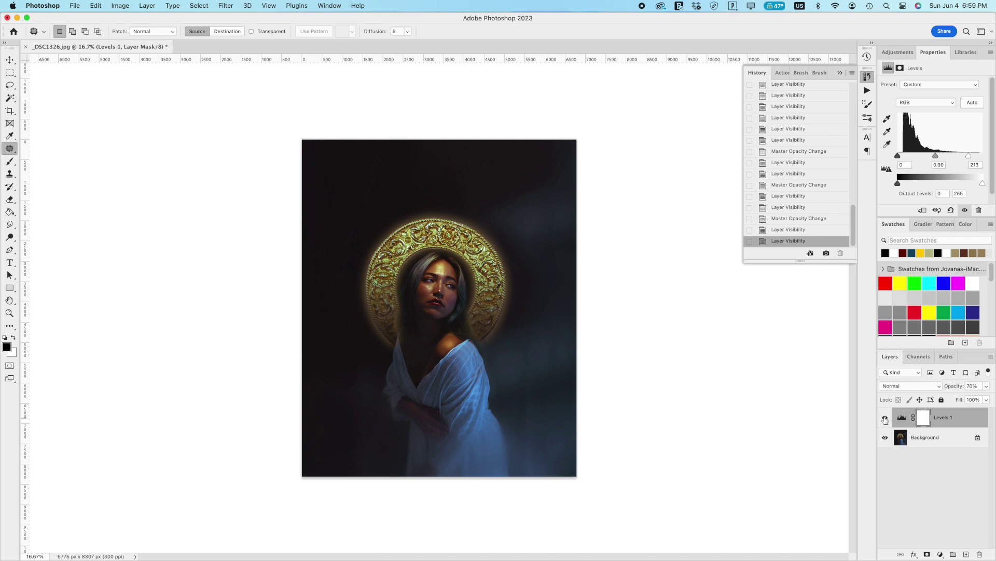
Step: Merge the visible Levels and background layers into one
right_click(914, 432)
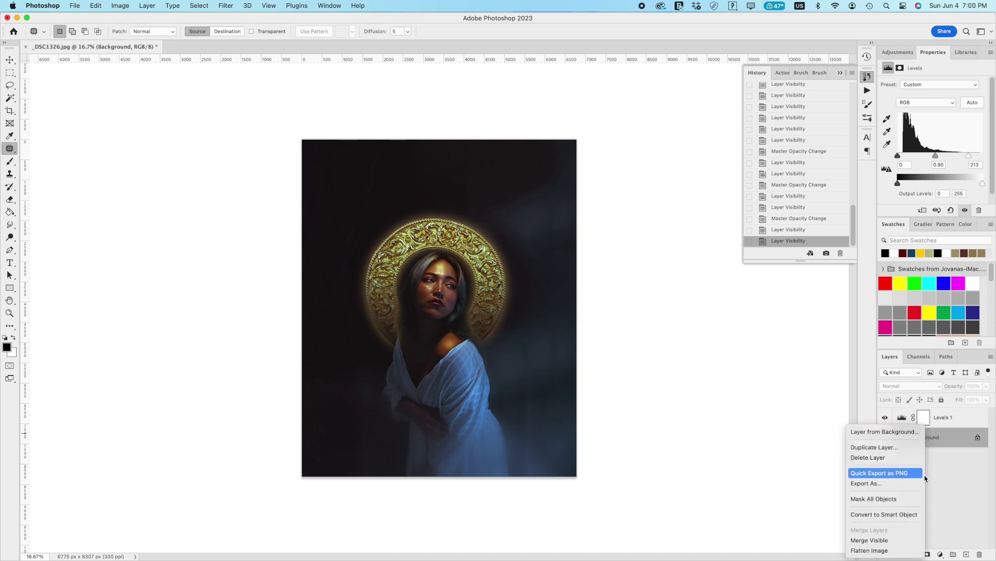
left_click(942, 439)
right_click(942, 440)
left_click(916, 541)
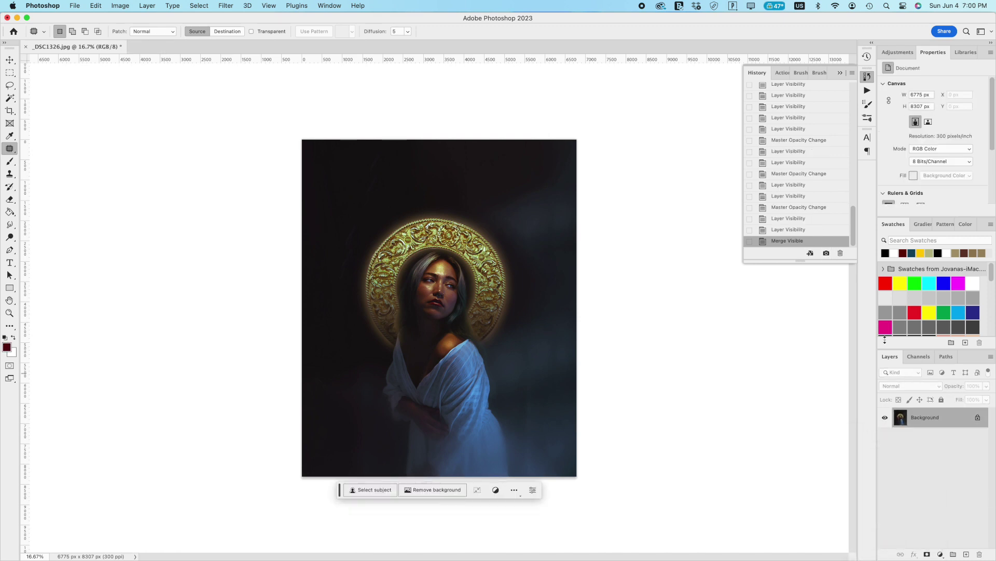
Step: Compare the image's earliest history state with the final retouched version, returning to the latest Merge Visible state
scroll(821, 223, "up", 10)
left_click(799, 94)
scroll(807, 161, "down", 10)
left_click(806, 241)
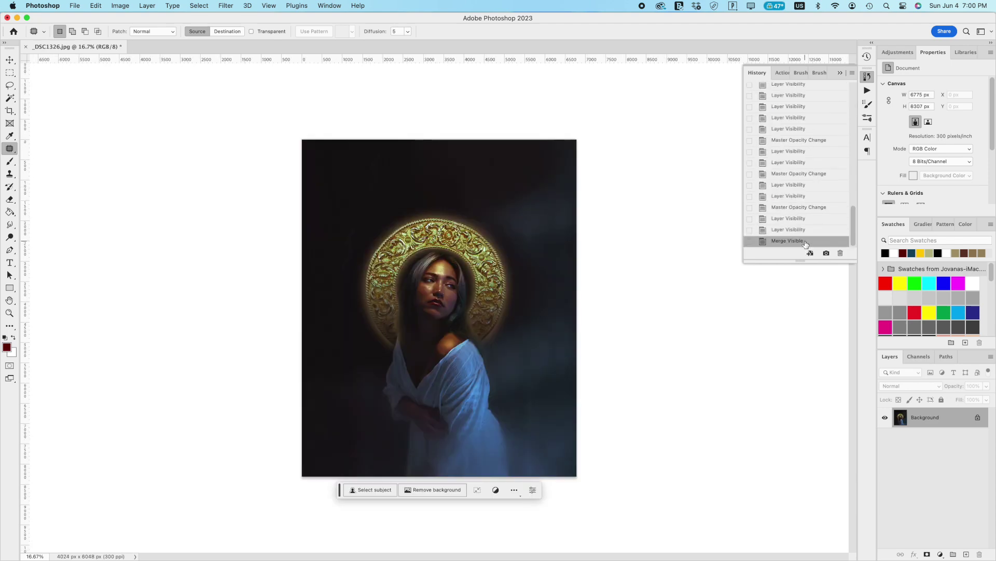